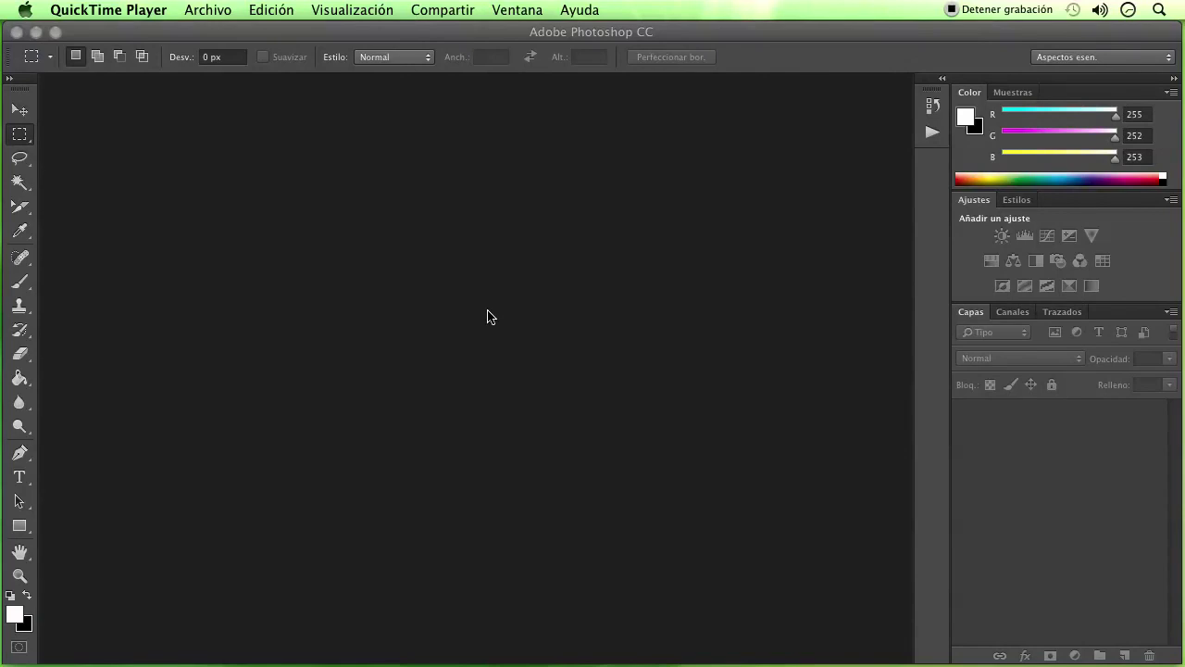
- Bring the Photoshop window to the front, replacing QuickTime Player
{"action": "left_click", "coordinate": [454, 302]}
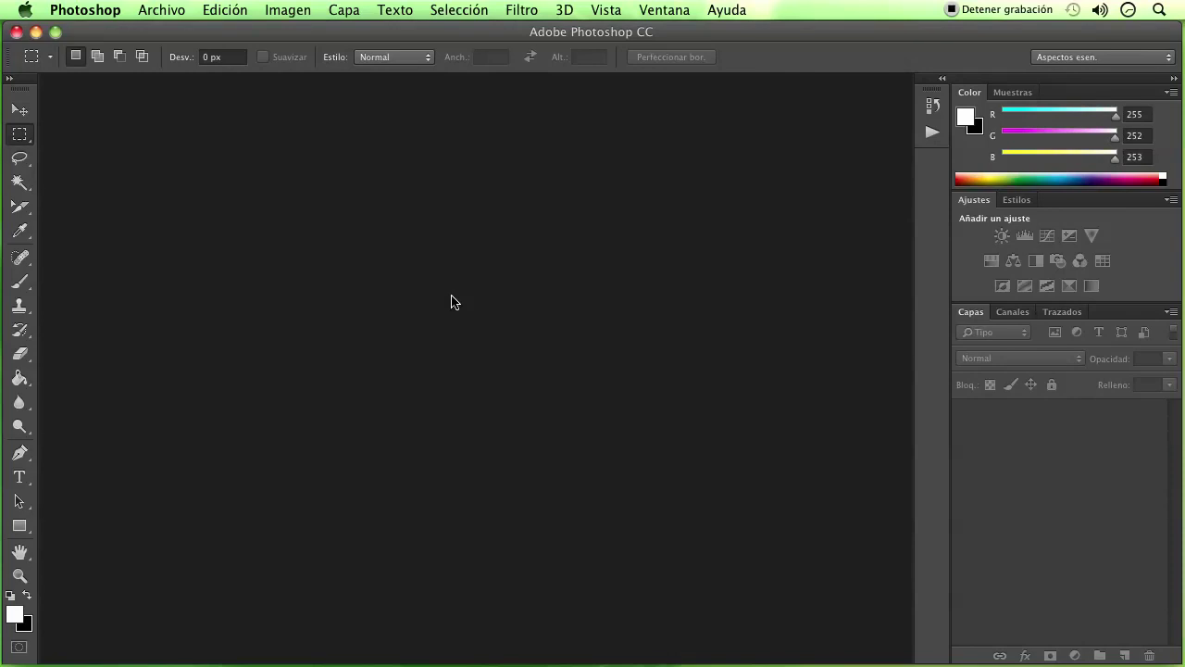
- Start a new document with the Web preset at 800 x 600 px
{"action": "key", "text": "ctrl+n"}
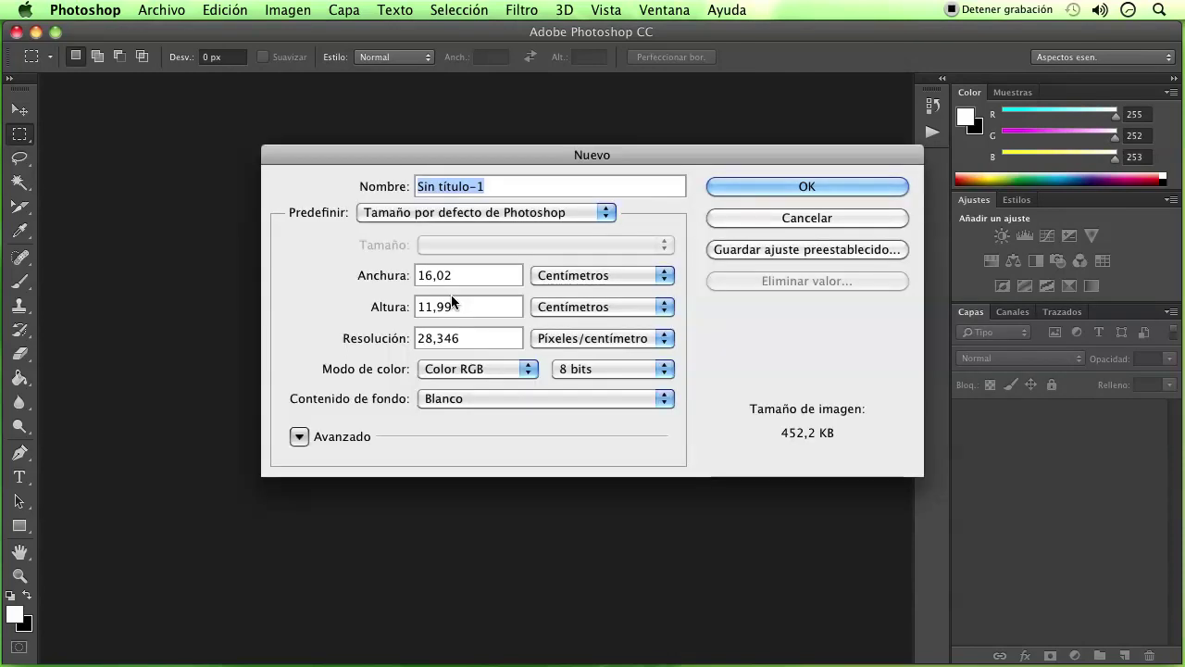
{"action": "left_click", "coordinate": [750, 219]}
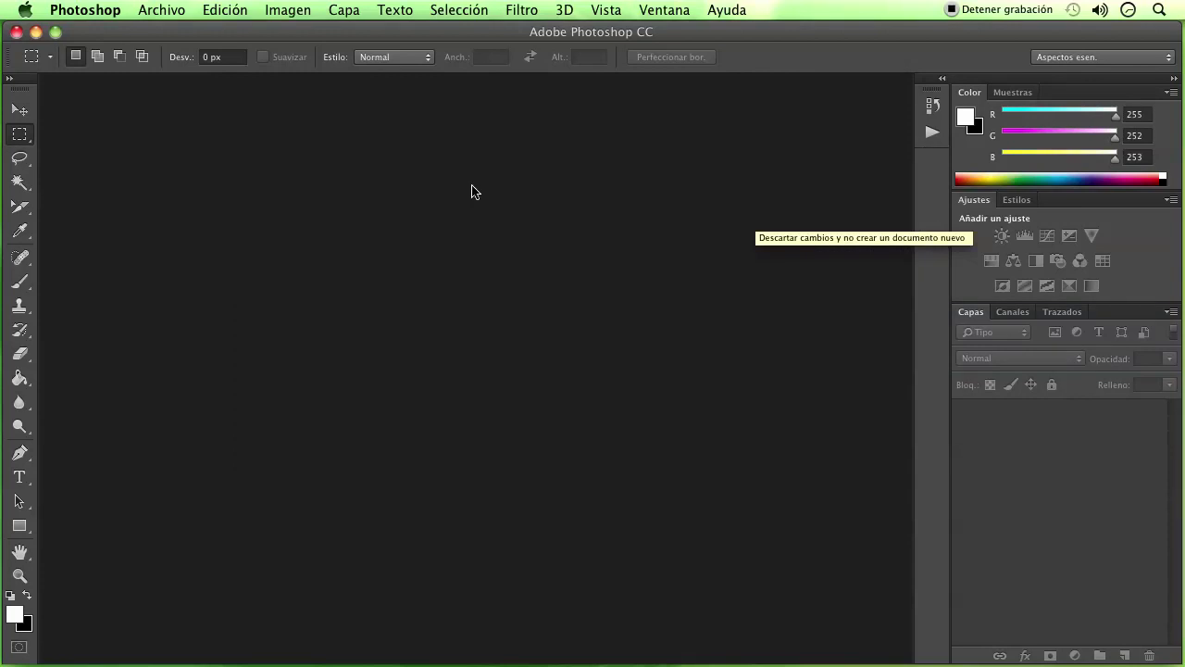
{"action": "left_click", "coordinate": [146, 11]}
{"action": "left_click", "coordinate": [162, 29]}
{"action": "left_click", "coordinate": [547, 214]}
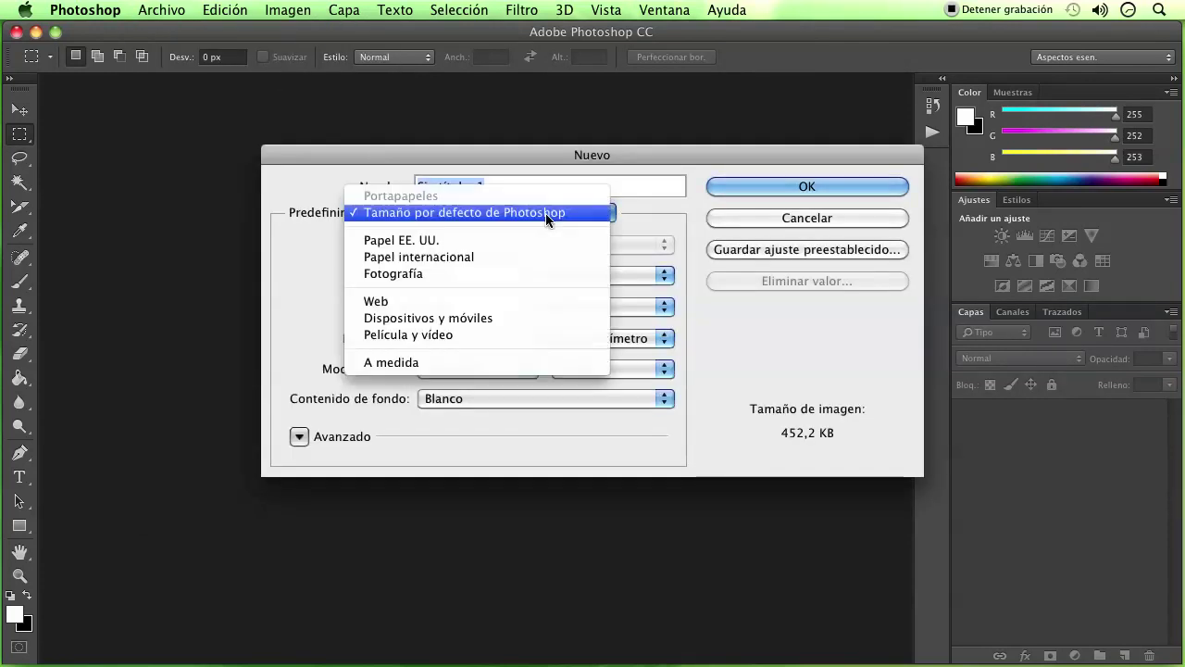
{"action": "left_click", "coordinate": [462, 301]}
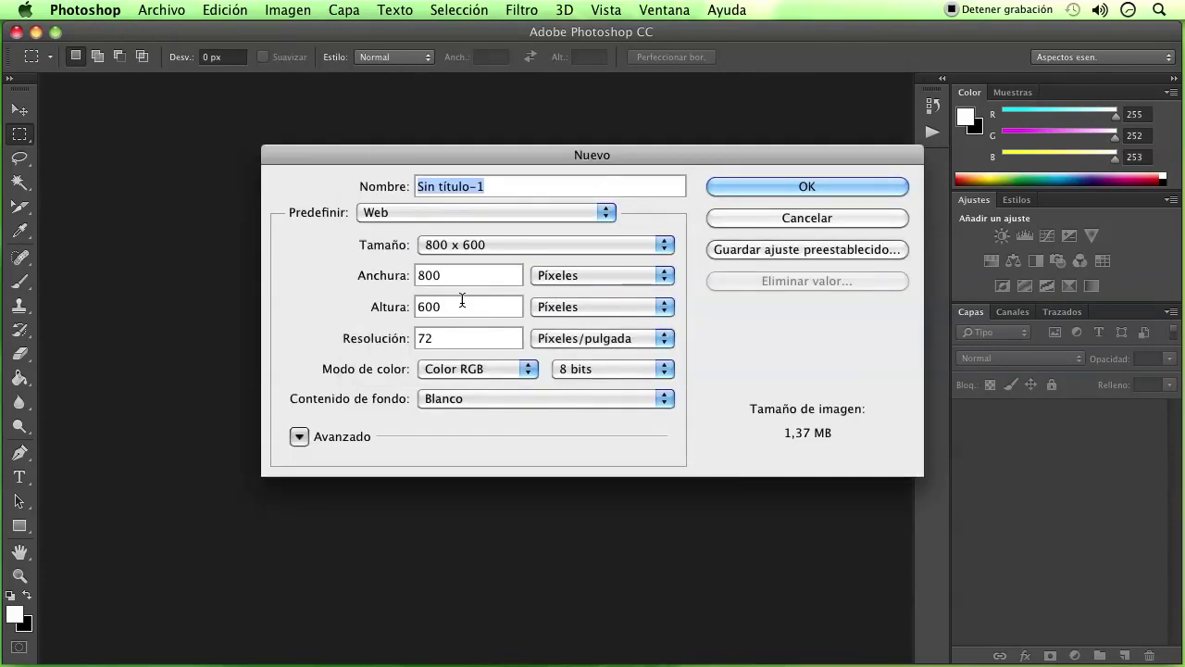
{"action": "left_click", "coordinate": [515, 244]}
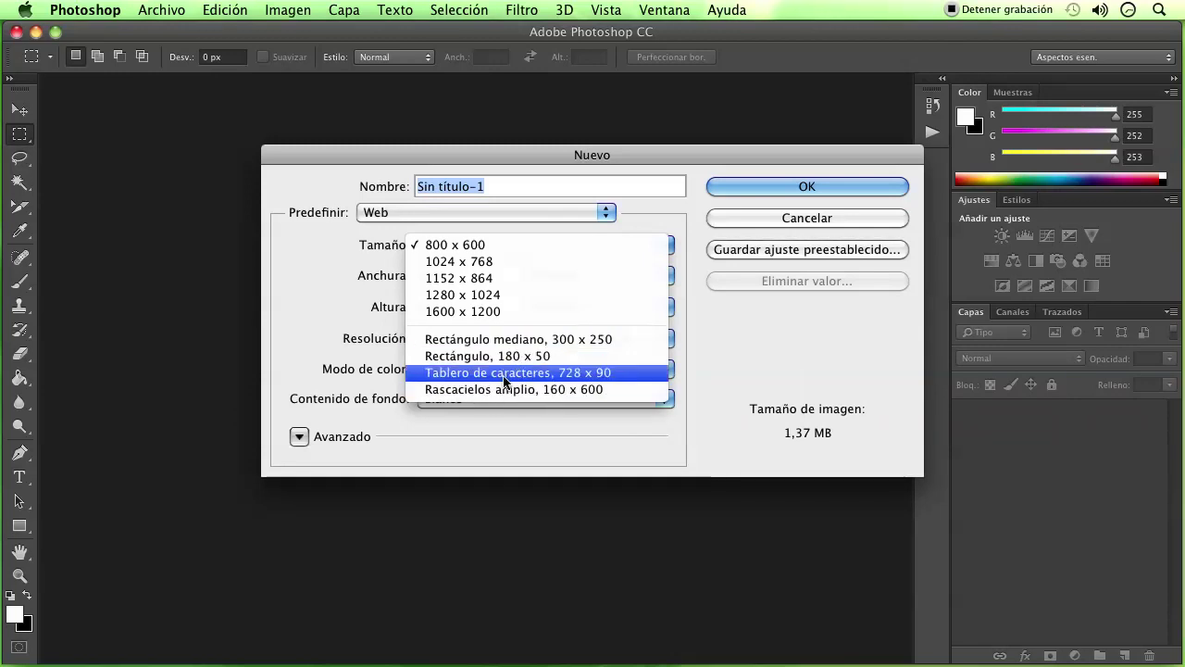
{"action": "left_click", "coordinate": [500, 245]}
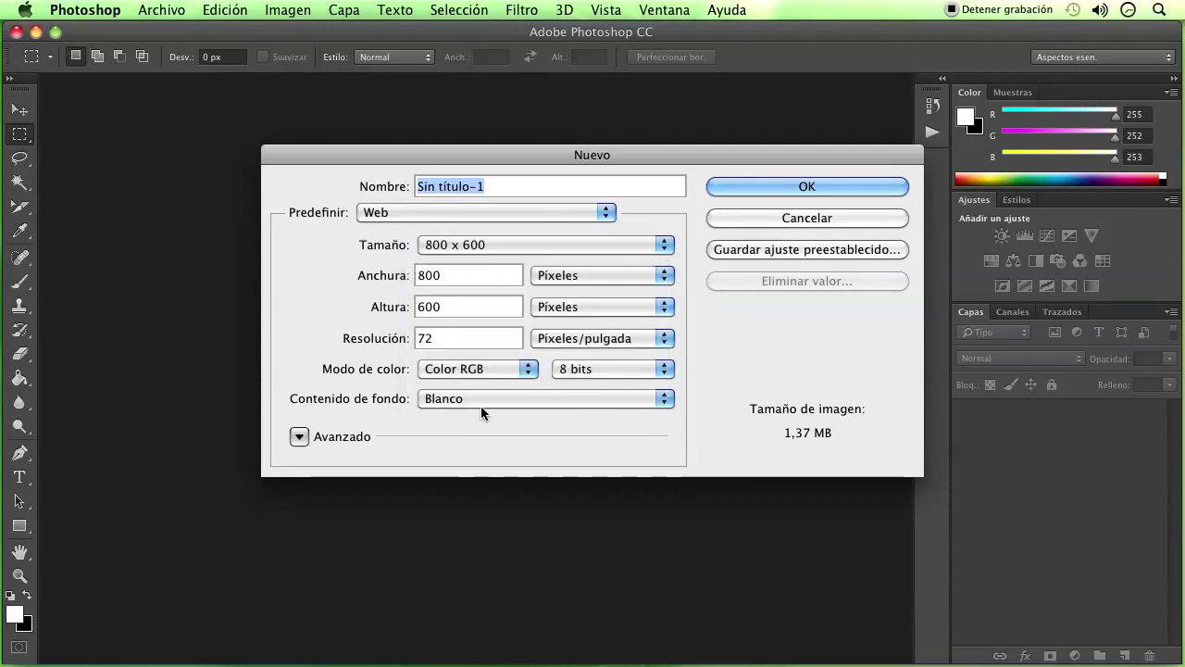
- Name the document 'Mi primera web en photoshop' and create it
{"action": "left_click", "coordinate": [299, 437]}
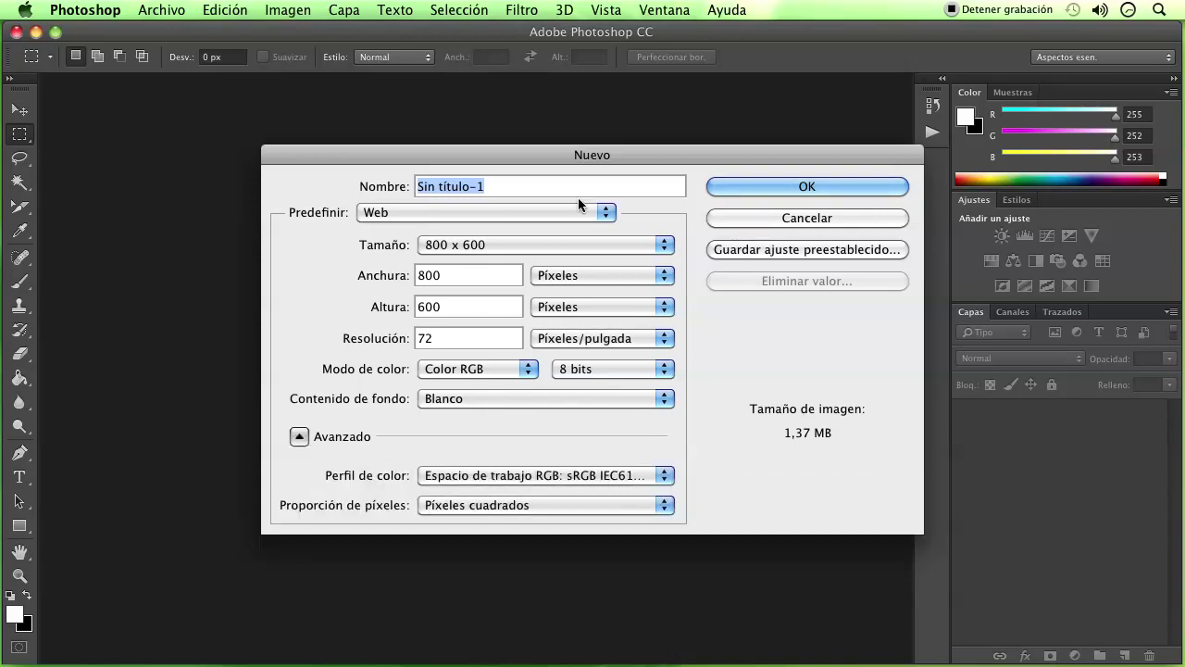
{"action": "left_click", "coordinate": [556, 185]}
{"action": "left_click_drag", "start_coordinate": [556, 185], "coordinate": [318, 177]}
{"action": "type", "text": "Mi p"}
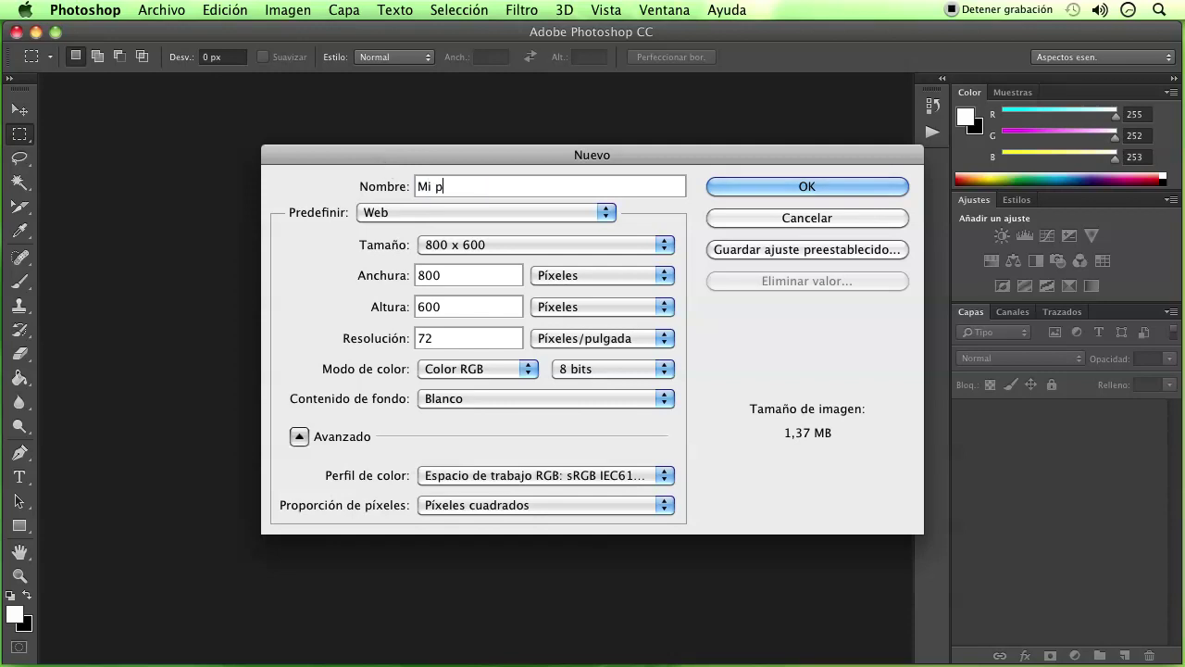
{"action": "type", "text": "rimera web en phot"}
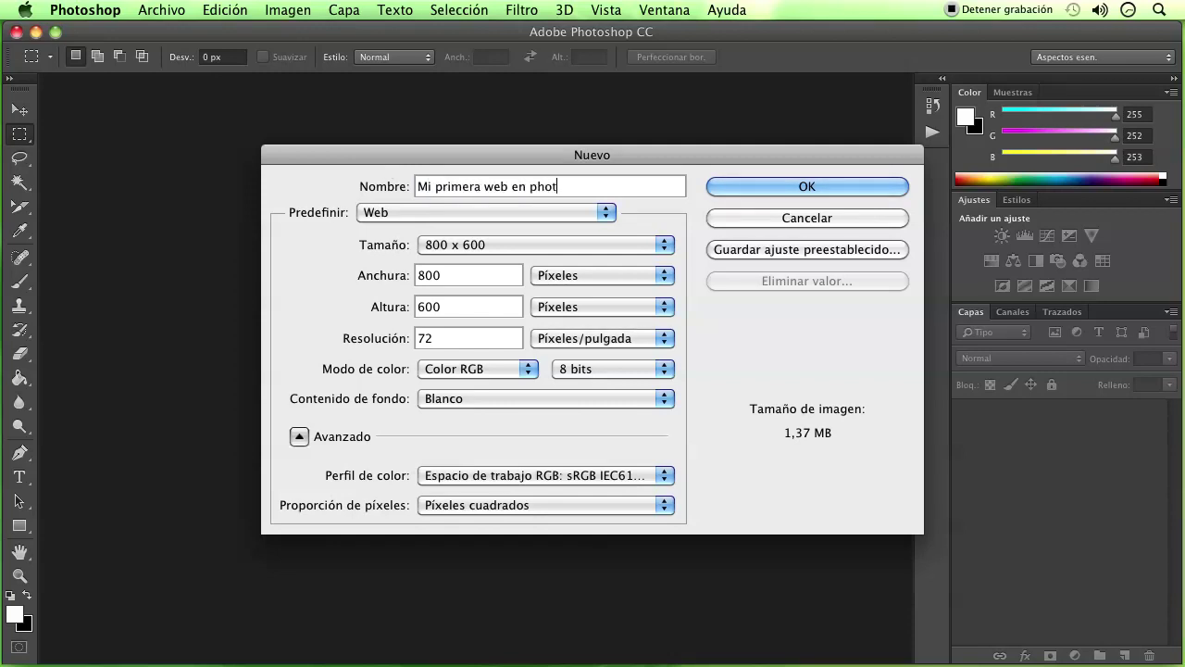
{"action": "type", "text": "oshop"}
{"action": "key", "text": "Return"}
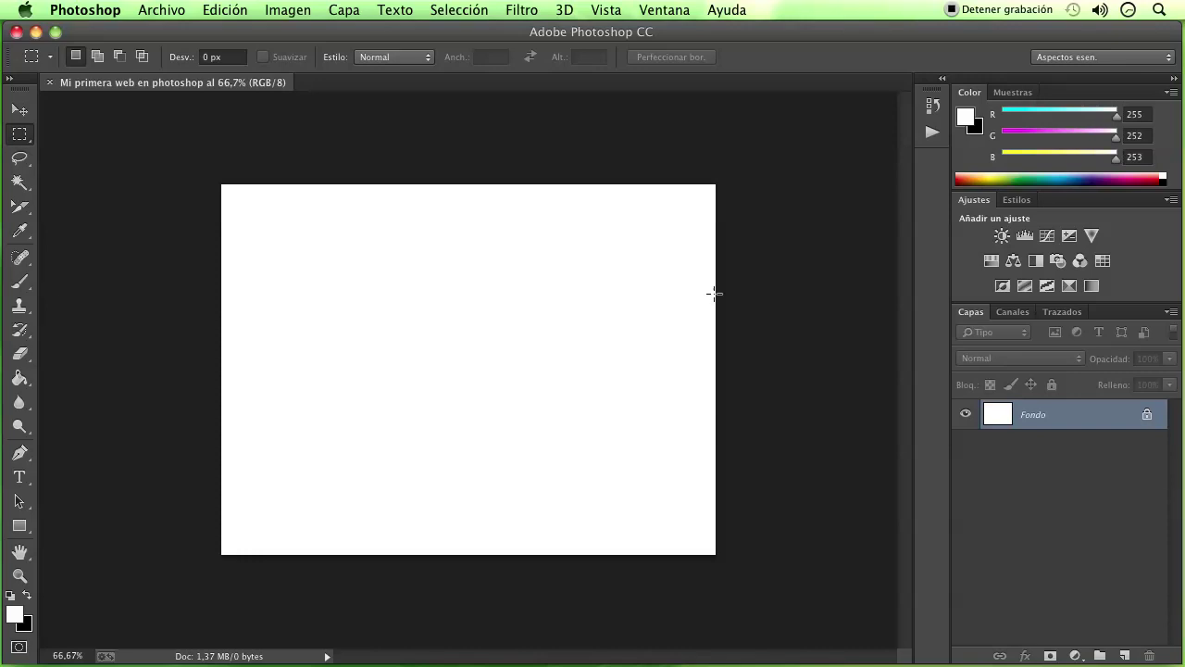
- Convert the locked Fondo background into a normal layer named 'cuerpo principal – fondo'
{"action": "double_click", "coordinate": [1050, 425]}
{"action": "left_click", "coordinate": [751, 275]}
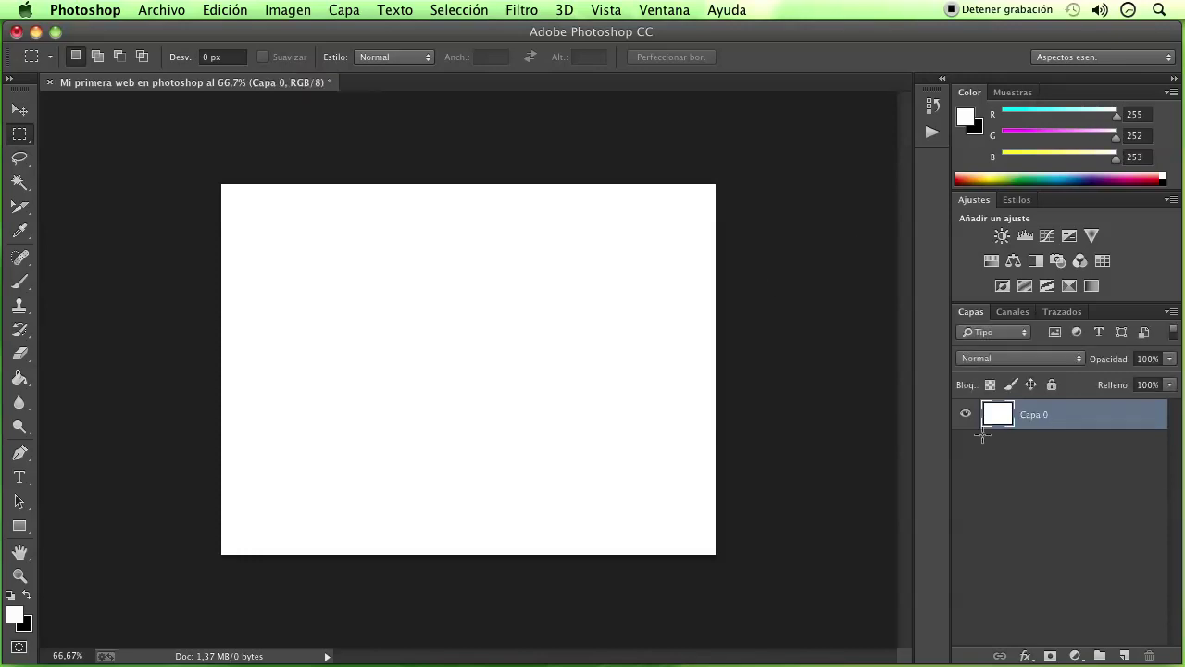
{"action": "double_click", "coordinate": [1043, 420]}
{"action": "type", "text": "cuerpo principal"}
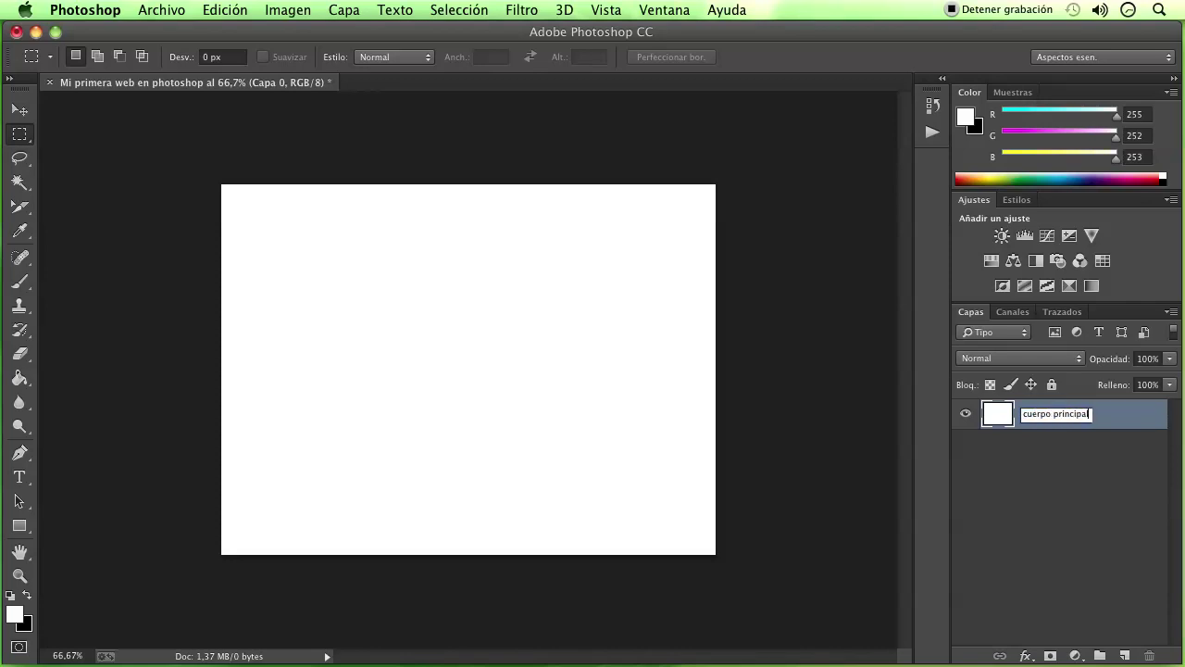
{"action": "type", "text": " - fondo"}
{"action": "key", "text": "Return"}
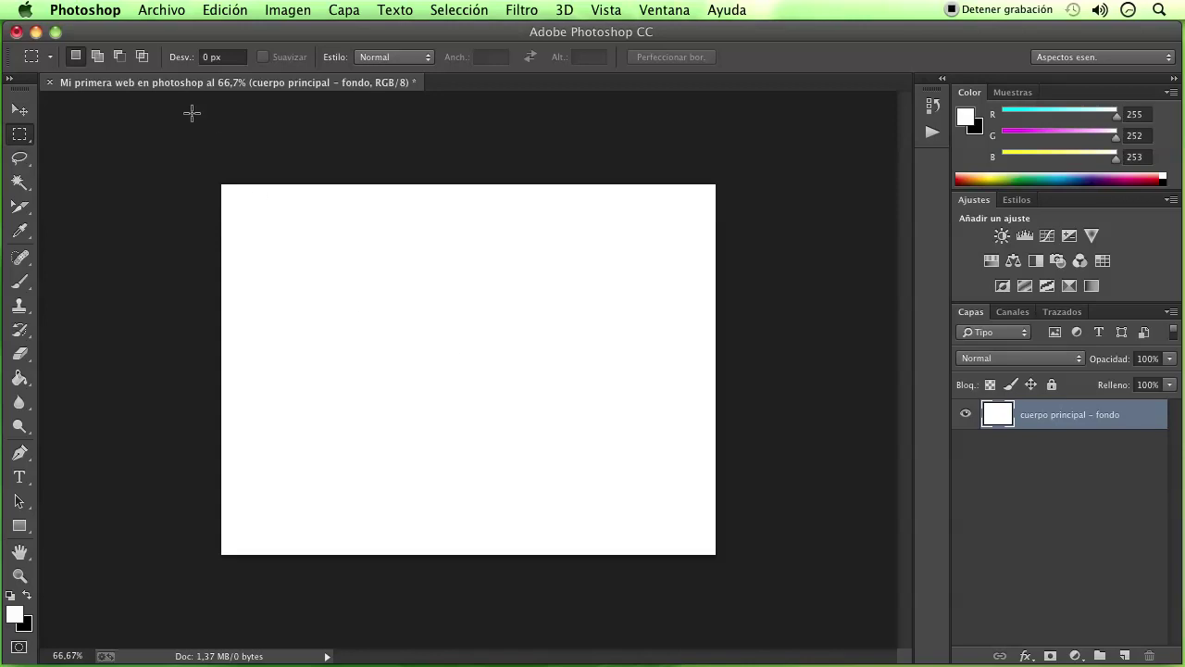
{"action": "left_click", "coordinate": [282, 11]}
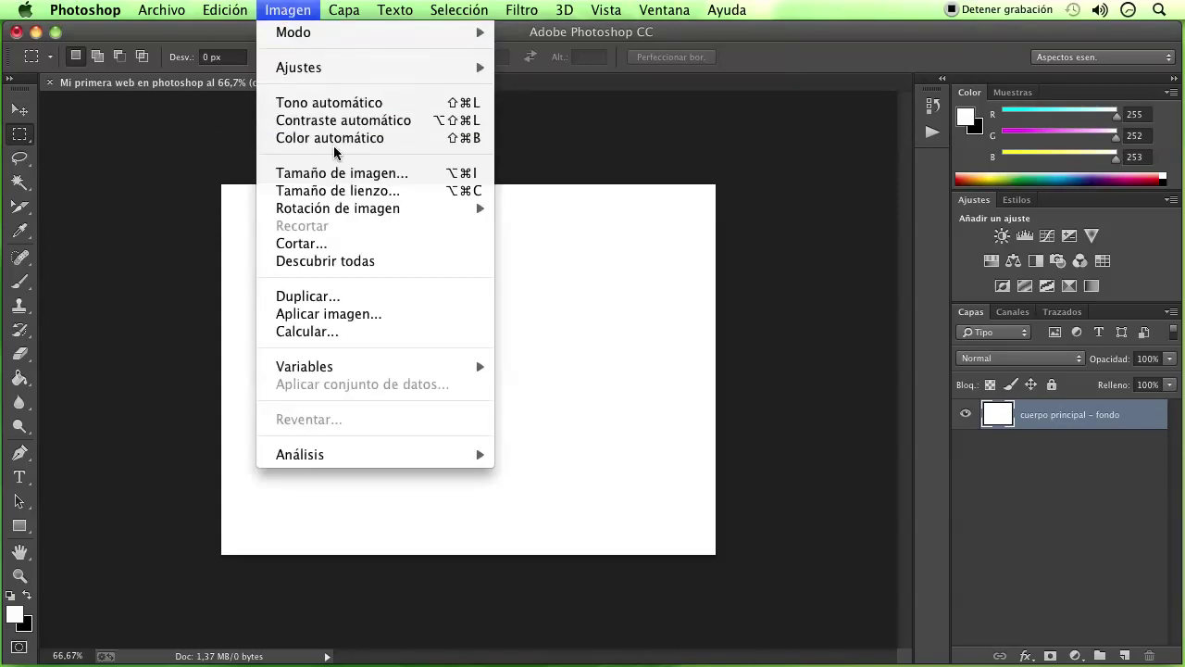
- Set the canvas width to 1024 pixels, centred, keeping the 600 px height
{"action": "left_click", "coordinate": [335, 190]}
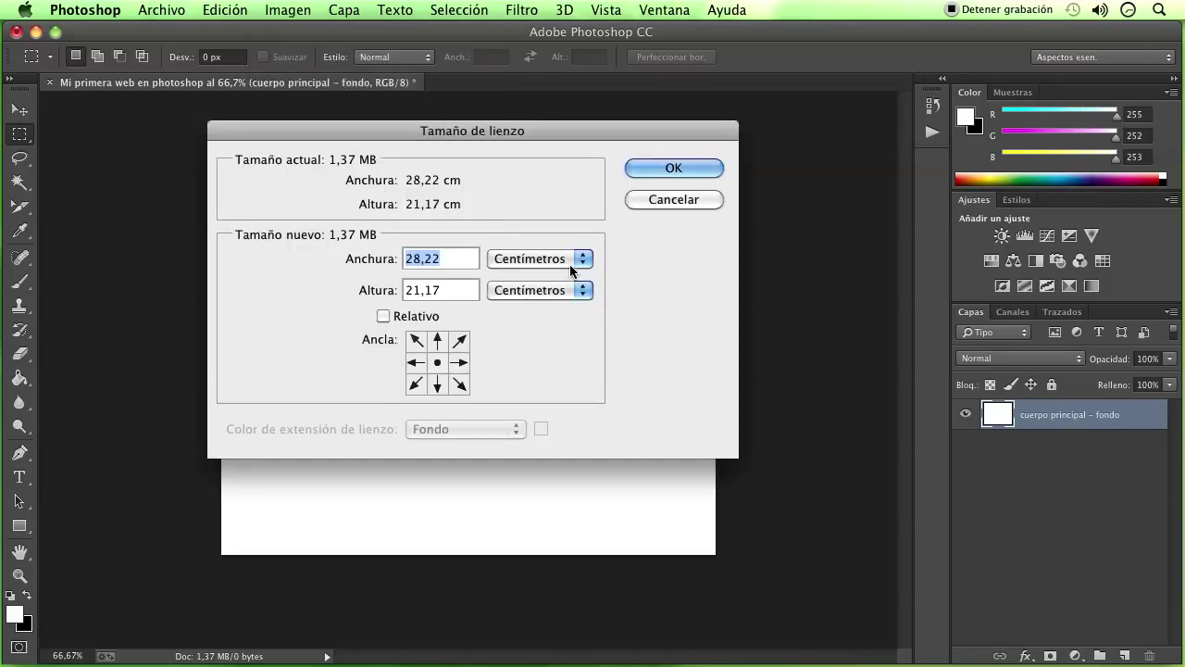
{"action": "left_click", "coordinate": [508, 261]}
{"action": "left_click", "coordinate": [542, 228]}
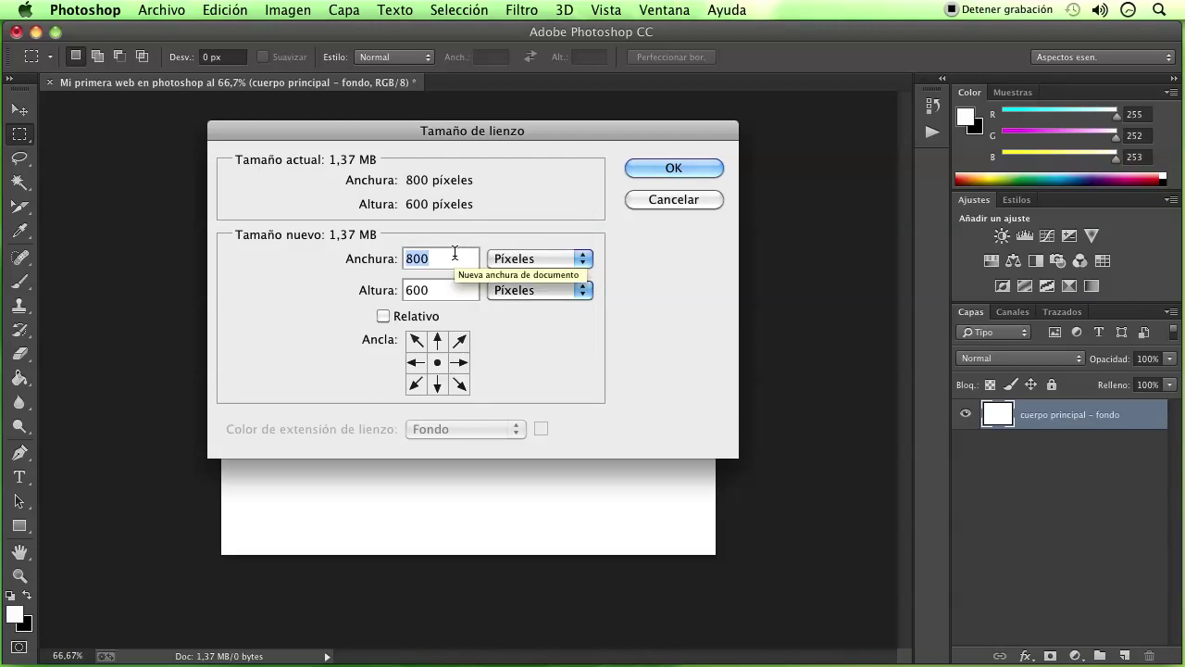
{"action": "type", "text": "102"}
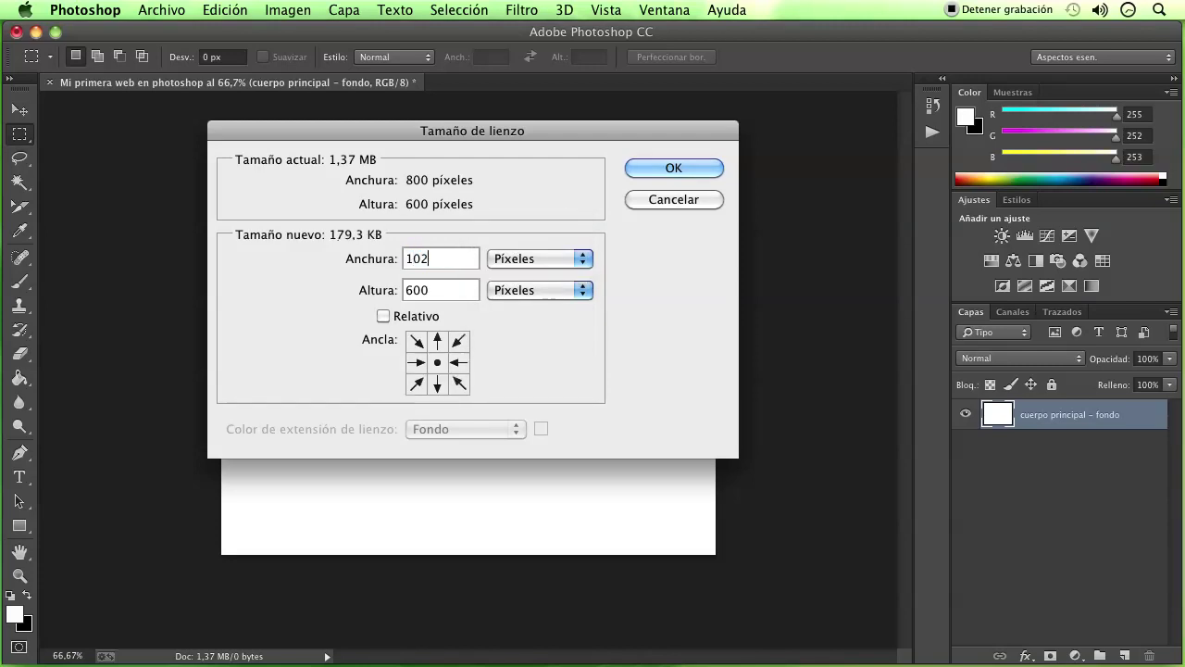
{"action": "type", "text": "4"}
{"action": "left_click", "coordinate": [652, 171]}
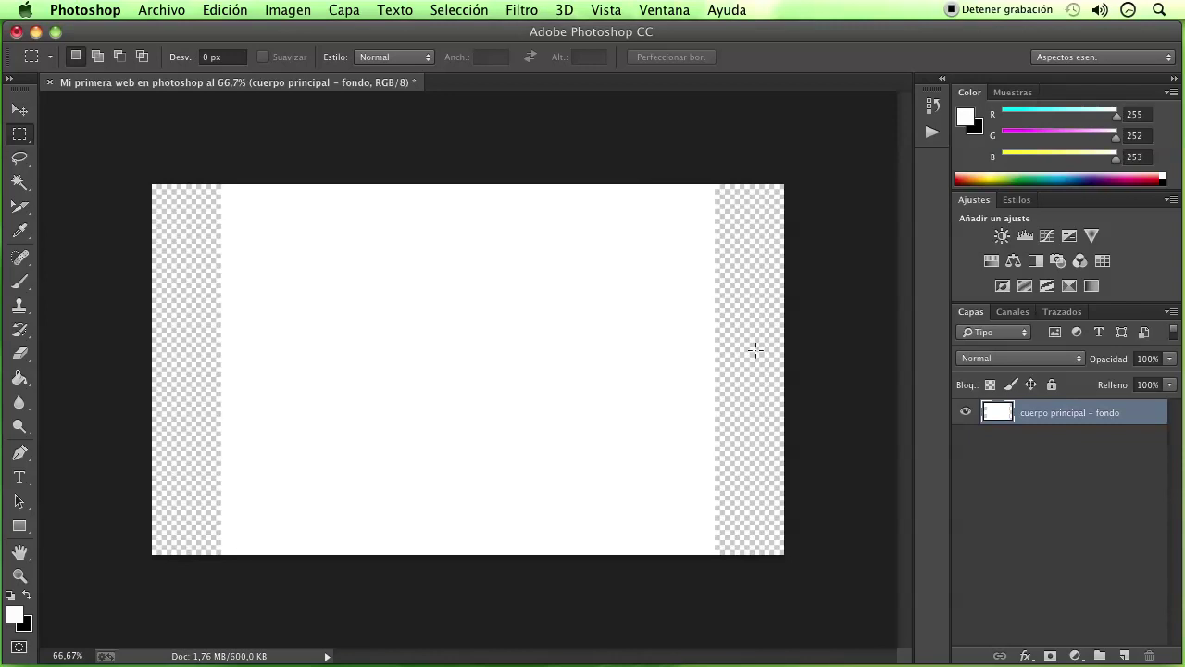
- Add a new empty layer named 'Fondo del todo'
{"action": "left_click", "coordinate": [1112, 514]}
{"action": "left_click", "coordinate": [1124, 655]}
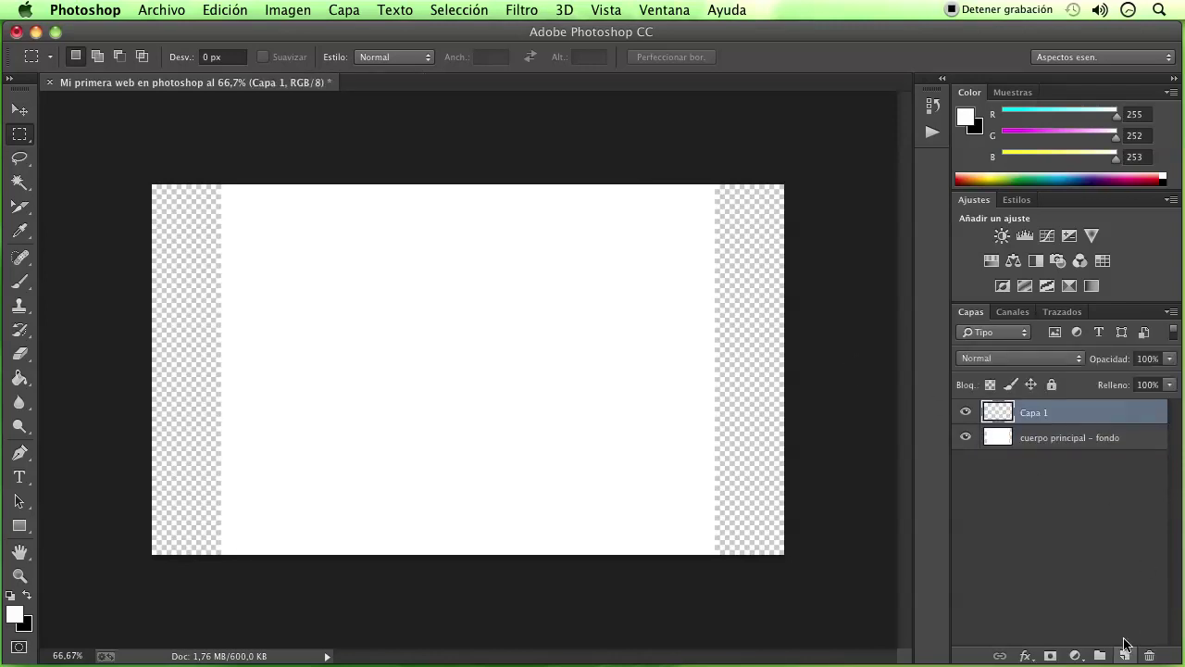
{"action": "double_click", "coordinate": [1039, 412]}
{"action": "type", "text": "Fo"}
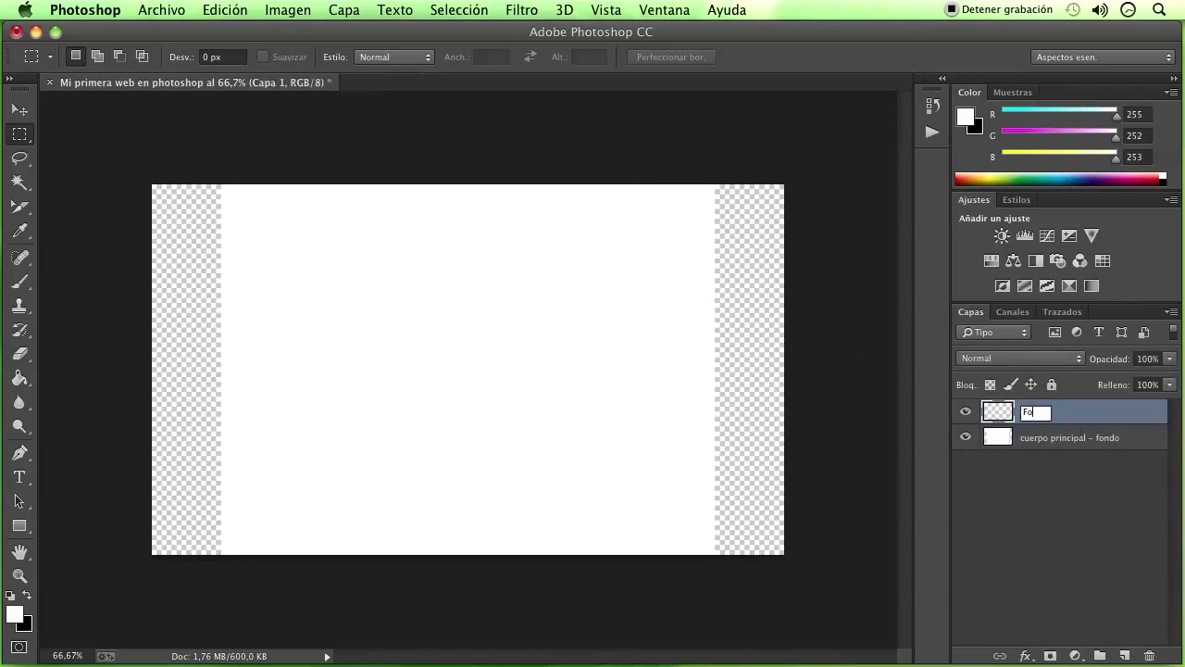
{"action": "type", "text": "odo"}
{"action": "key", "text": "Return"}
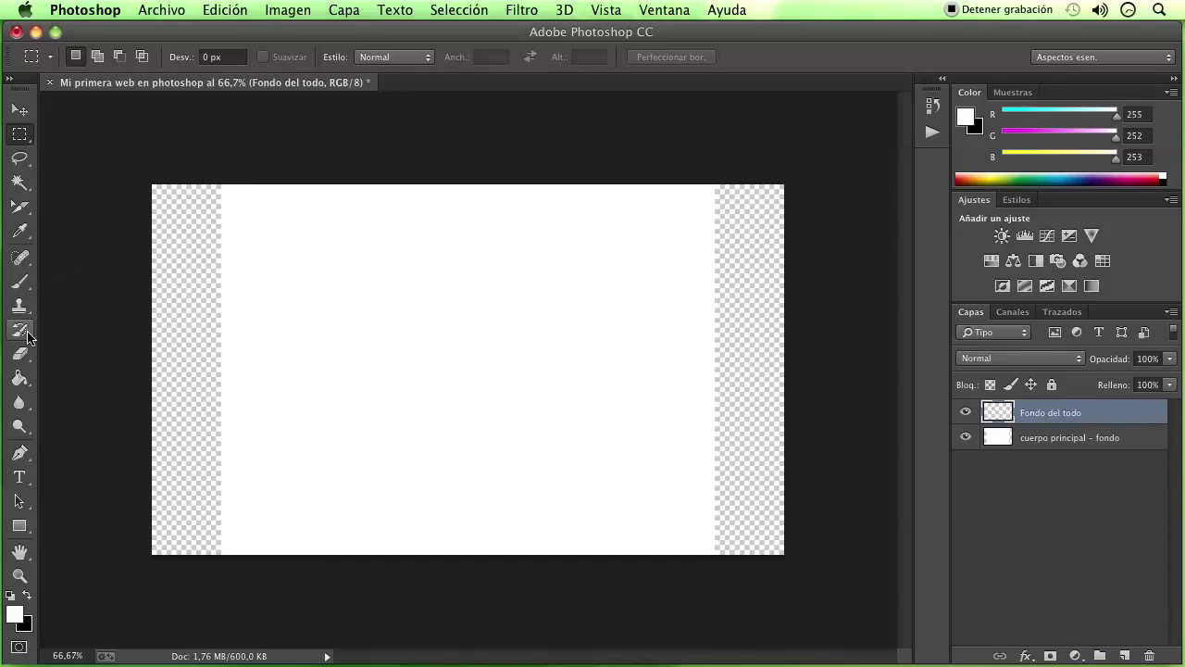
- Fill it with light grey #d3d3d3 and move it below the white body layer
{"action": "left_click", "coordinate": [20, 378]}
{"action": "left_click", "coordinate": [14, 619]}
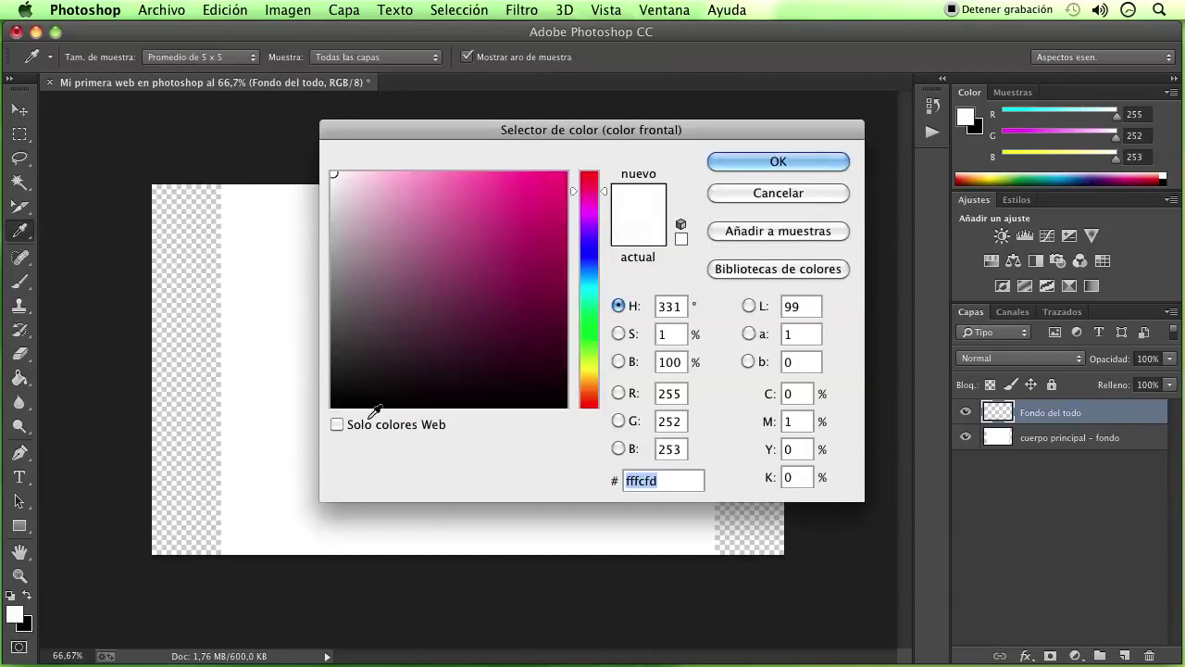
{"action": "left_click", "coordinate": [333, 212]}
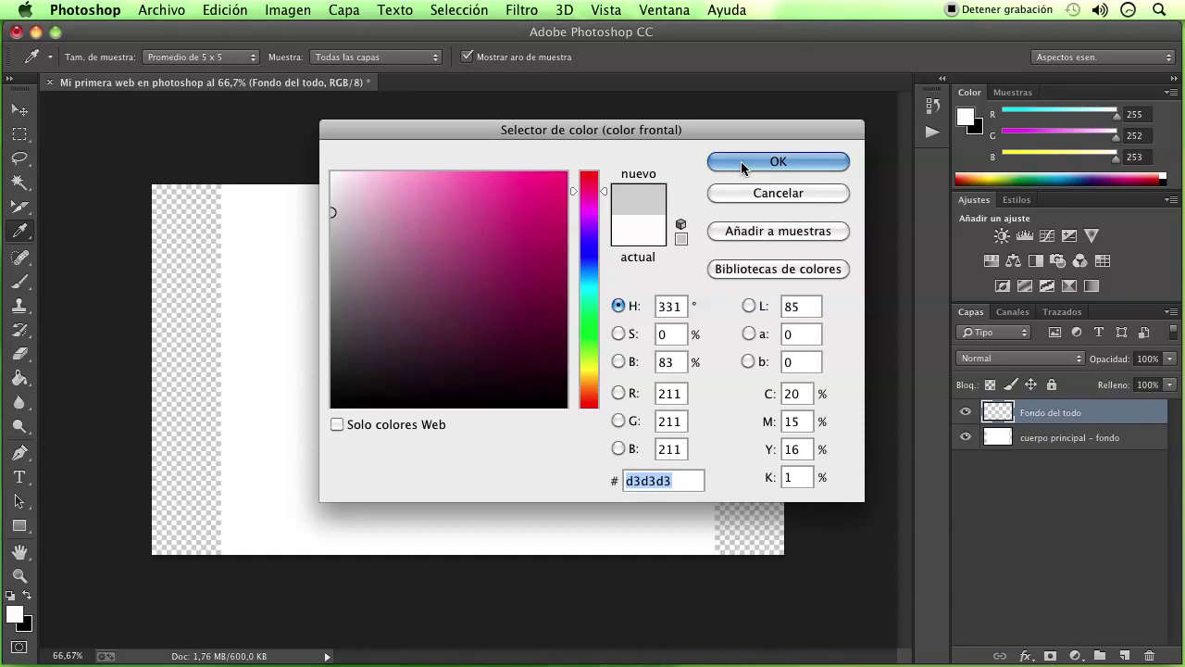
{"action": "left_click", "coordinate": [768, 162]}
{"action": "left_click", "coordinate": [527, 271]}
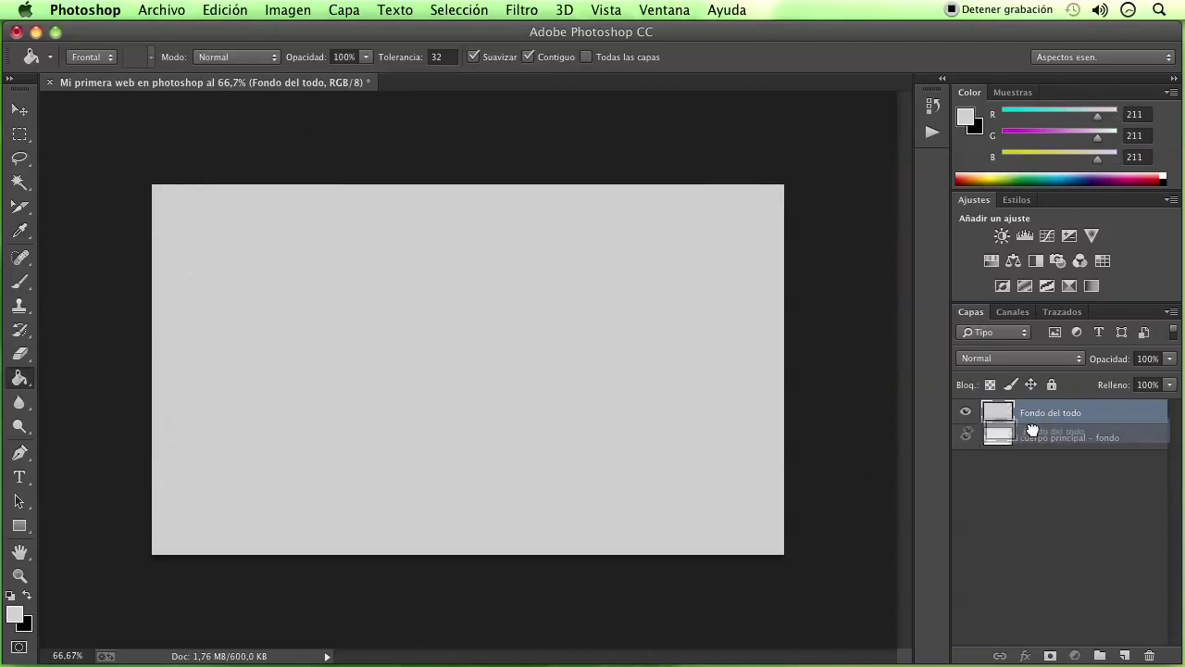
{"action": "left_click_drag", "start_coordinate": [1030, 417], "coordinate": [1031, 442]}
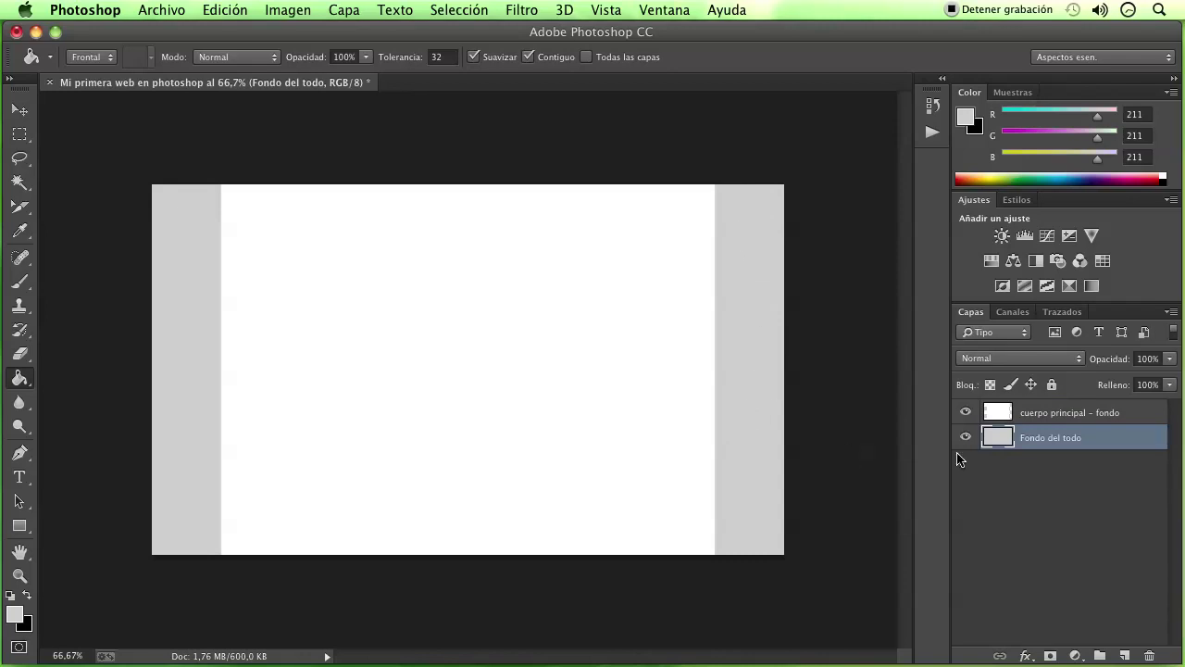
{"action": "left_click", "coordinate": [1093, 419]}
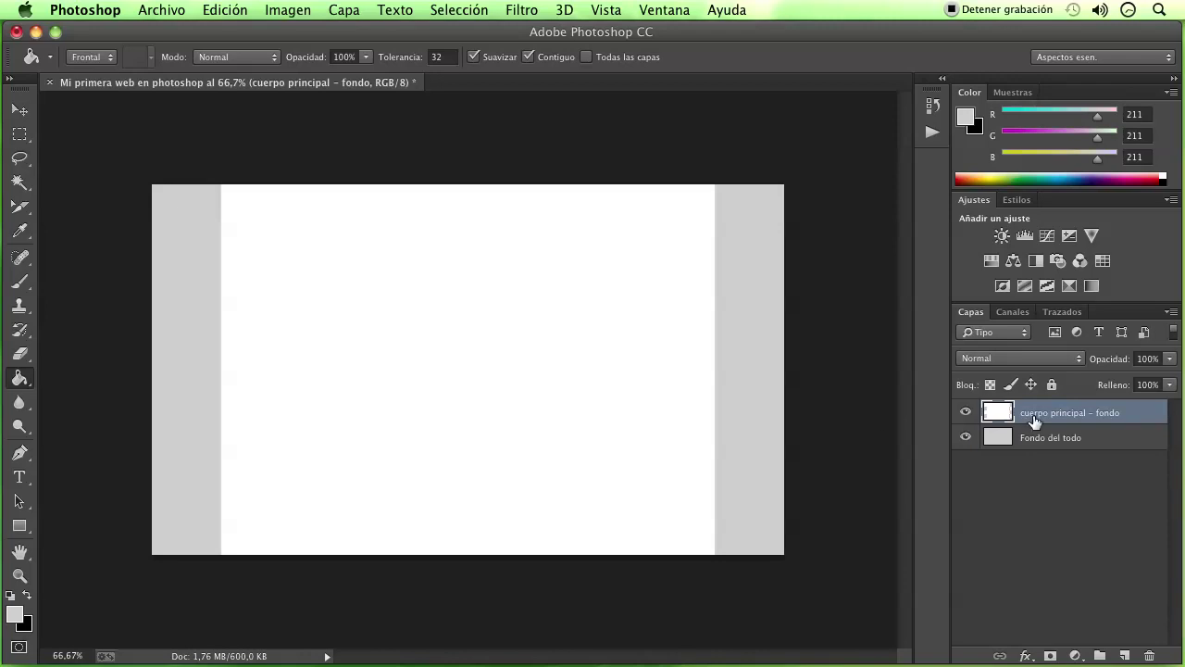
- Add a drop shadow to the white body layer at 90° angle and 32 px size
{"action": "left_click", "coordinate": [1026, 655]}
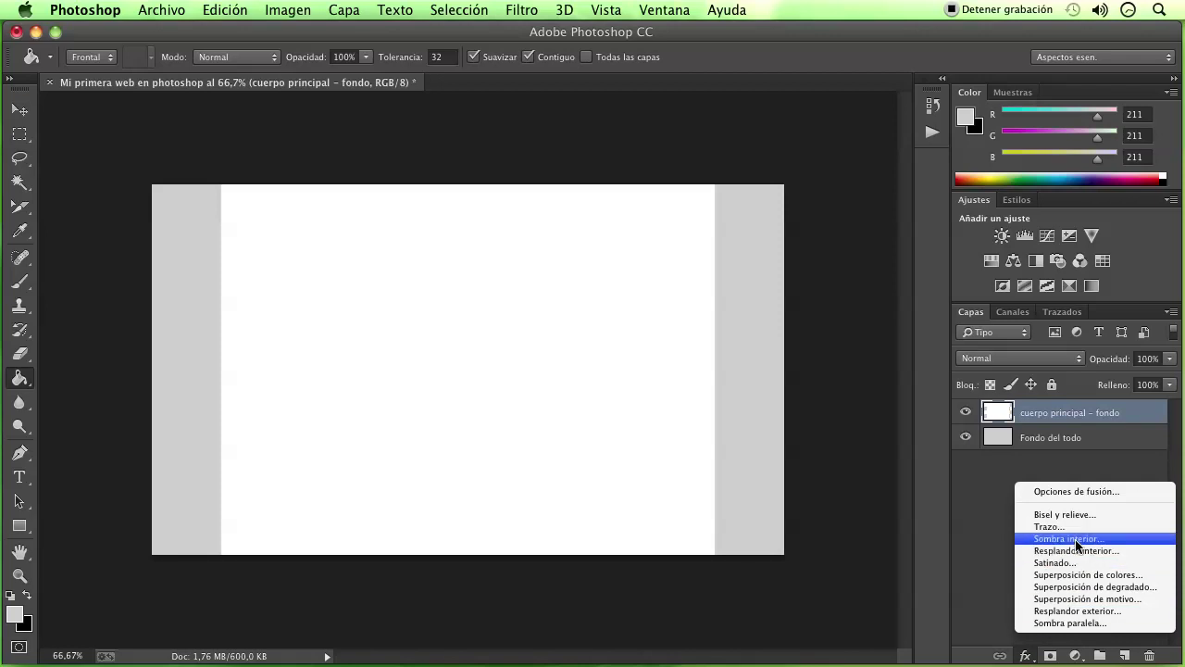
{"action": "left_click", "coordinate": [1074, 622]}
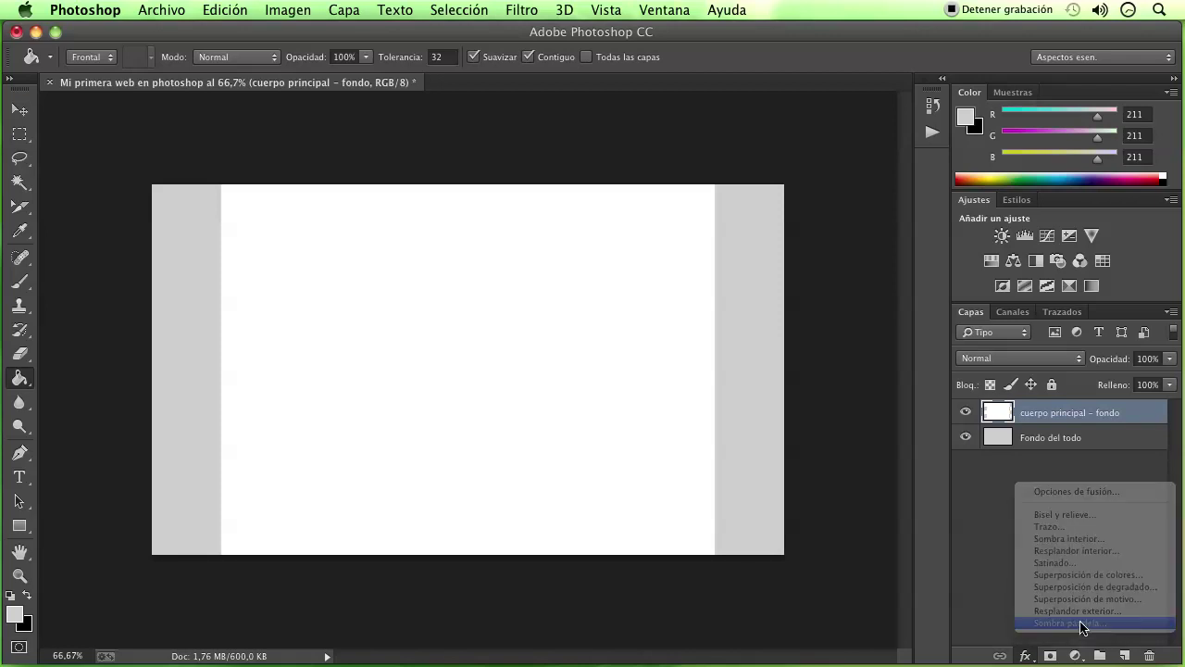
{"action": "left_click_drag", "start_coordinate": [665, 98], "coordinate": [588, 418]}
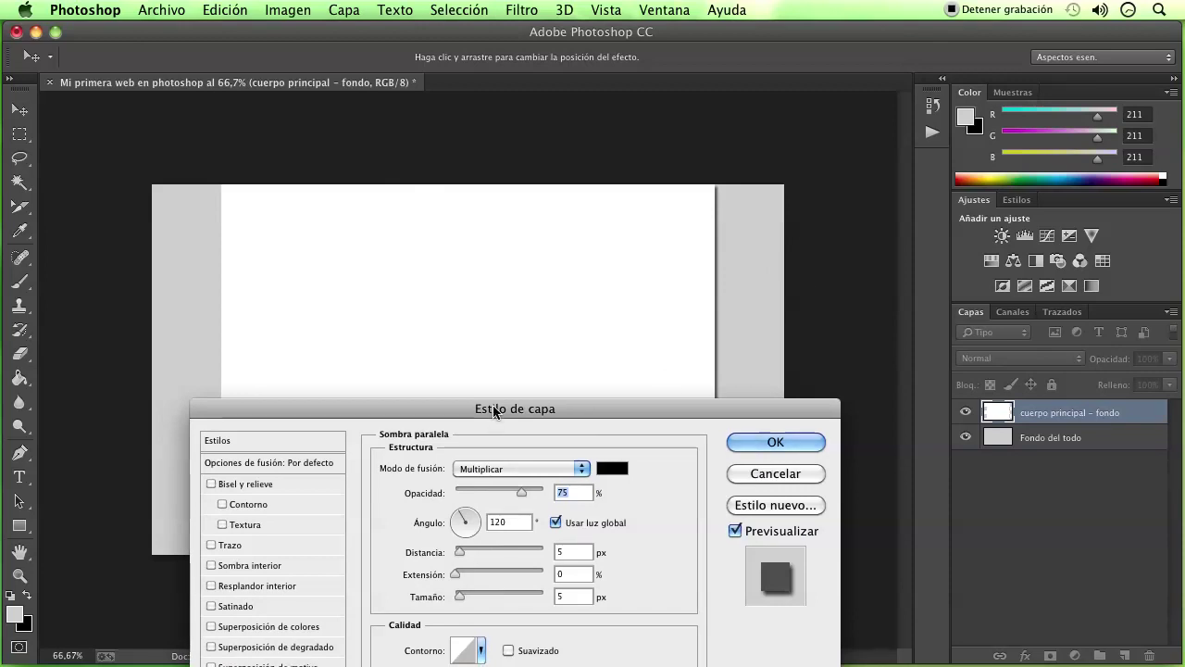
{"action": "left_click_drag", "start_coordinate": [491, 411], "coordinate": [505, 375]}
{"action": "left_click", "coordinate": [480, 479]}
{"action": "left_click", "coordinate": [480, 479]}
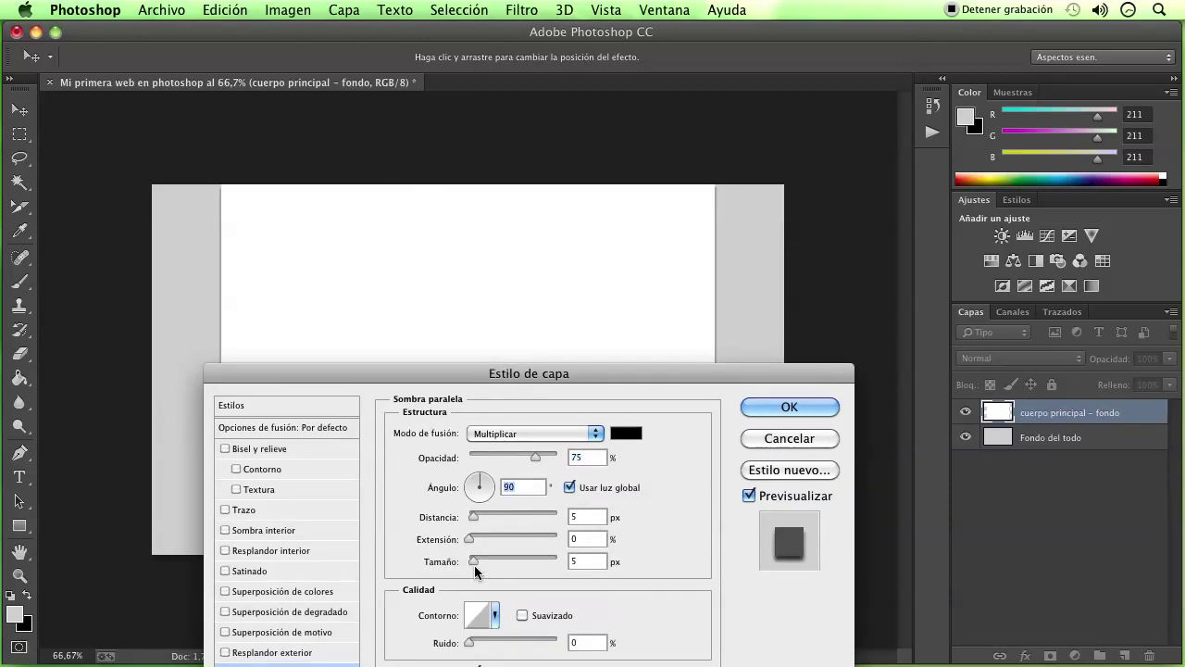
{"action": "left_click_drag", "start_coordinate": [475, 560], "coordinate": [486, 559]}
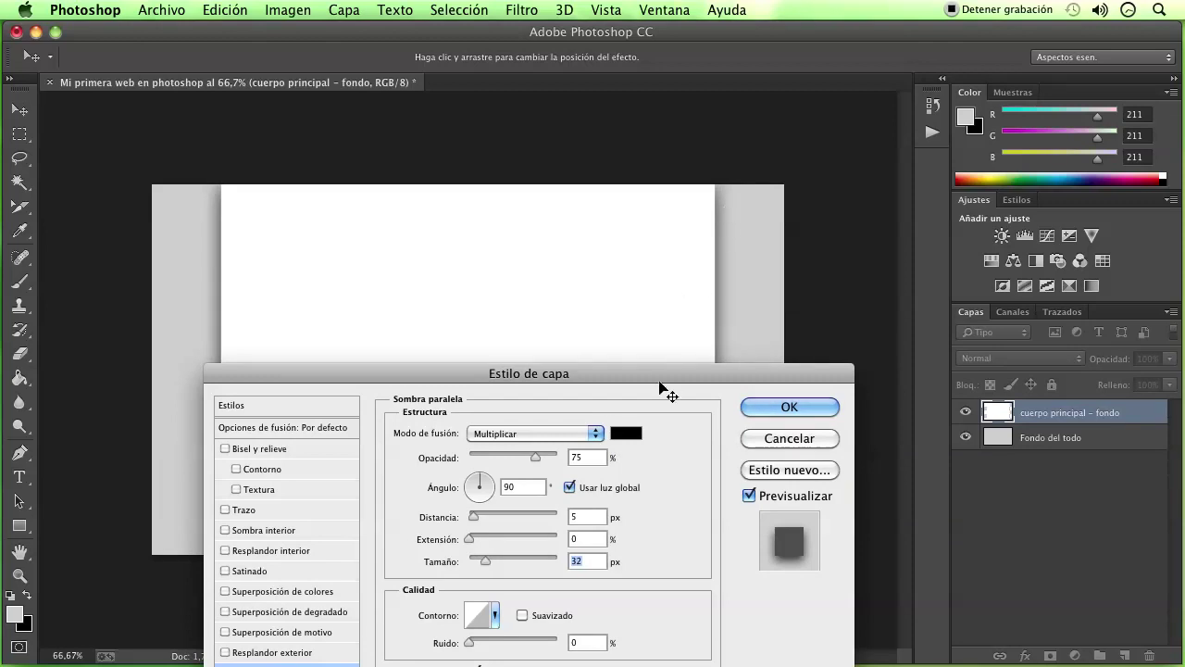
{"action": "mouse_move", "coordinate": [658, 377]}
{"action": "left_mouse_down"}
{"action": "mouse_move", "coordinate": [613, 598]}
{"action": "mouse_move", "coordinate": [648, 258]}
{"action": "left_mouse_up"}
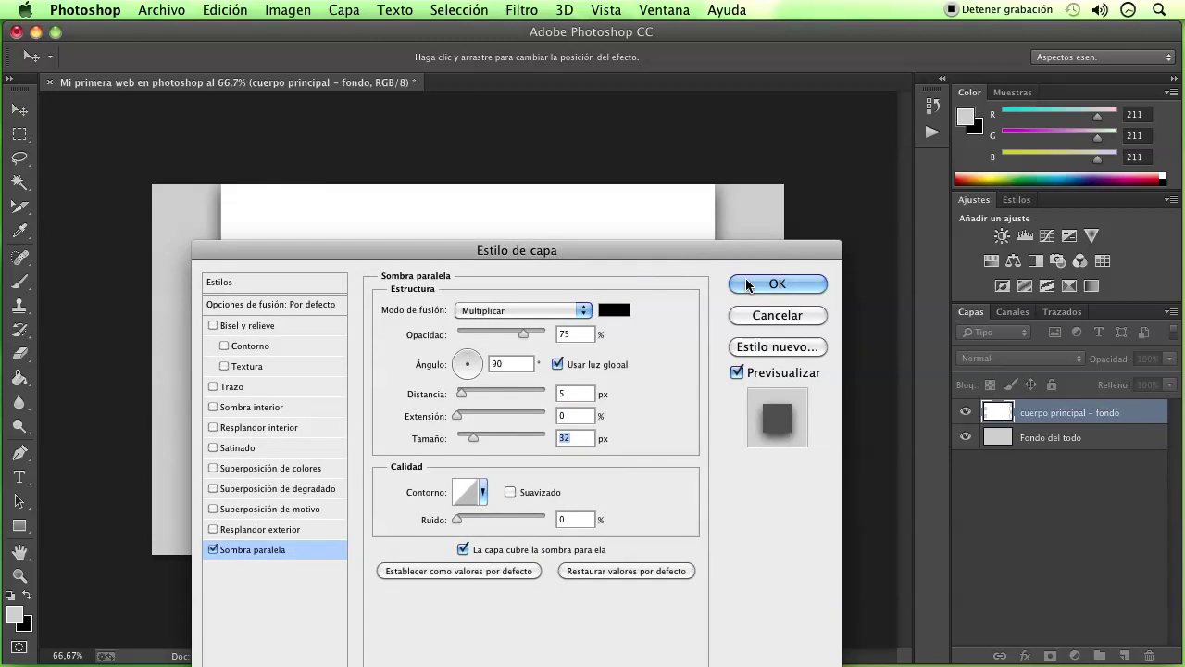
{"action": "left_click", "coordinate": [745, 278]}
- Compare the shadow on and off, then lower its opacity to 46%
{"action": "left_click", "coordinate": [1020, 451]}
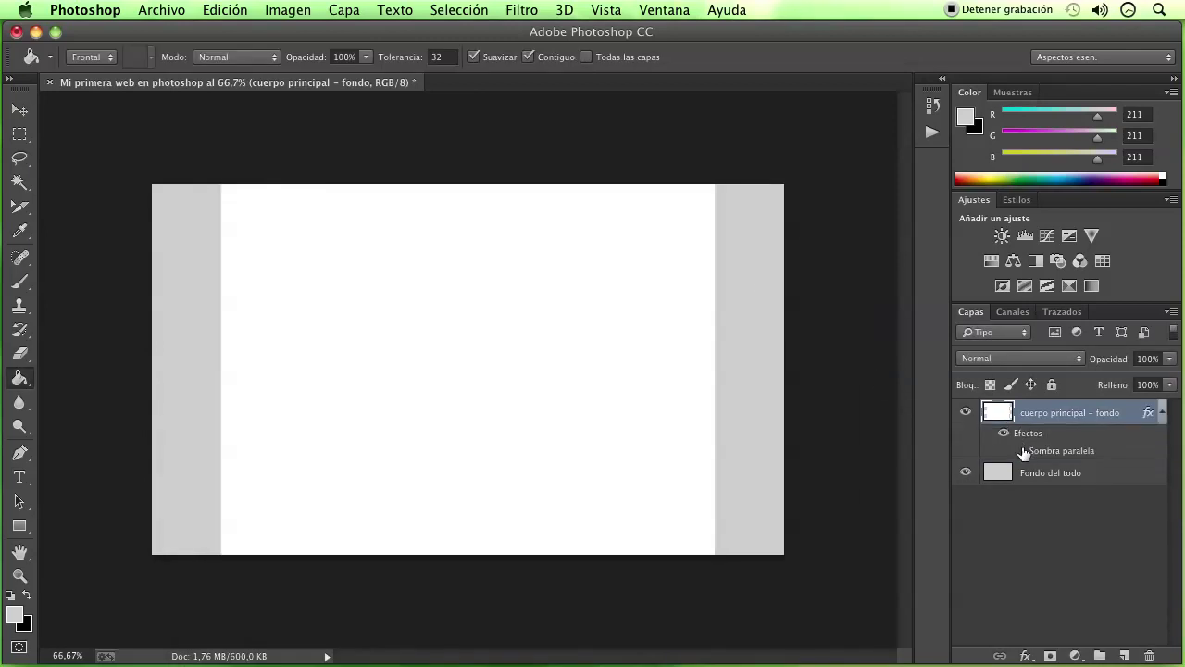
{"action": "left_click", "coordinate": [1021, 452]}
{"action": "left_click", "coordinate": [1020, 451]}
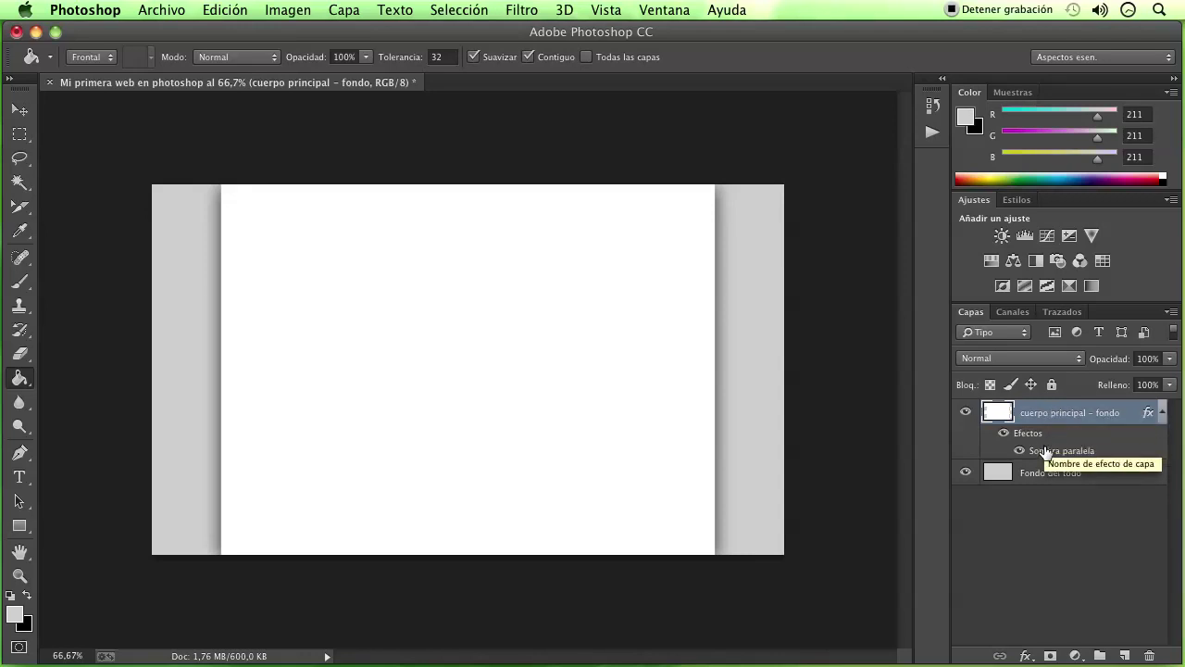
{"action": "double_click", "coordinate": [1047, 451]}
{"action": "left_click_drag", "start_coordinate": [611, 210], "coordinate": [806, 350]}
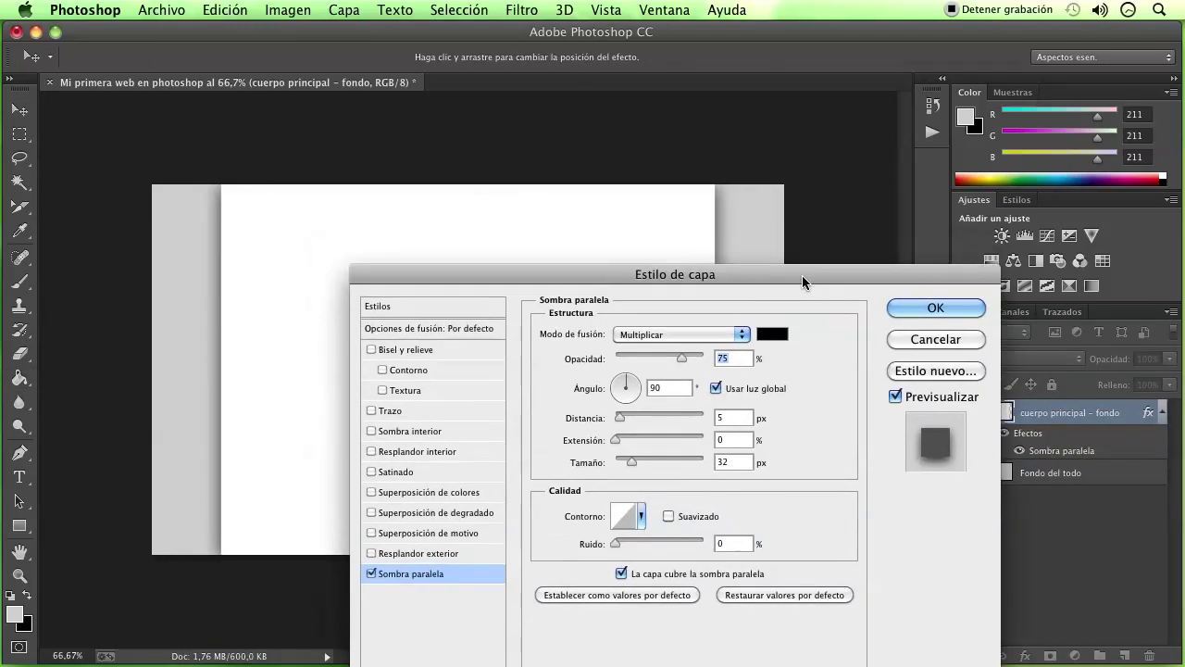
{"action": "mouse_move", "coordinate": [718, 432]}
{"action": "left_mouse_down"}
{"action": "mouse_move", "coordinate": [681, 436]}
{"action": "mouse_move", "coordinate": [691, 432]}
{"action": "left_mouse_up"}
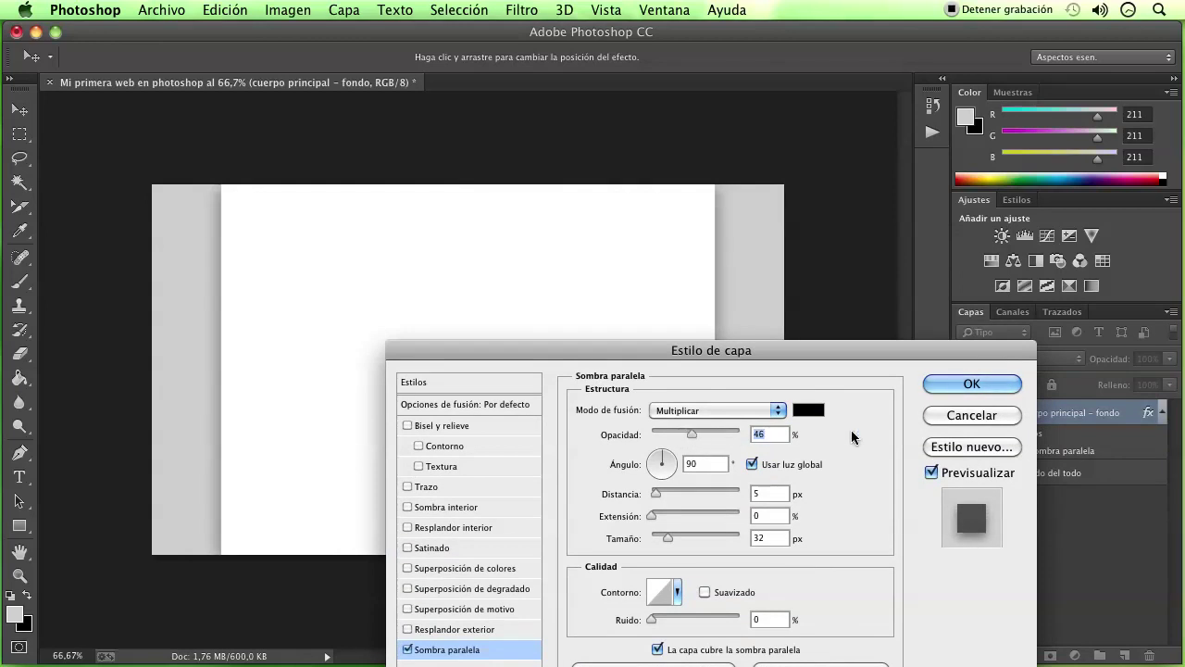
{"action": "left_click", "coordinate": [987, 382]}
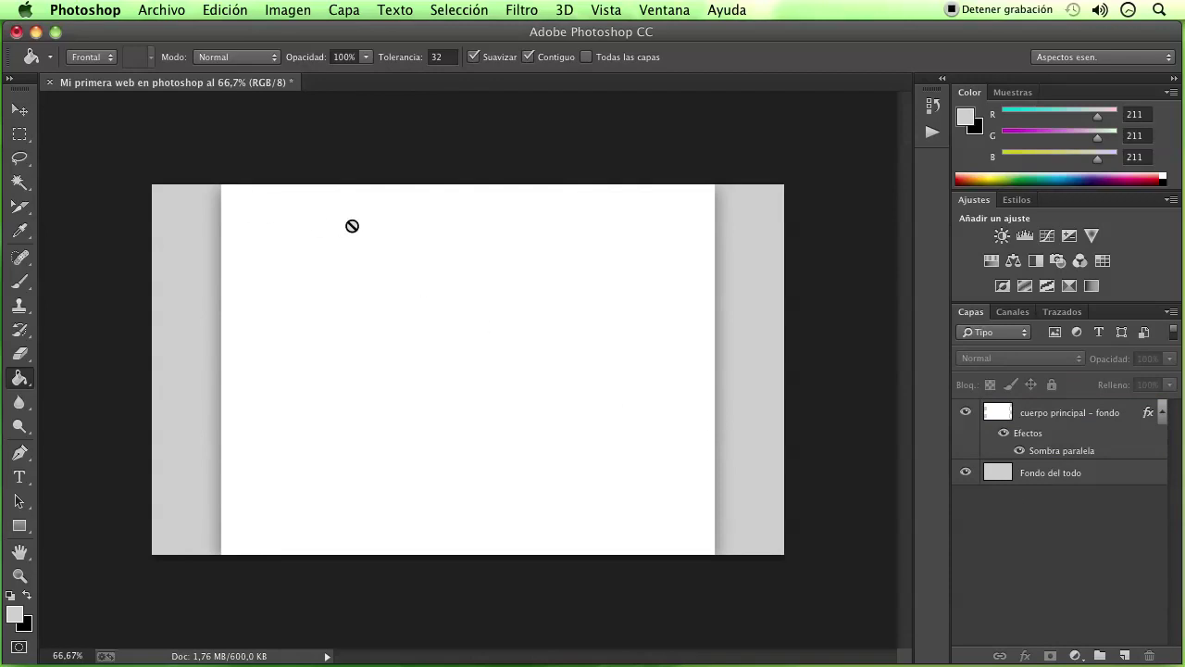
{"action": "left_click", "coordinate": [19, 110]}
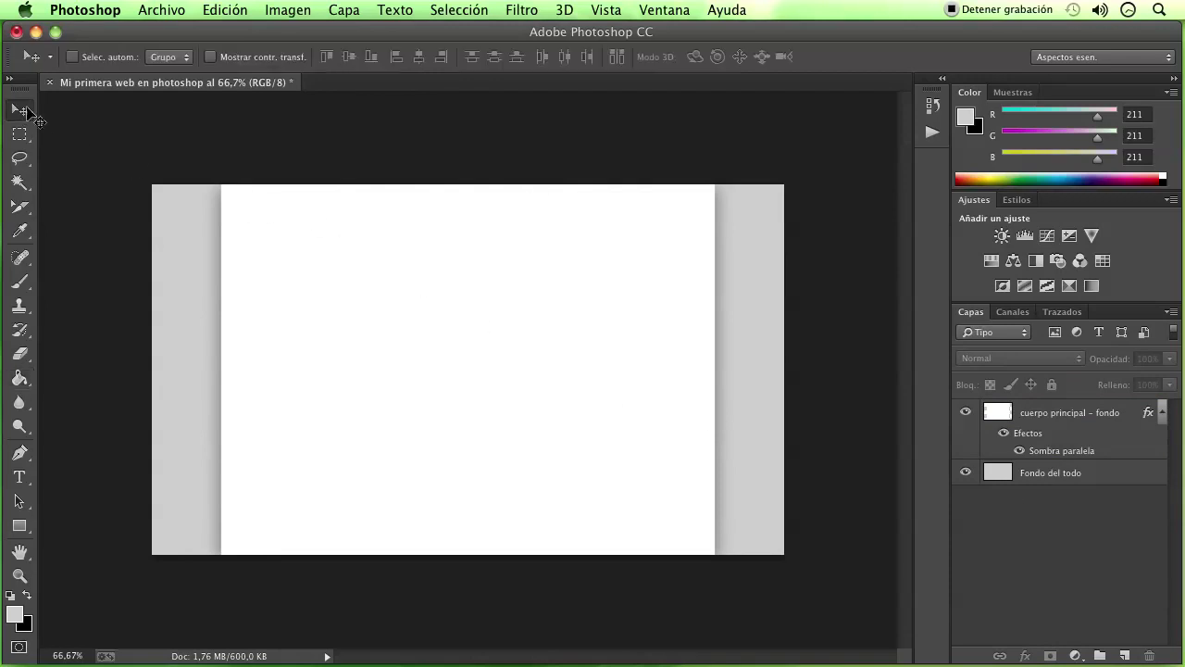
{"action": "left_click", "coordinate": [1068, 417]}
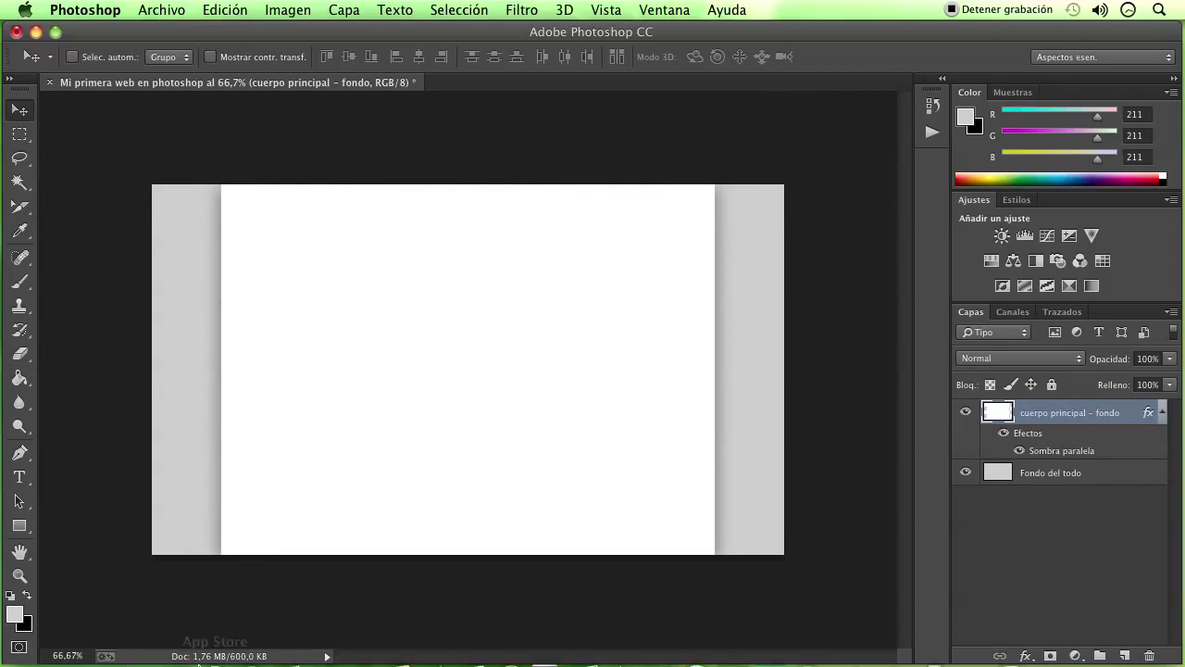
- From Finder's Escritorio > ProyectosDiseñoGrafico > Photoshop folder, drag the portrait PNG onto the canvas
{"action": "left_click", "coordinate": [179, 639]}
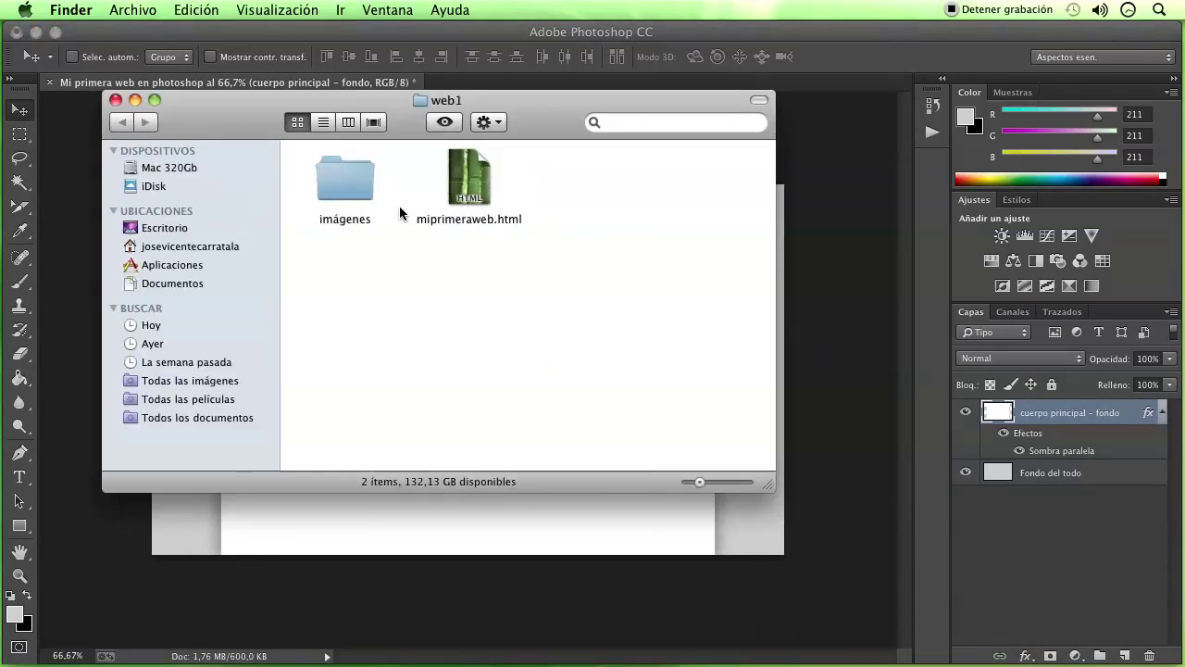
{"action": "left_click", "coordinate": [165, 228]}
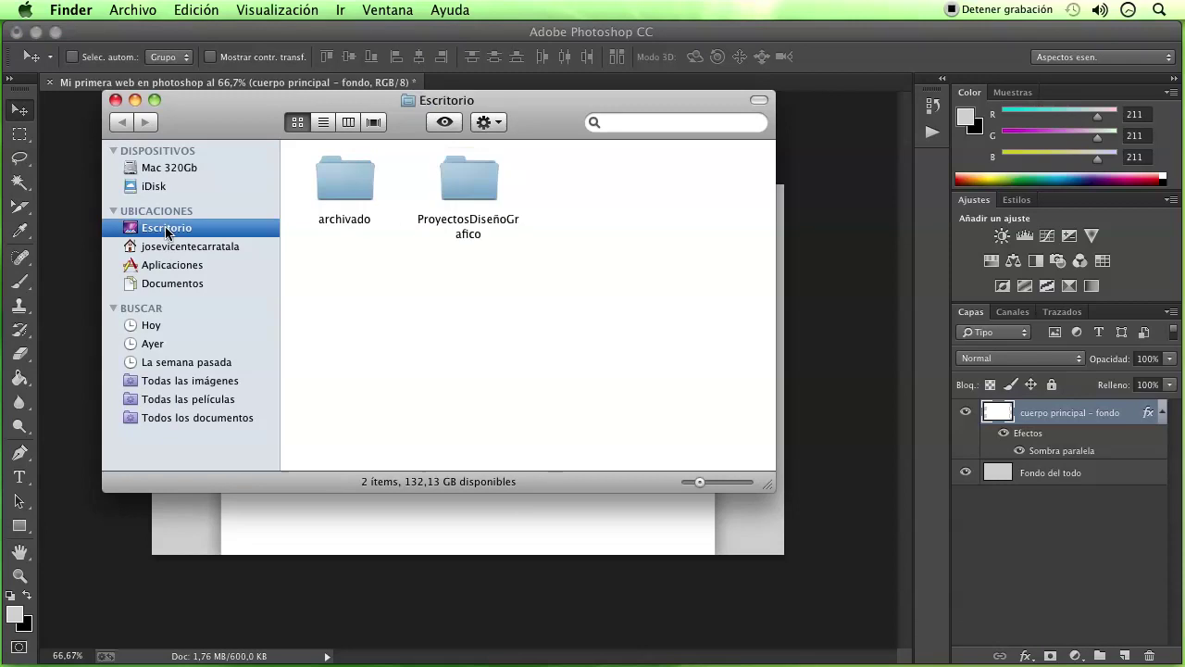
{"action": "double_click", "coordinate": [463, 189]}
{"action": "double_click", "coordinate": [583, 184]}
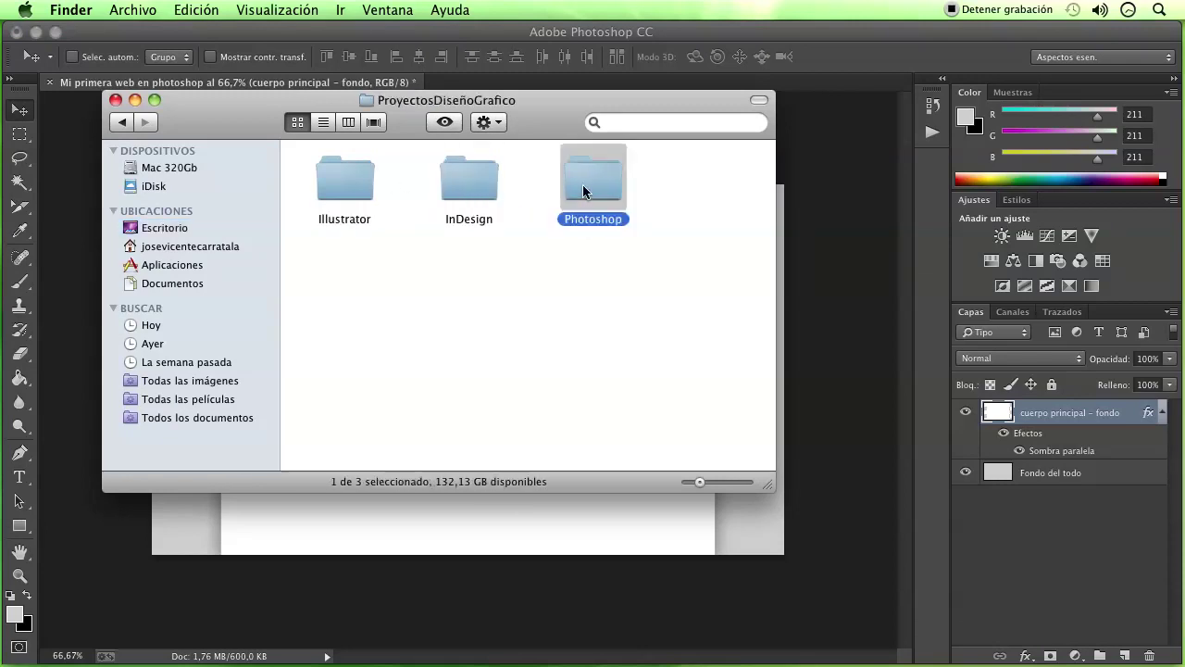
{"action": "left_click", "coordinate": [345, 185]}
{"action": "left_click_drag", "start_coordinate": [445, 104], "coordinate": [853, 104]}
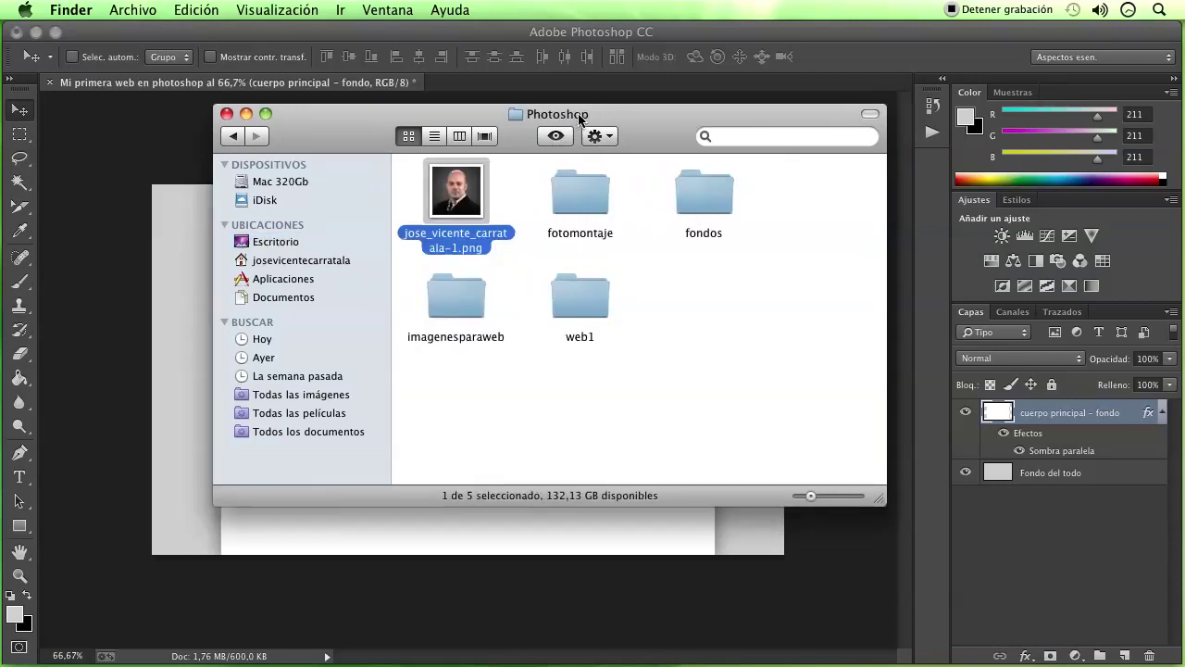
{"action": "left_click_drag", "start_coordinate": [759, 206], "coordinate": [380, 274]}
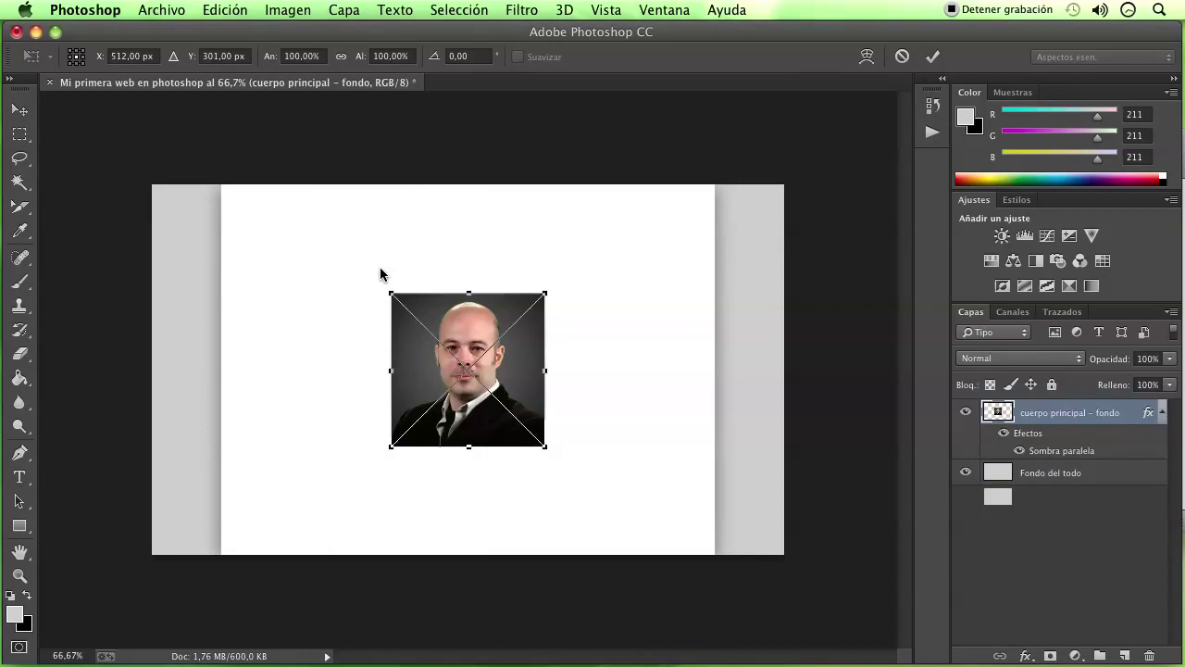
- Move the portrait to the page's top-left corner and scale it to about 35%
{"action": "left_click_drag", "start_coordinate": [407, 276], "coordinate": [326, 254]}
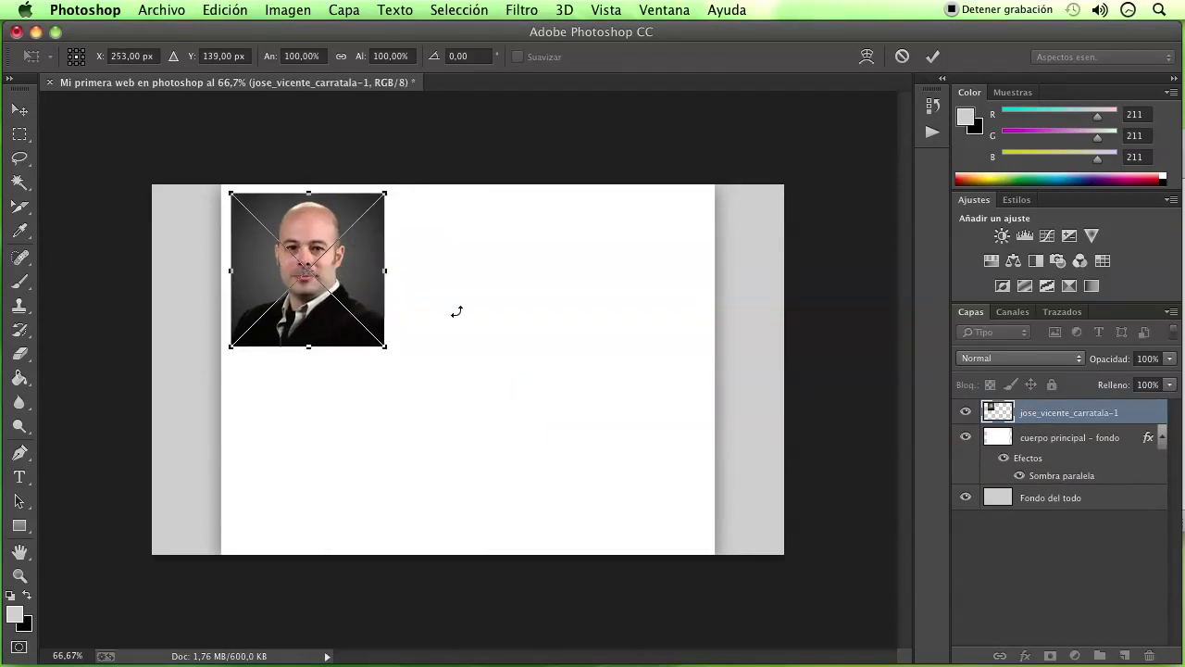
{"action": "key", "text": "Return"}
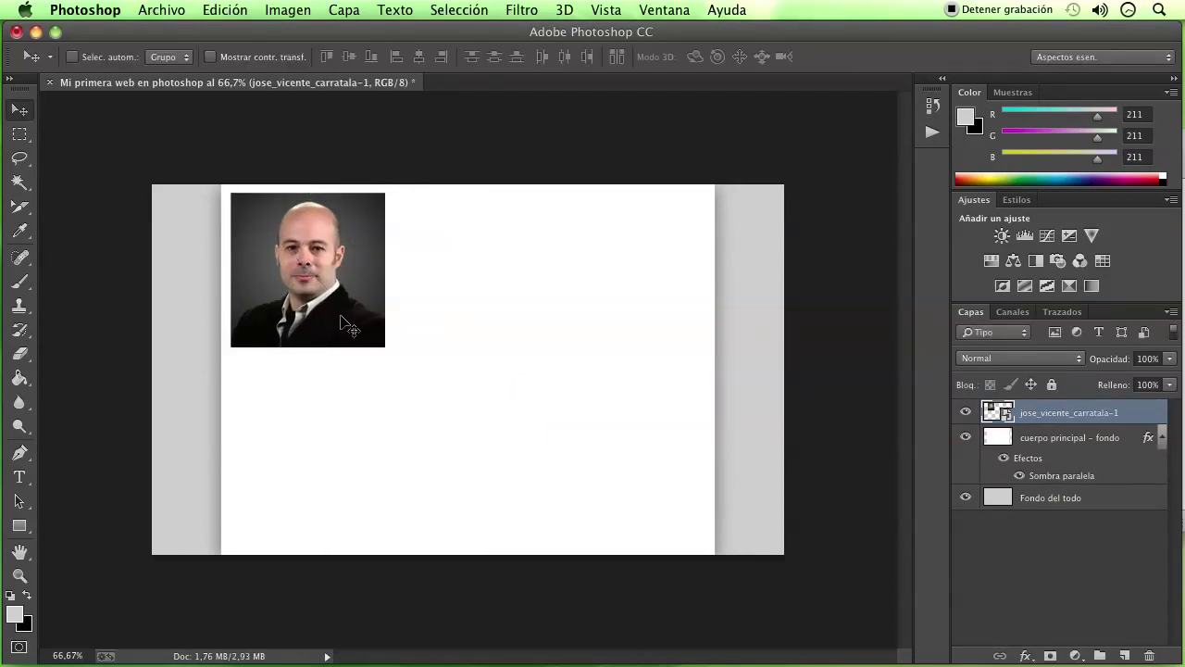
{"action": "key", "text": "ctrl+t"}
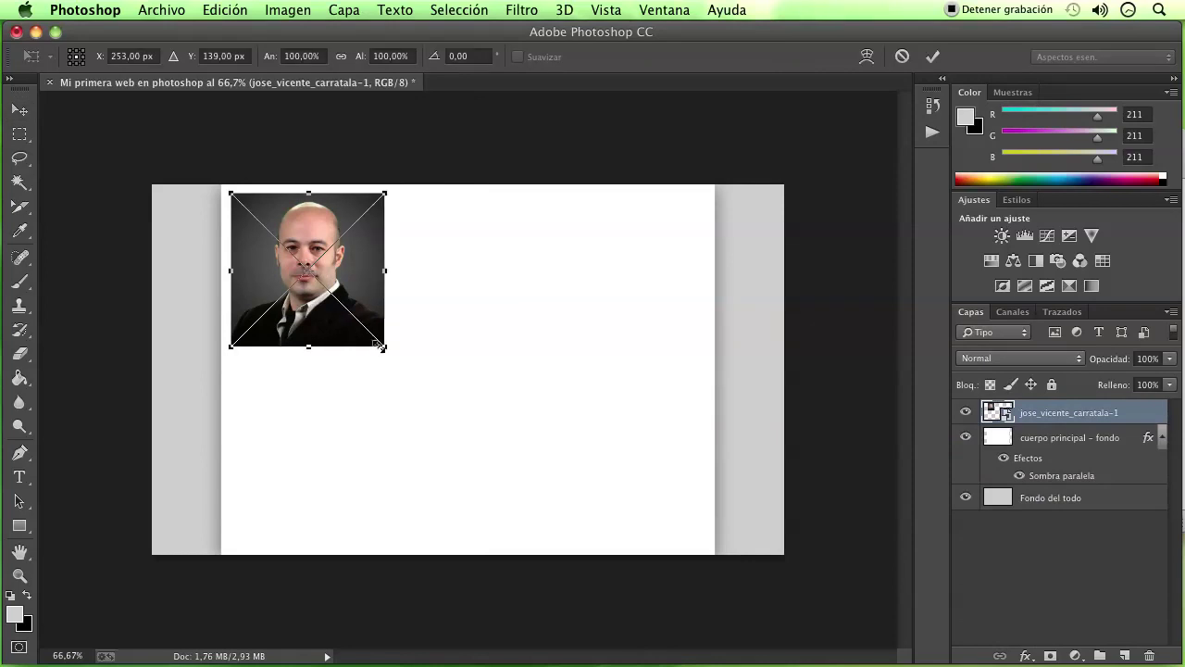
{"action": "left_click_drag", "start_coordinate": [381, 346], "coordinate": [278, 247]}
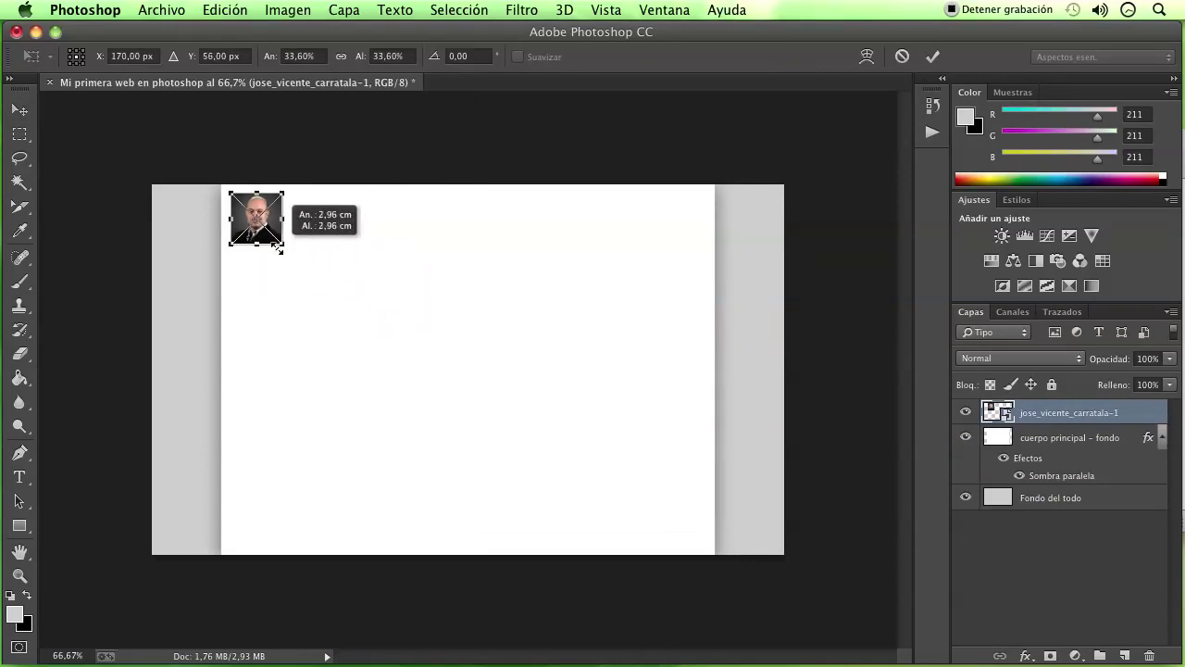
{"action": "left_click_drag", "start_coordinate": [289, 248], "coordinate": [293, 251]}
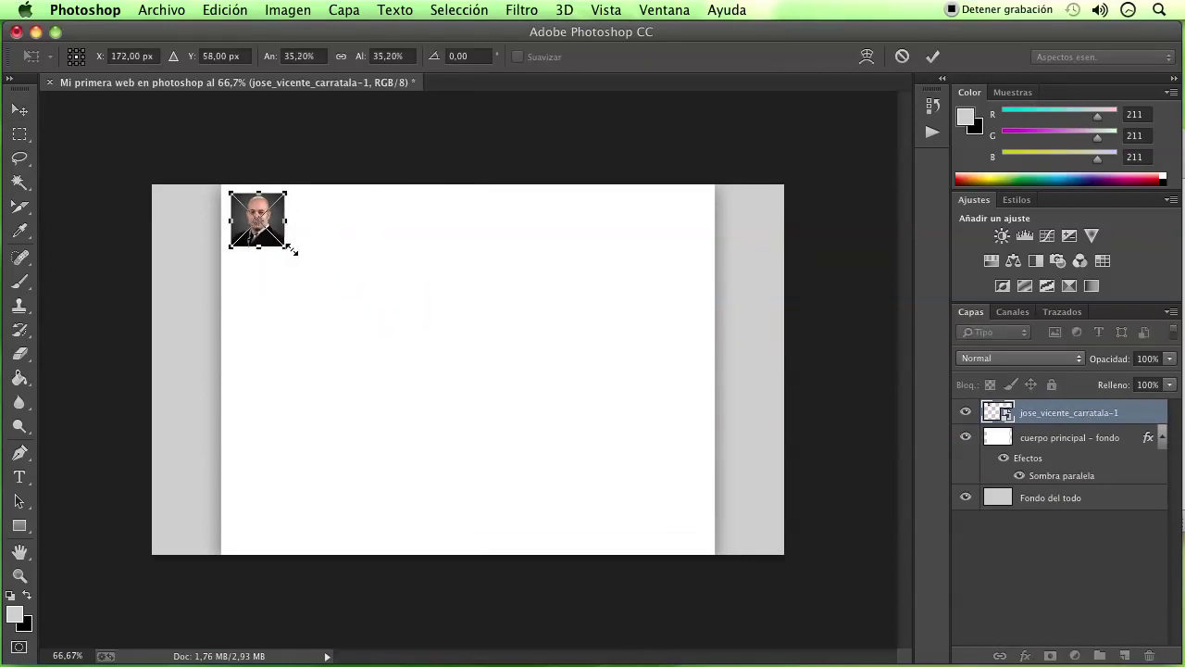
{"action": "key", "text": "Return"}
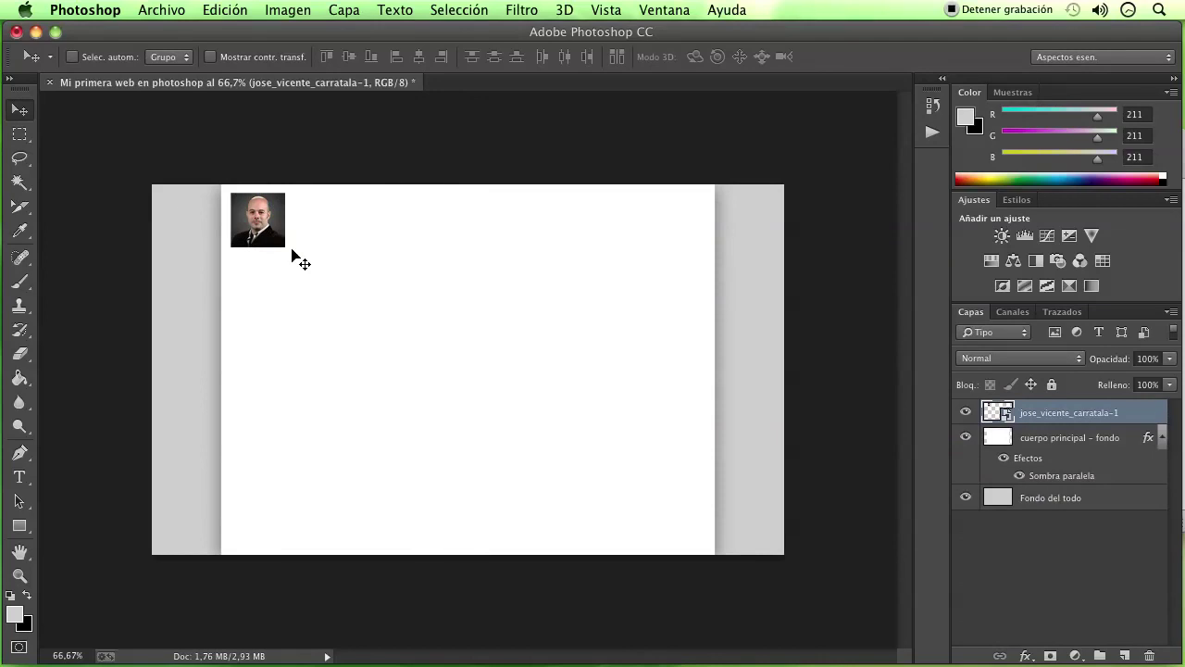
- Add a Threshold adjustment layer over the portrait and close its settings
{"action": "scroll", "coordinate": [261, 220], "scroll_direction": "up", "scroll_amount": 1}
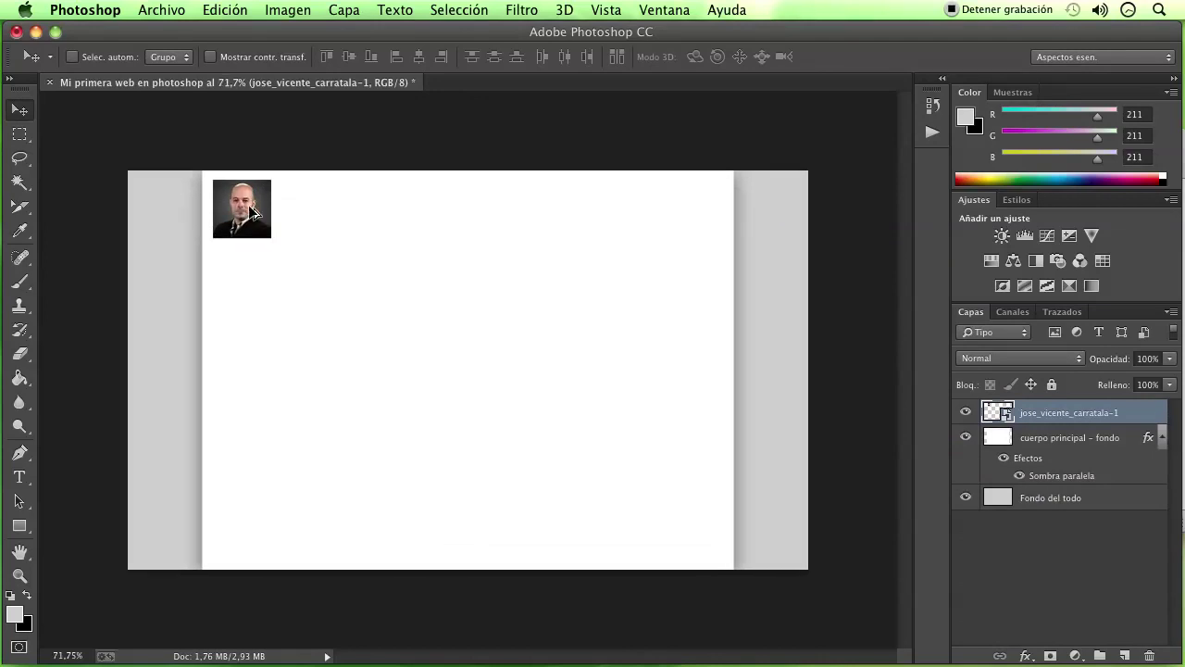
{"action": "scroll", "coordinate": [213, 171], "scroll_direction": "up", "scroll_amount": 2}
{"action": "scroll", "coordinate": [208, 164], "scroll_direction": "up", "scroll_amount": 4}
{"action": "scroll", "coordinate": [210, 164], "scroll_direction": "down", "scroll_amount": 1}
{"action": "scroll", "coordinate": [213, 163], "scroll_direction": "down", "scroll_amount": 1}
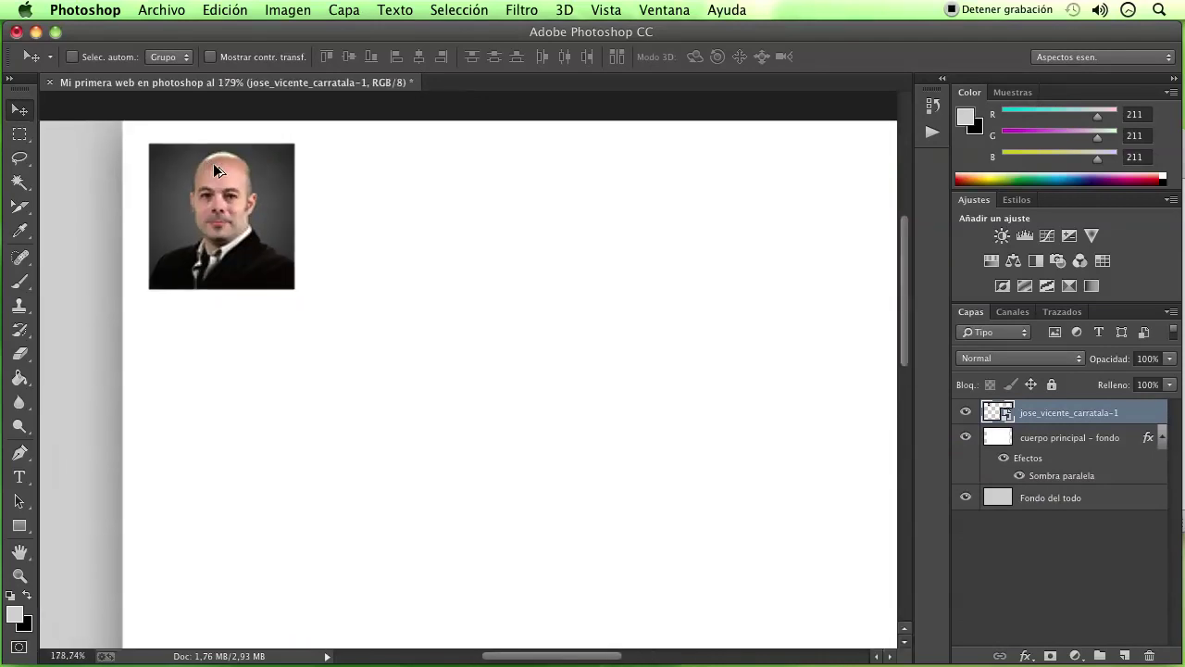
{"action": "scroll", "coordinate": [219, 165], "scroll_direction": "down", "scroll_amount": 2}
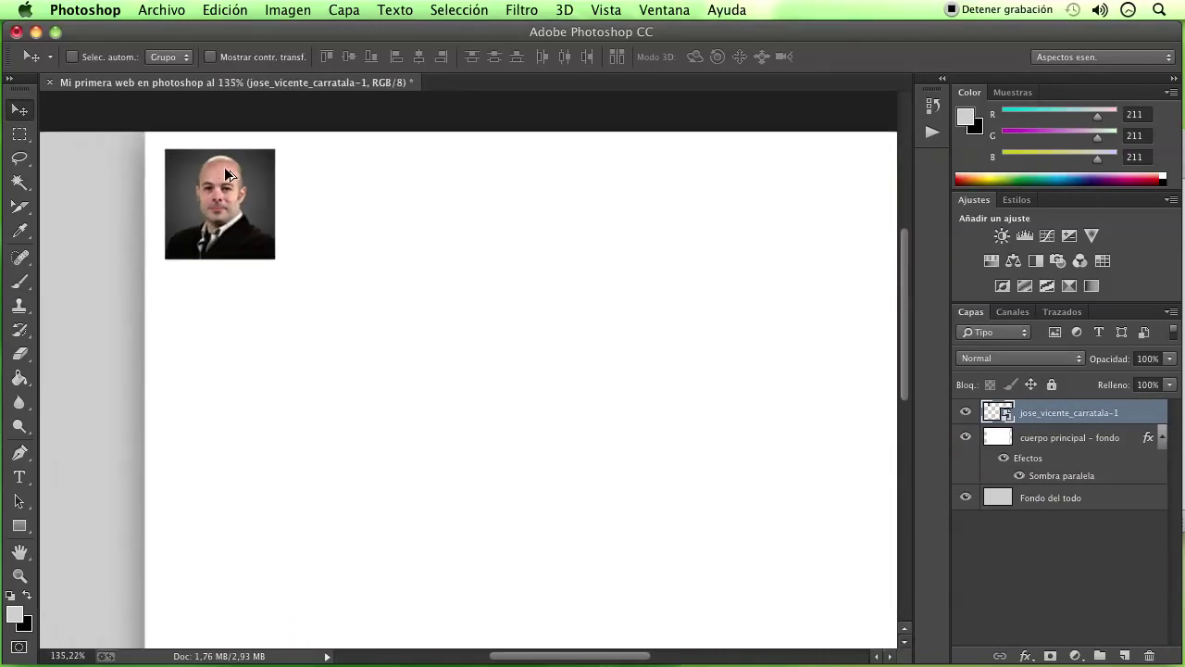
{"action": "left_click", "coordinate": [287, 9]}
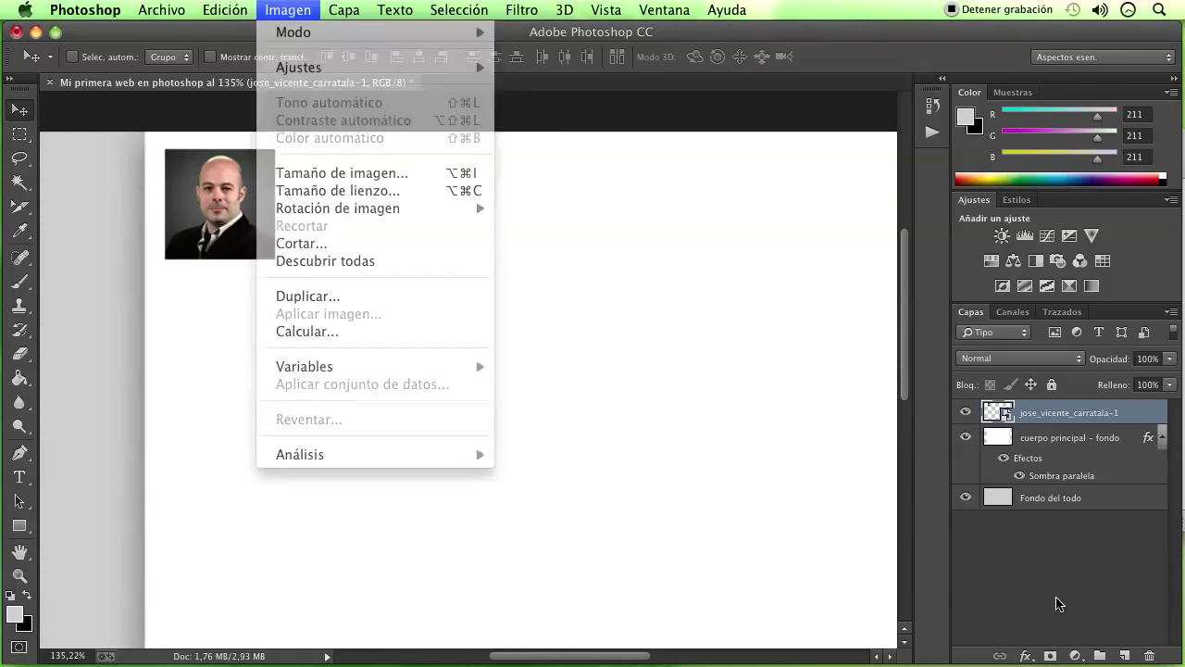
{"action": "left_click", "coordinate": [1075, 655]}
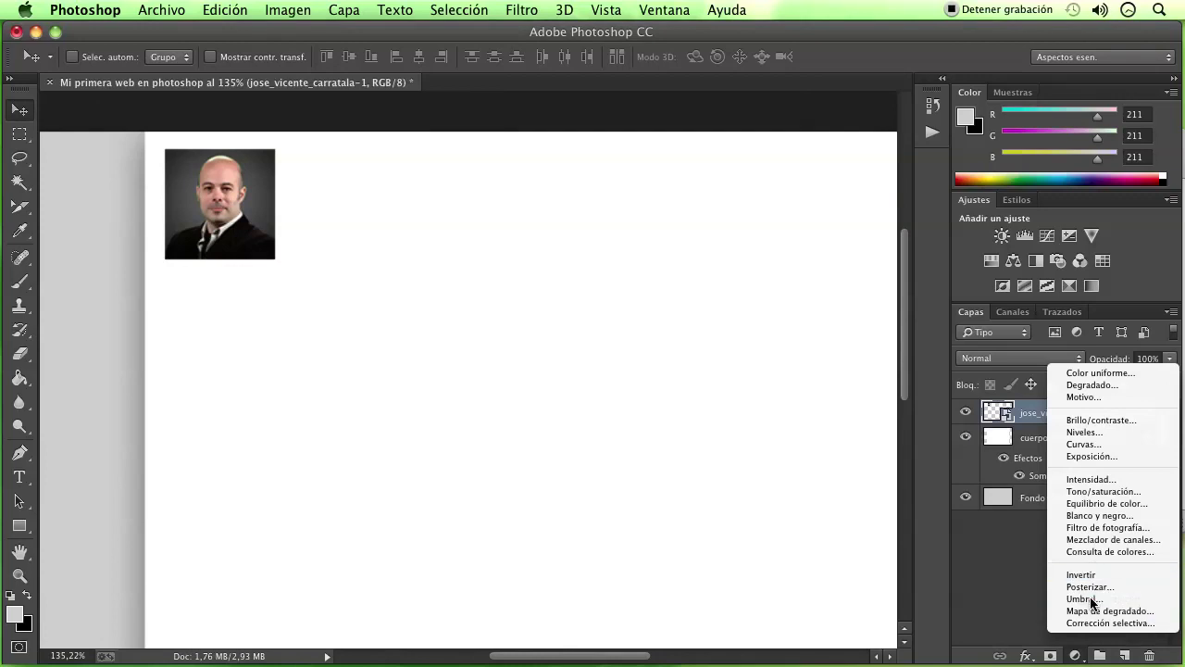
{"action": "left_click", "coordinate": [1091, 598]}
{"action": "left_click_drag", "start_coordinate": [228, 122], "coordinate": [438, 180]}
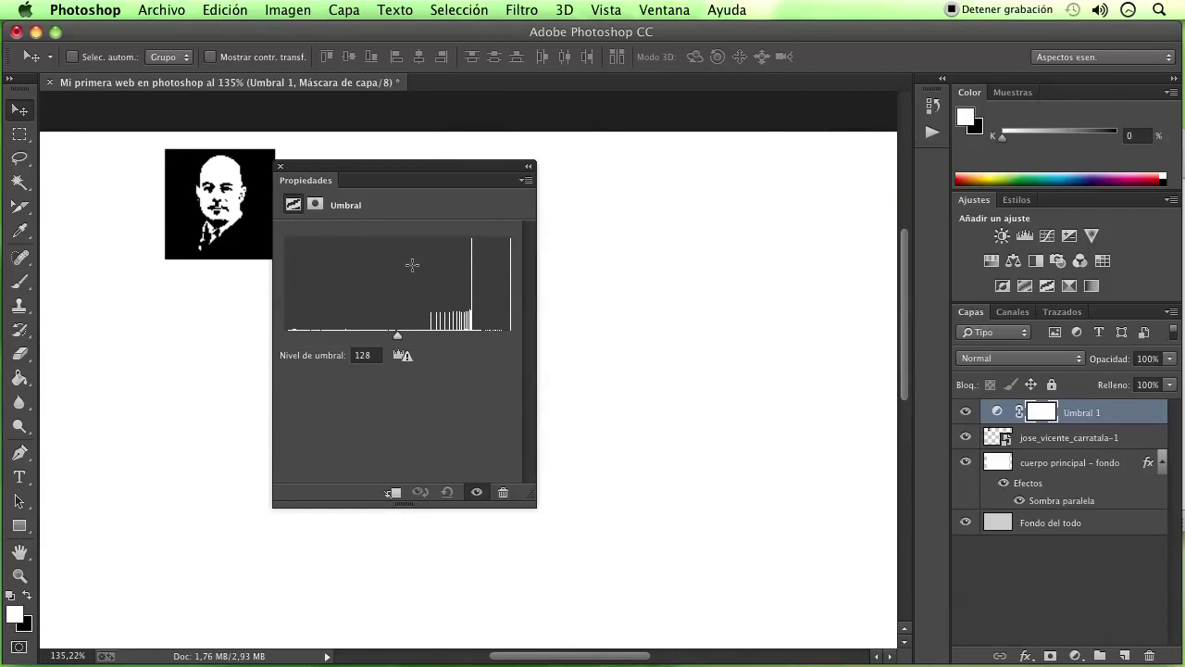
{"action": "left_click", "coordinate": [281, 166]}
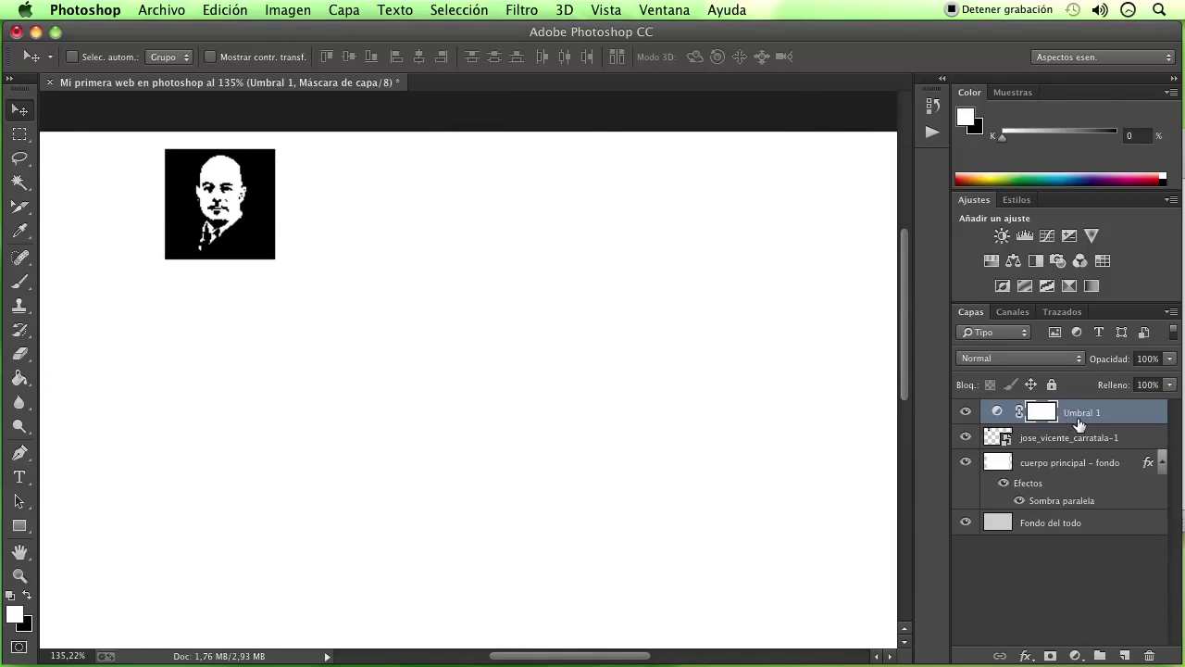
- Delete the Umbral 1 mask, then the Umbral 1 adjustment layer itself
{"action": "left_click", "coordinate": [1148, 656]}
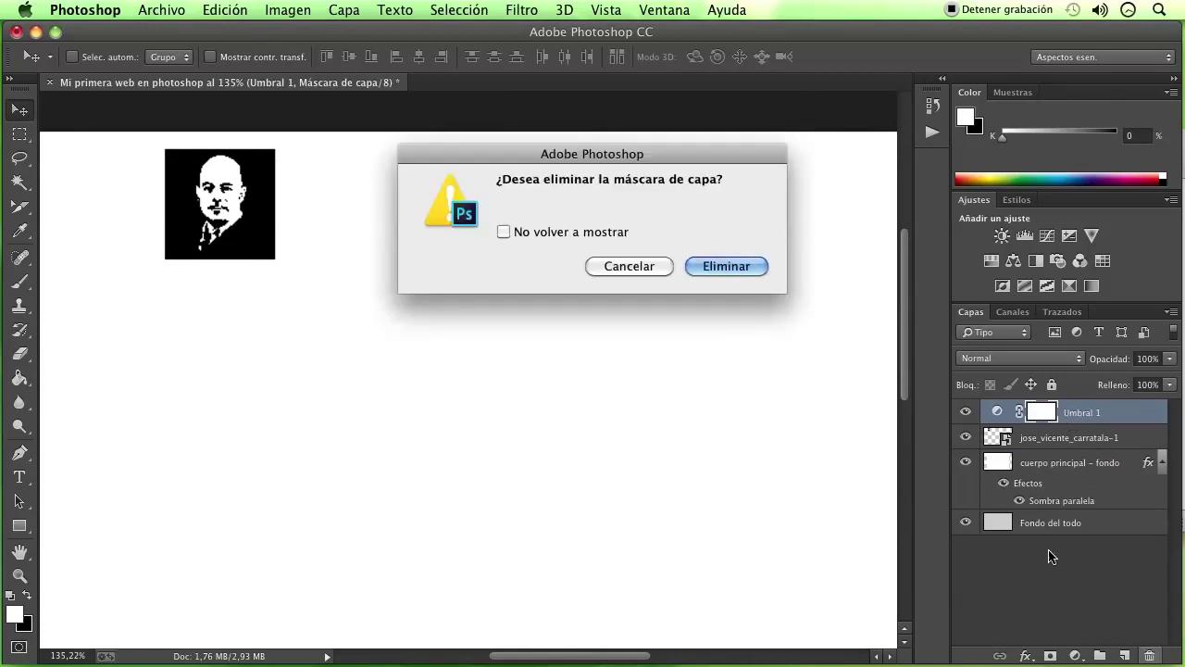
{"action": "left_click", "coordinate": [740, 273]}
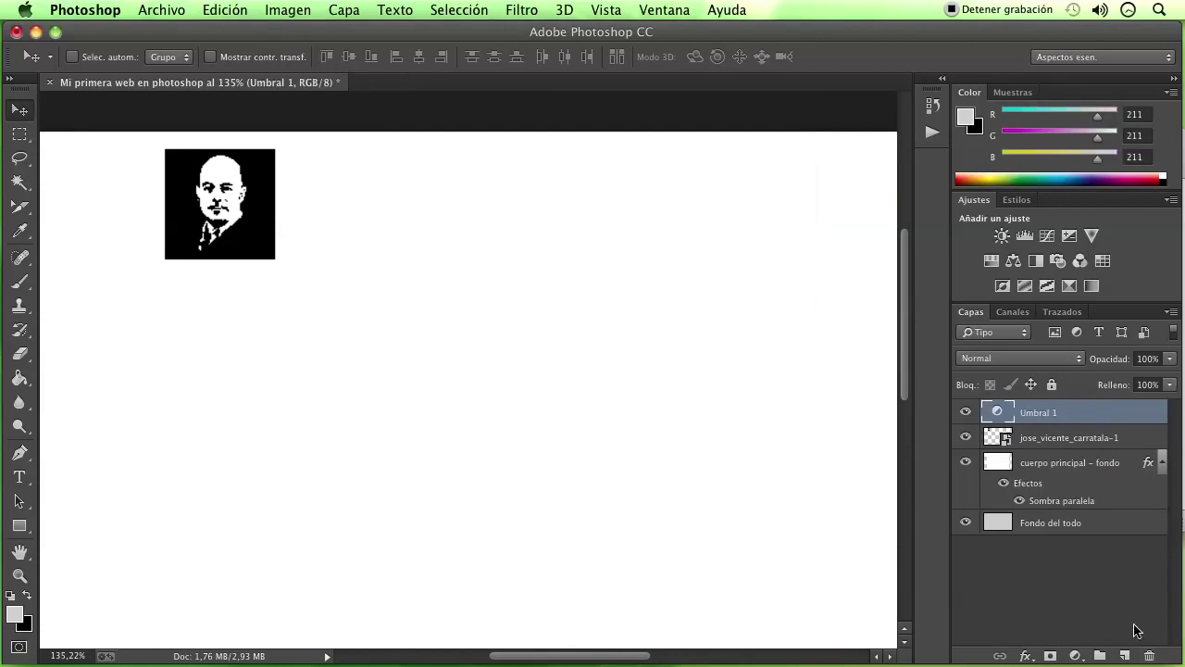
{"action": "left_click", "coordinate": [1148, 656]}
{"action": "left_click", "coordinate": [732, 268]}
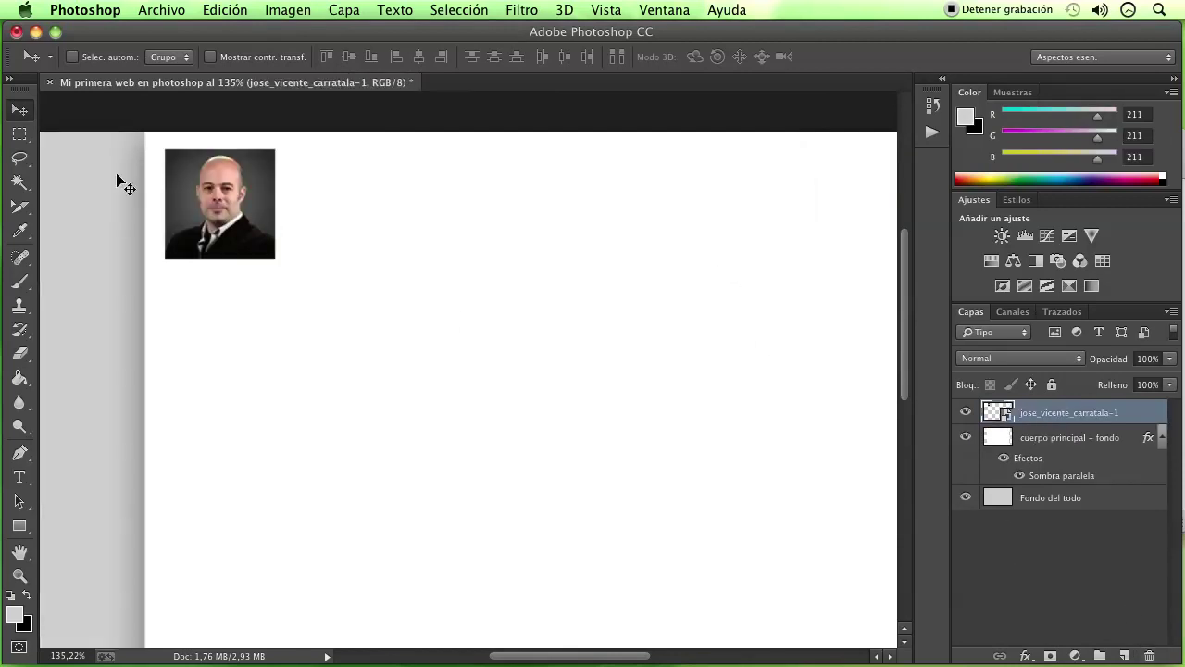
- Select only the portrait by Magic Wand-picking the white area and inverting the selection
{"action": "left_click", "coordinate": [19, 182]}
{"action": "left_click", "coordinate": [351, 259]}
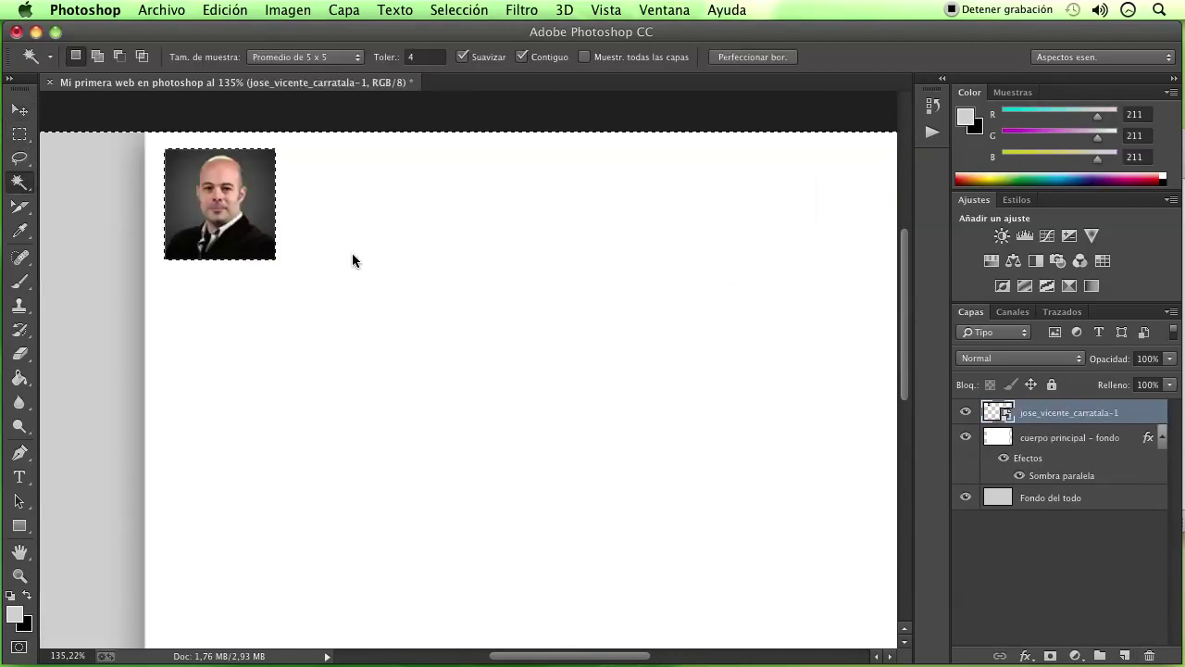
{"action": "left_click", "coordinate": [459, 10]}
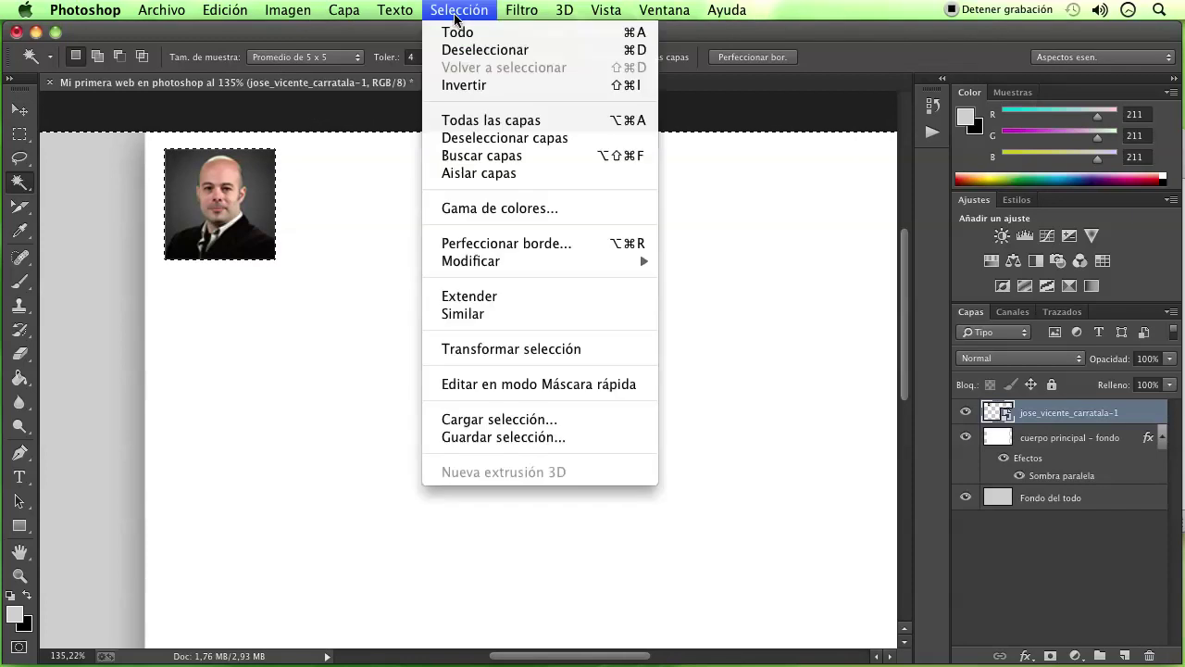
{"action": "left_click", "coordinate": [465, 85]}
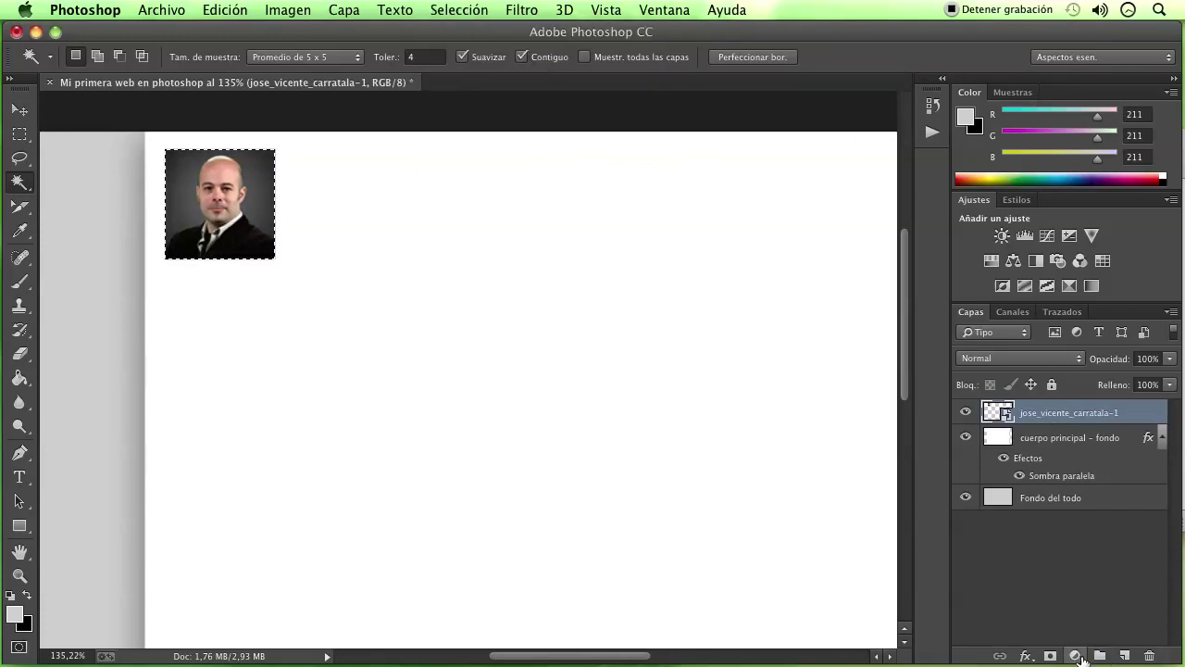
- Add a Threshold adjustment at level 109 to the selected portrait
{"action": "left_click", "coordinate": [1075, 655]}
{"action": "left_click", "coordinate": [1095, 603]}
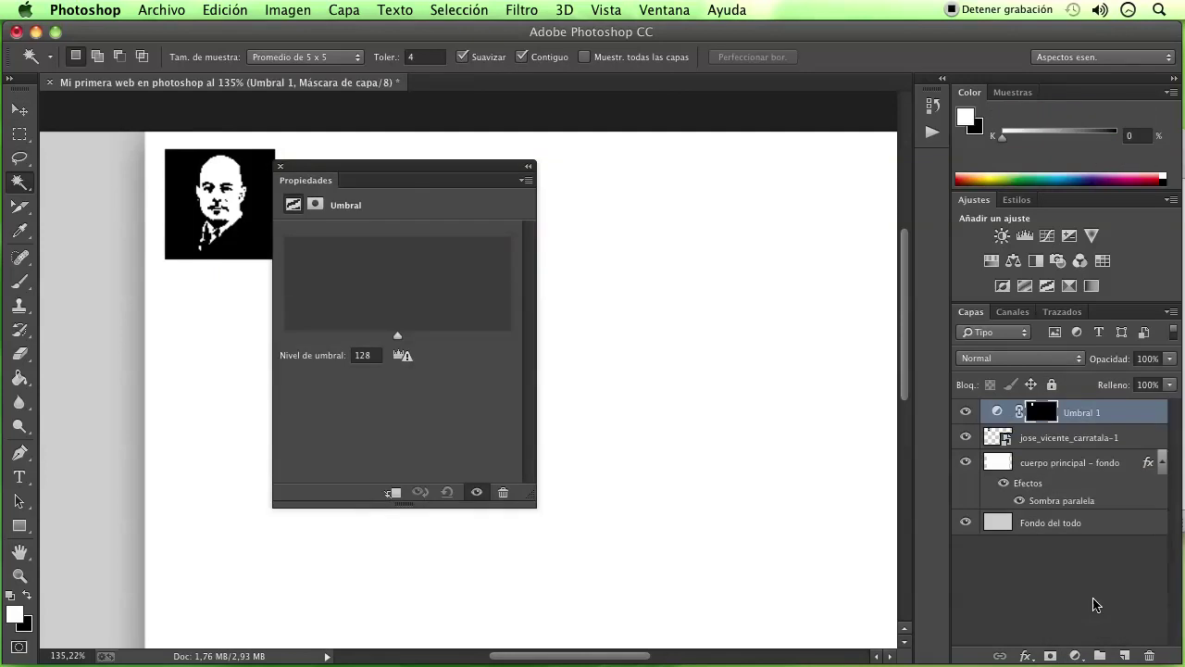
{"action": "left_click_drag", "start_coordinate": [397, 172], "coordinate": [607, 166]}
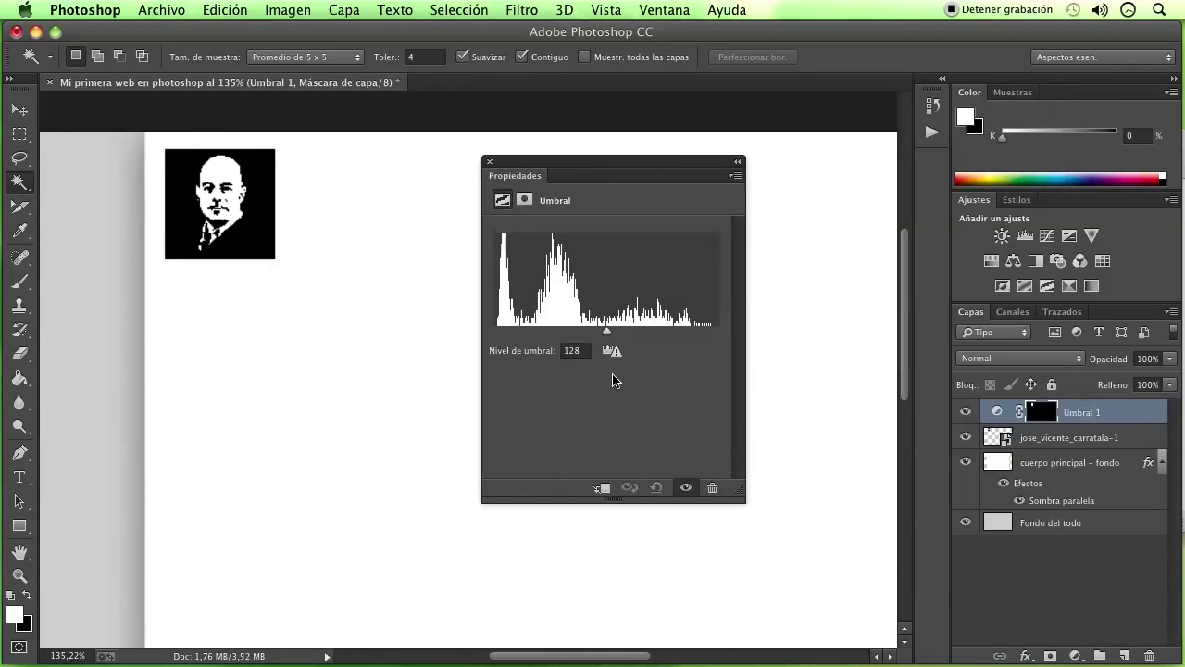
{"action": "mouse_move", "coordinate": [606, 334]}
{"action": "left_mouse_down"}
{"action": "mouse_move", "coordinate": [635, 332]}
{"action": "mouse_move", "coordinate": [575, 335]}
{"action": "mouse_move", "coordinate": [591, 335]}
{"action": "left_mouse_up"}
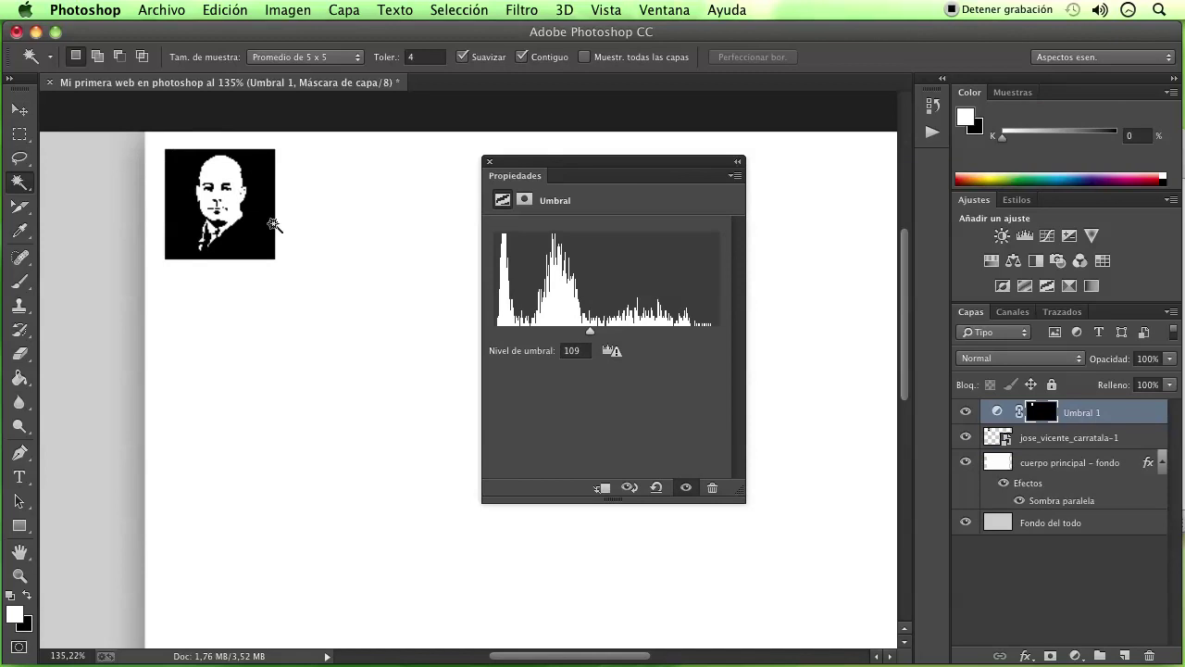
{"action": "left_click", "coordinate": [490, 162]}
{"action": "scroll", "coordinate": [296, 324], "scroll_direction": "down", "scroll_amount": 2}
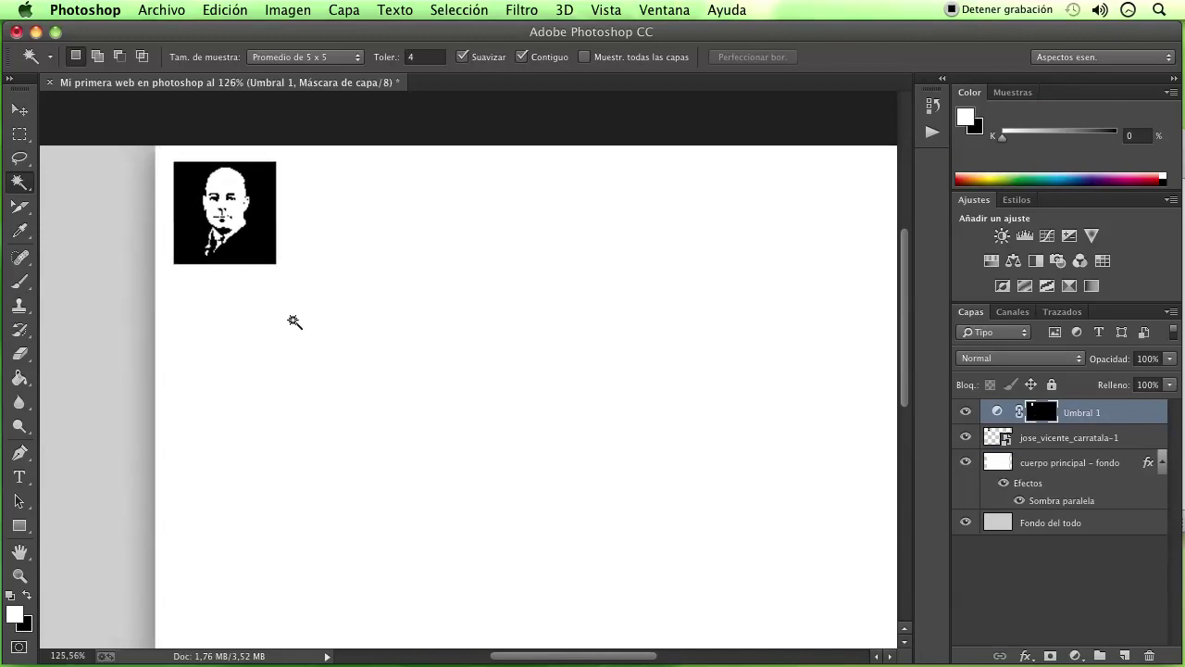
- Create a new layer group and name it 'cabecera'
{"action": "left_click", "coordinate": [1035, 588]}
{"action": "left_click", "coordinate": [1100, 655]}
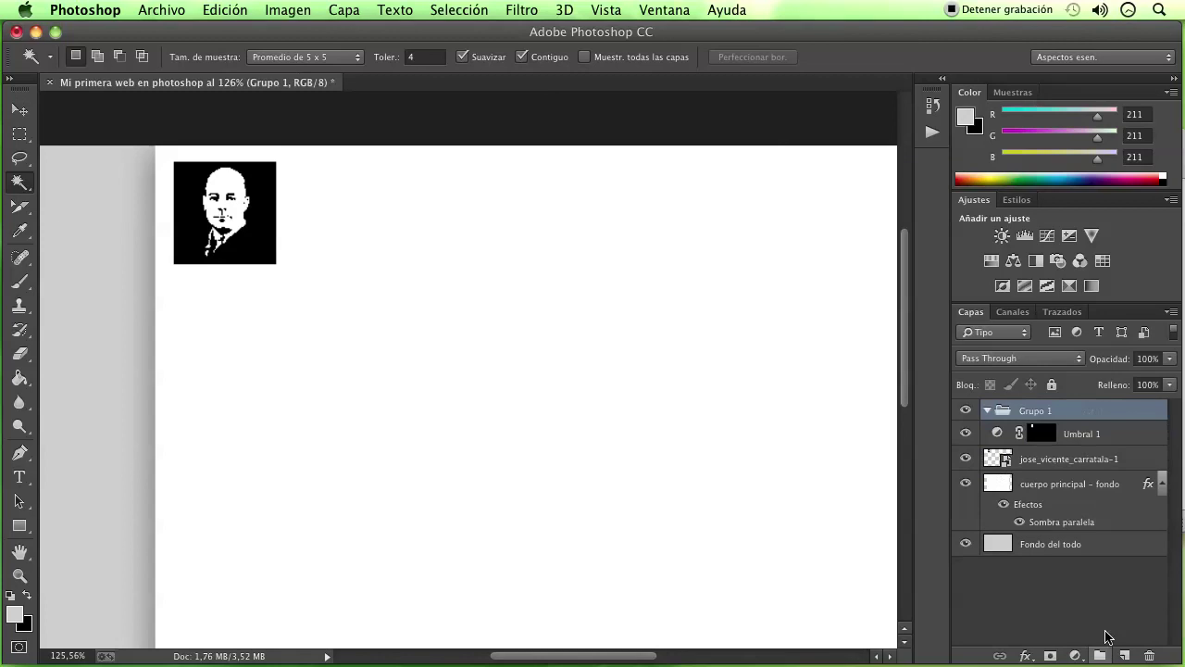
{"action": "double_click", "coordinate": [1038, 410]}
{"action": "type", "text": "c"}
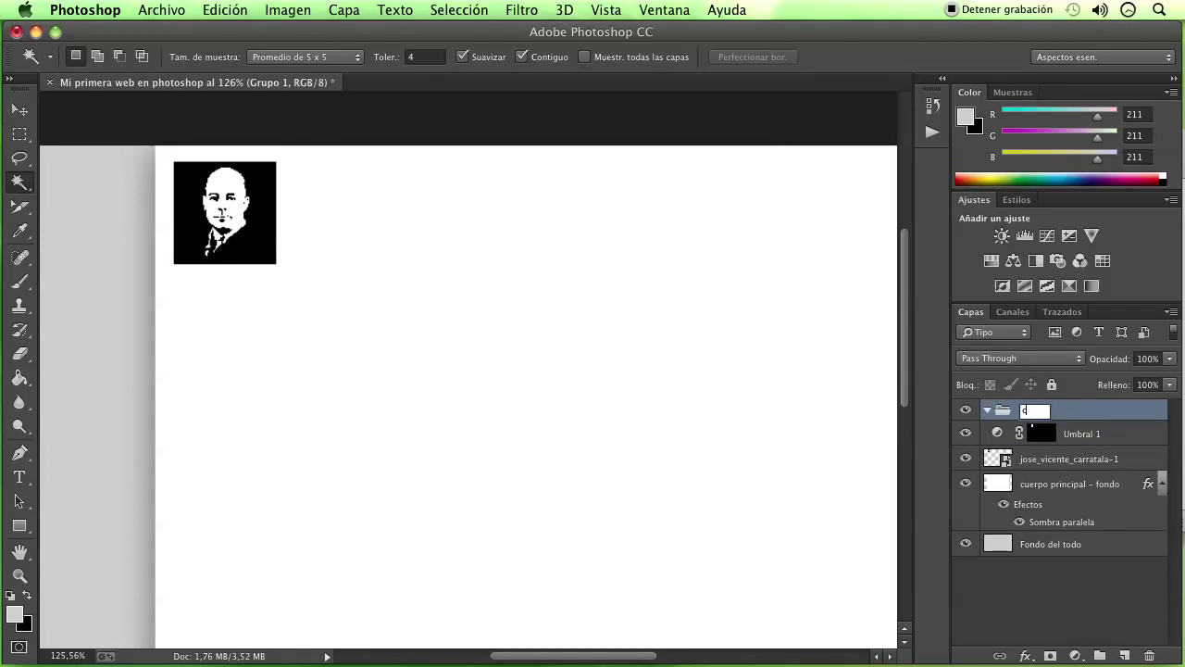
{"action": "type", "text": "abecer"}
{"action": "key", "text": "Return"}
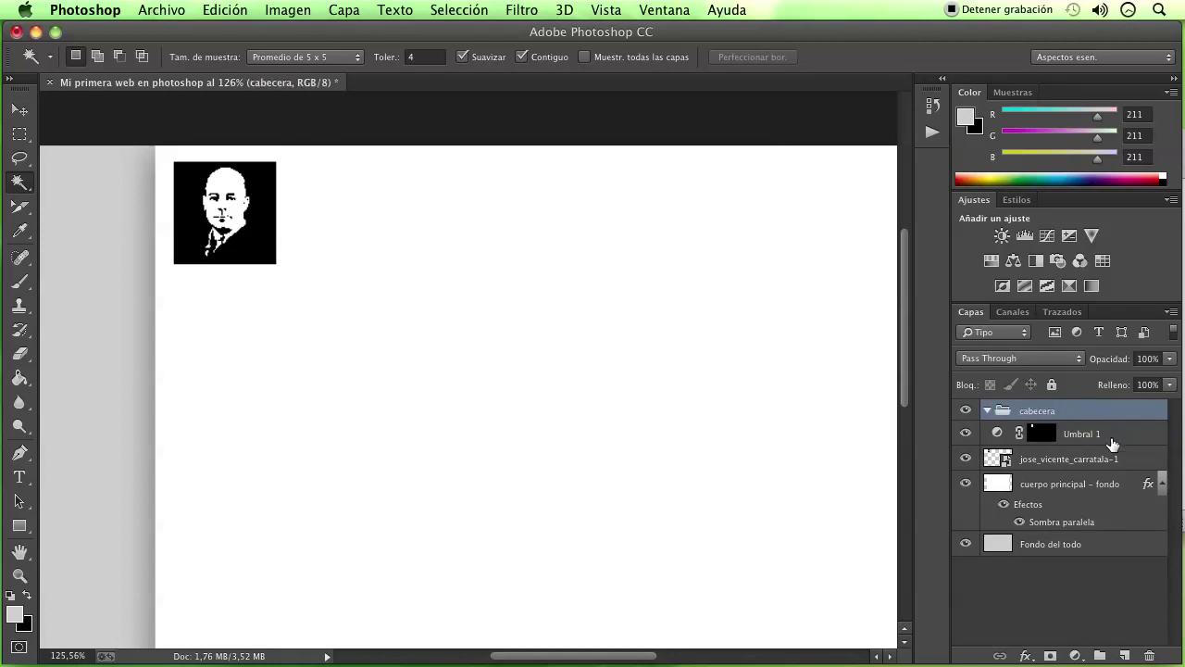
- Move the Umbral 1 threshold layer and the portrait photo layer into cabecera
{"action": "left_click", "coordinate": [1102, 433]}
{"action": "left_click", "coordinate": [1093, 458], "text": "shift"}
{"action": "left_click_drag", "start_coordinate": [1071, 447], "coordinate": [1057, 408]}
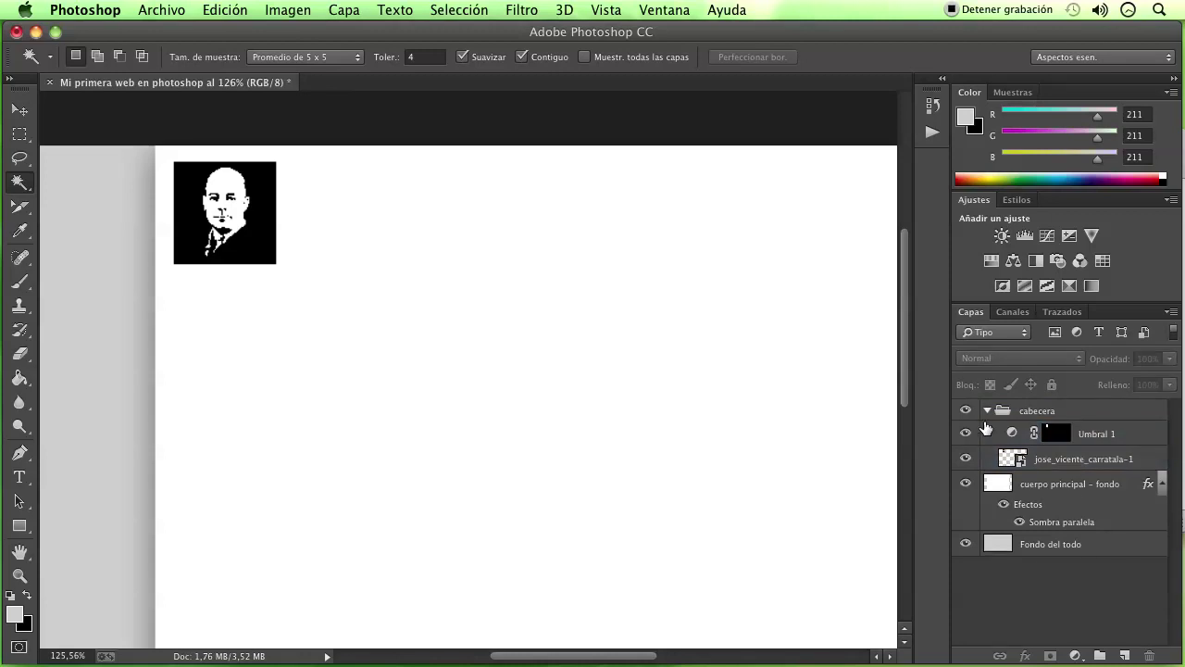
{"action": "left_click", "coordinate": [1069, 463]}
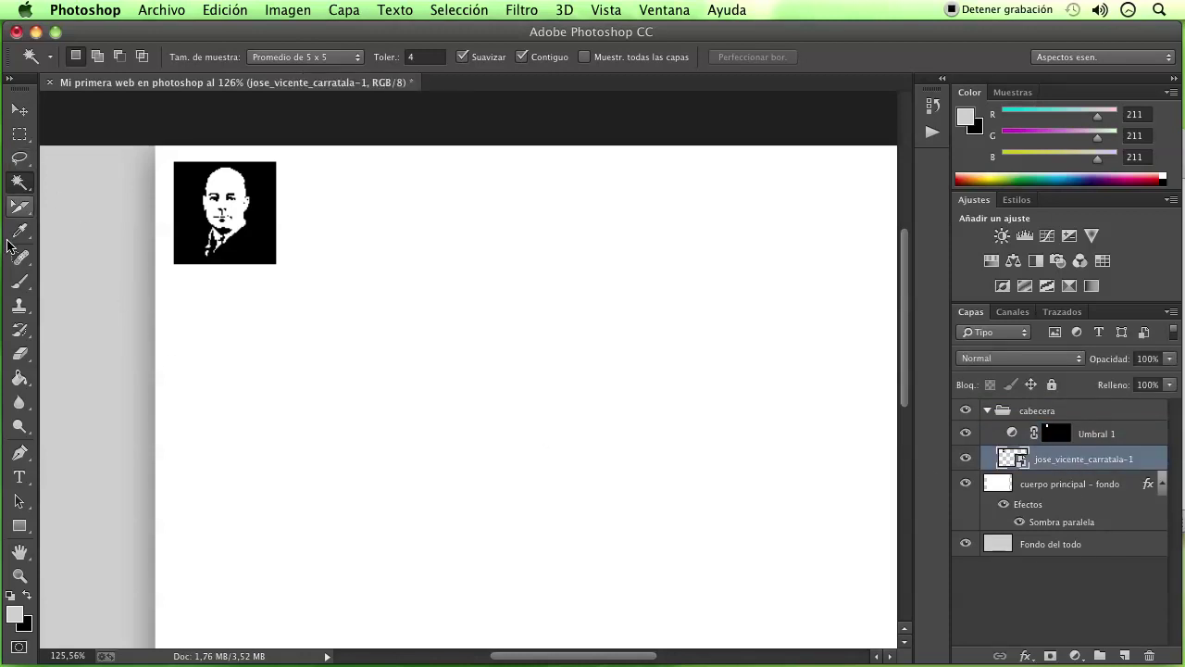
- Type the author's name beside the portrait at 36 pt and move it closer to the photo
{"action": "left_click", "coordinate": [19, 474]}
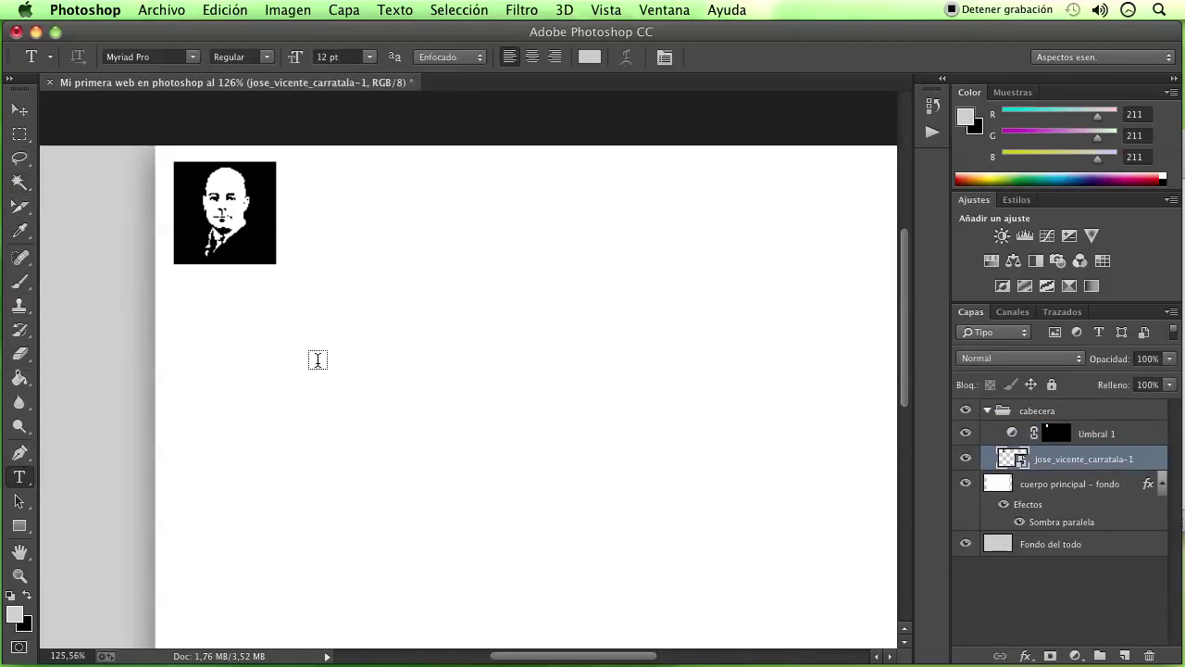
{"action": "left_click", "coordinate": [339, 210]}
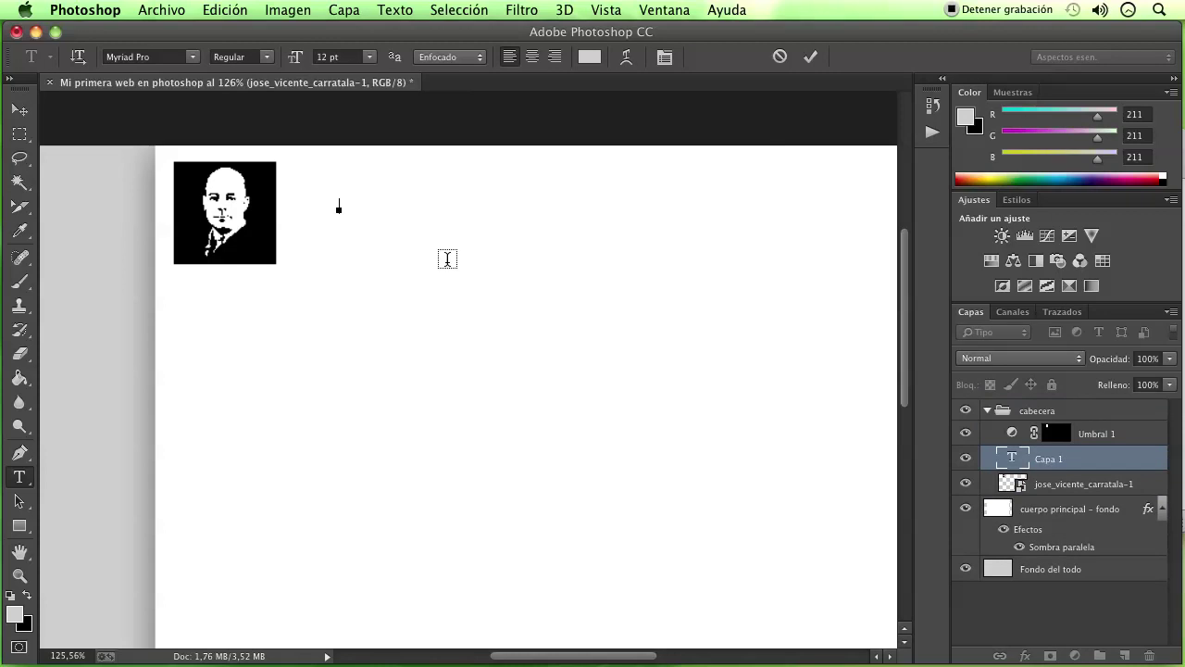
{"action": "type", "text": "M"}
{"action": "type", "text": " Carratala"}
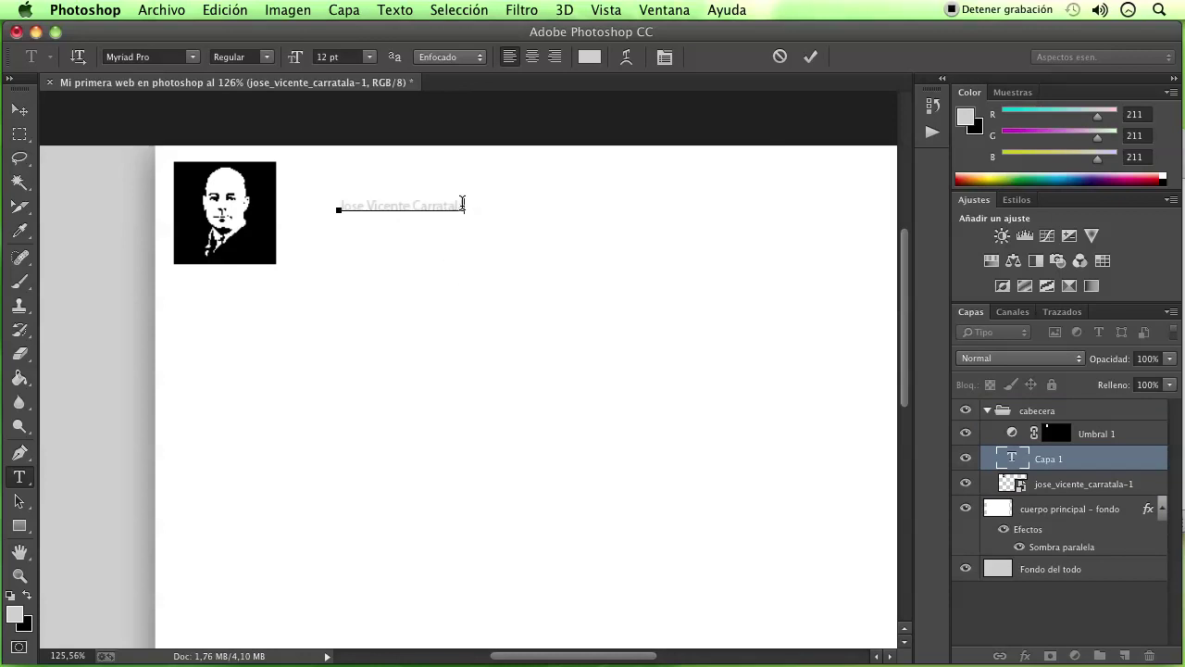
{"action": "left_click_drag", "start_coordinate": [463, 204], "coordinate": [320, 199]}
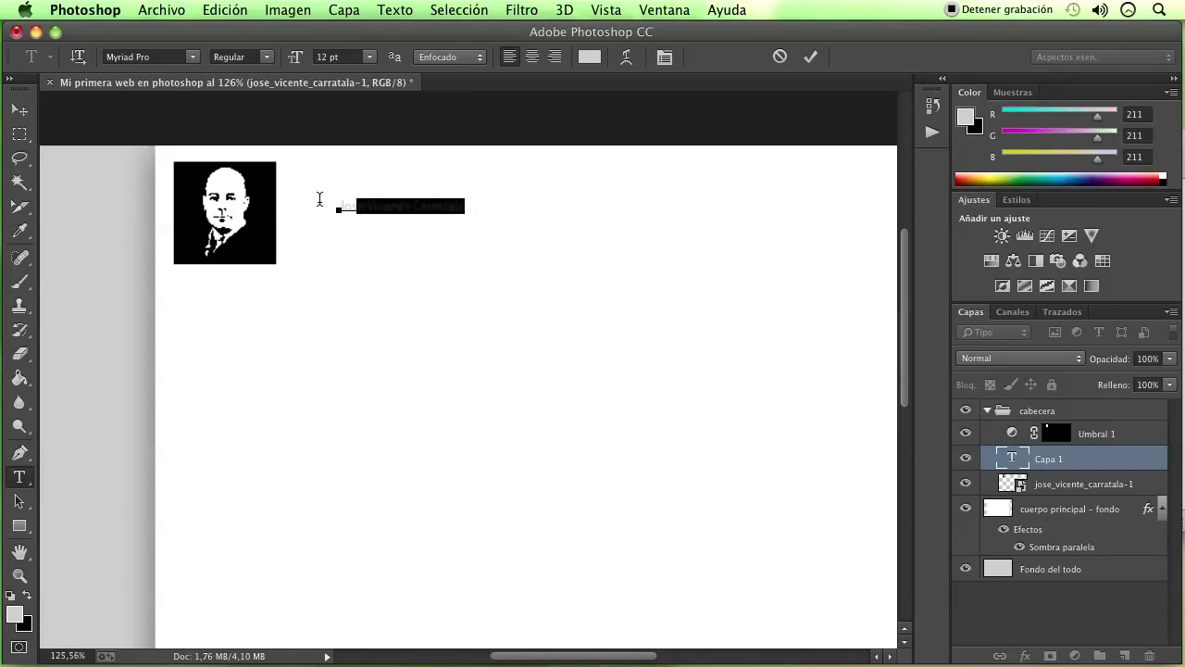
{"action": "left_click", "coordinate": [368, 56]}
{"action": "left_click", "coordinate": [343, 211]}
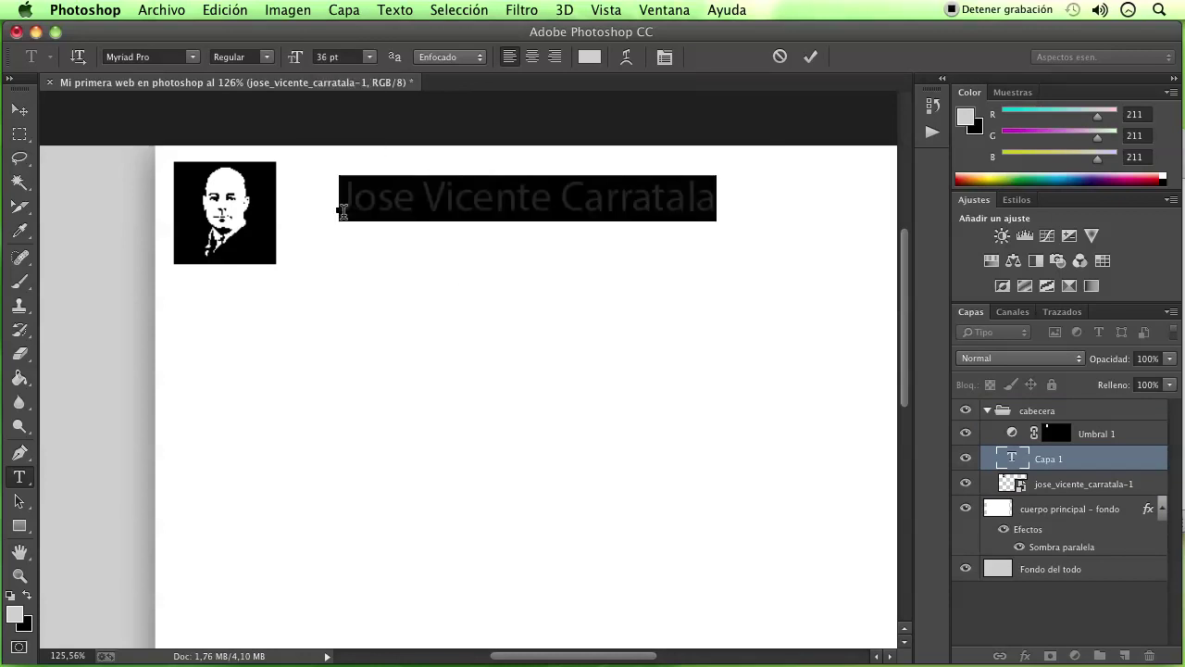
{"action": "left_click", "coordinate": [19, 109]}
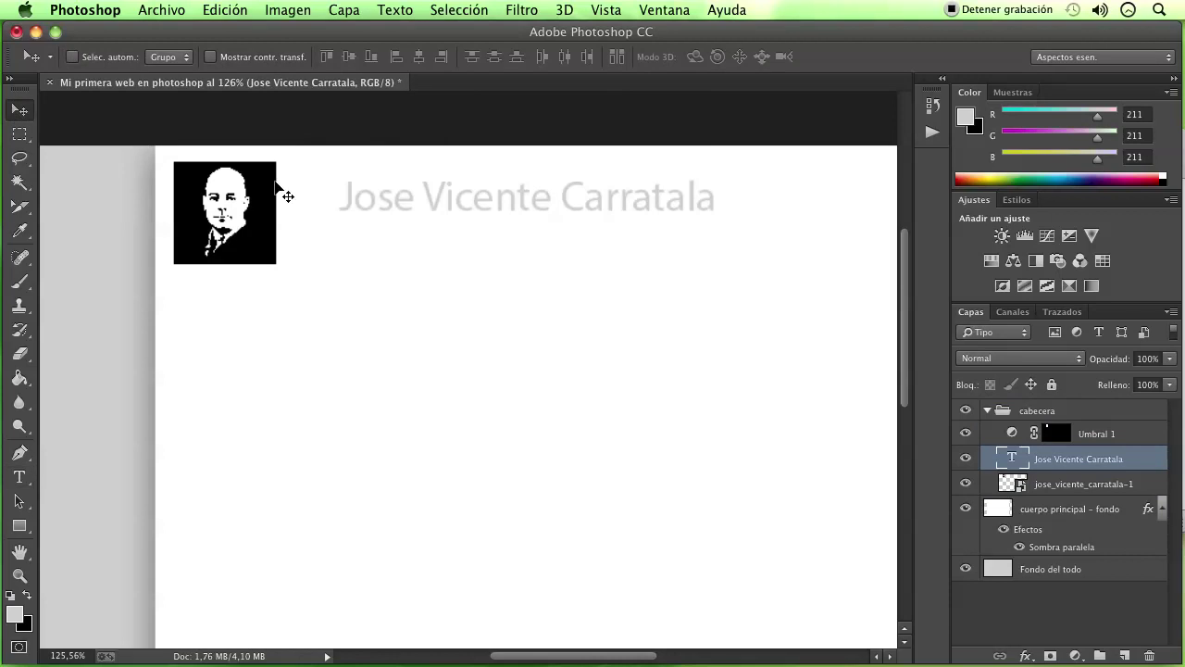
{"action": "left_click_drag", "start_coordinate": [471, 210], "coordinate": [429, 211]}
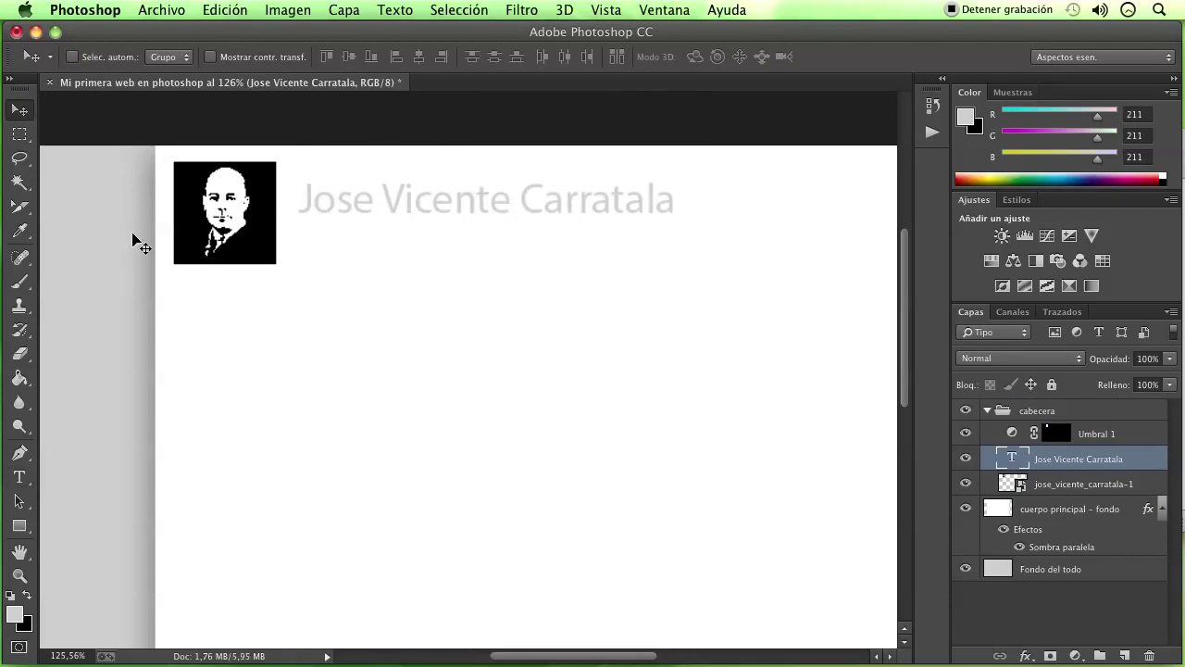
- Colour the name text black (000000) and nudge it slightly left
{"action": "left_click", "coordinate": [18, 477]}
{"action": "left_click_drag", "start_coordinate": [666, 204], "coordinate": [279, 206]}
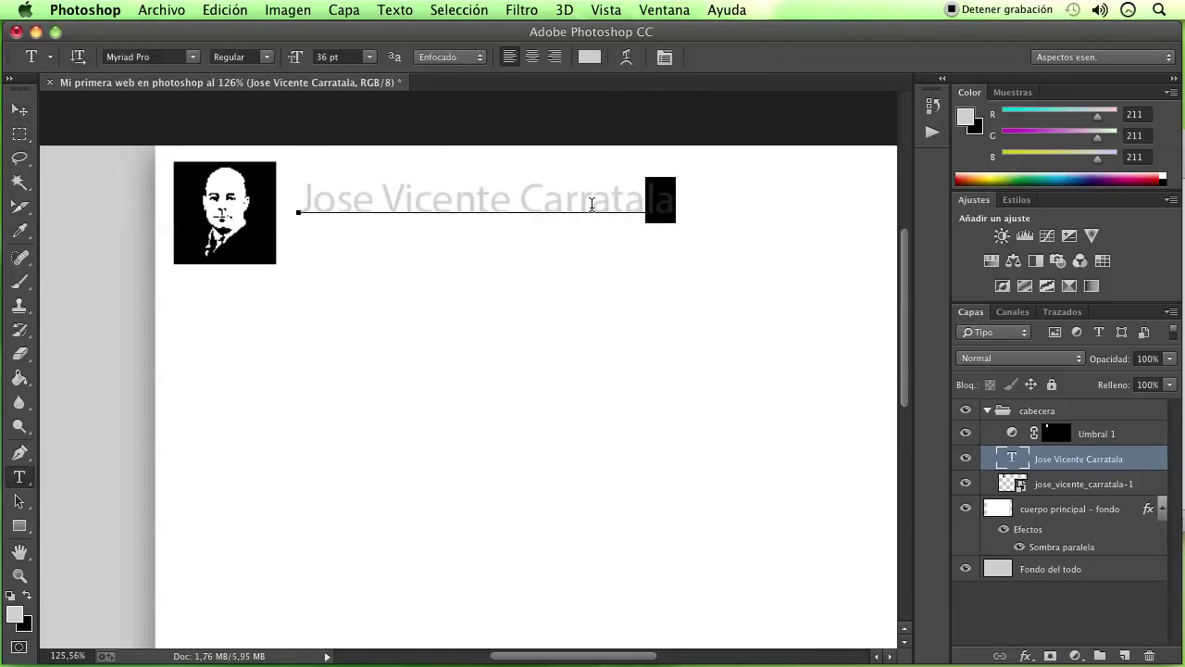
{"action": "left_click", "coordinate": [590, 57]}
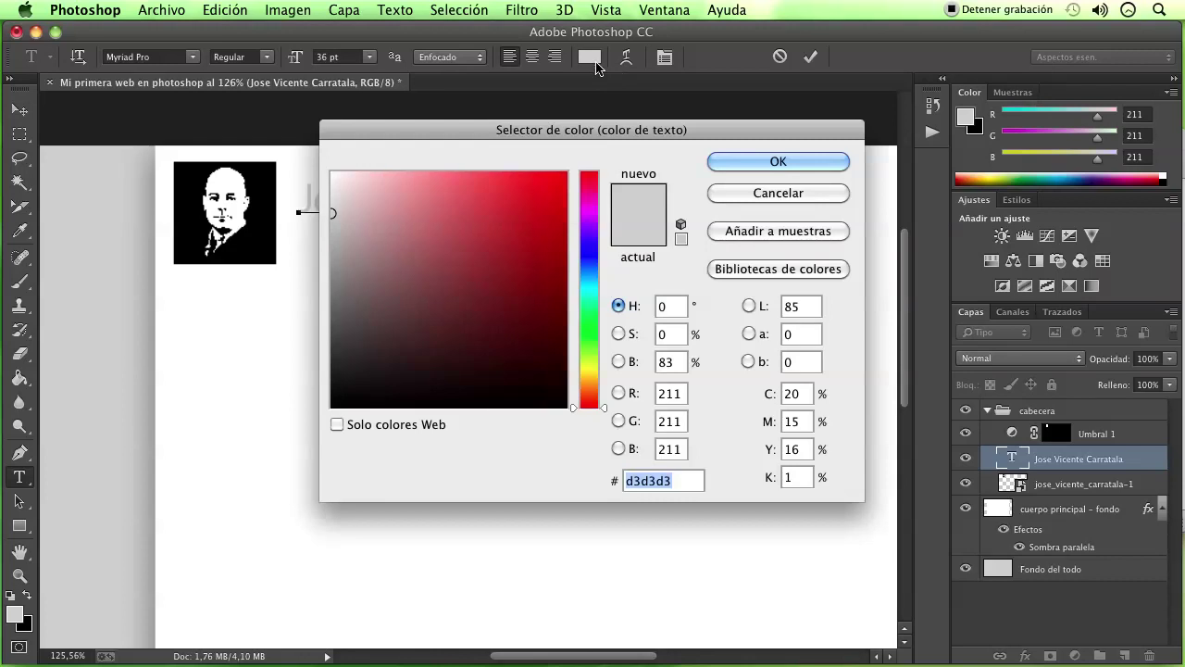
{"action": "left_click_drag", "start_coordinate": [445, 333], "coordinate": [299, 485]}
{"action": "left_click", "coordinate": [760, 162]}
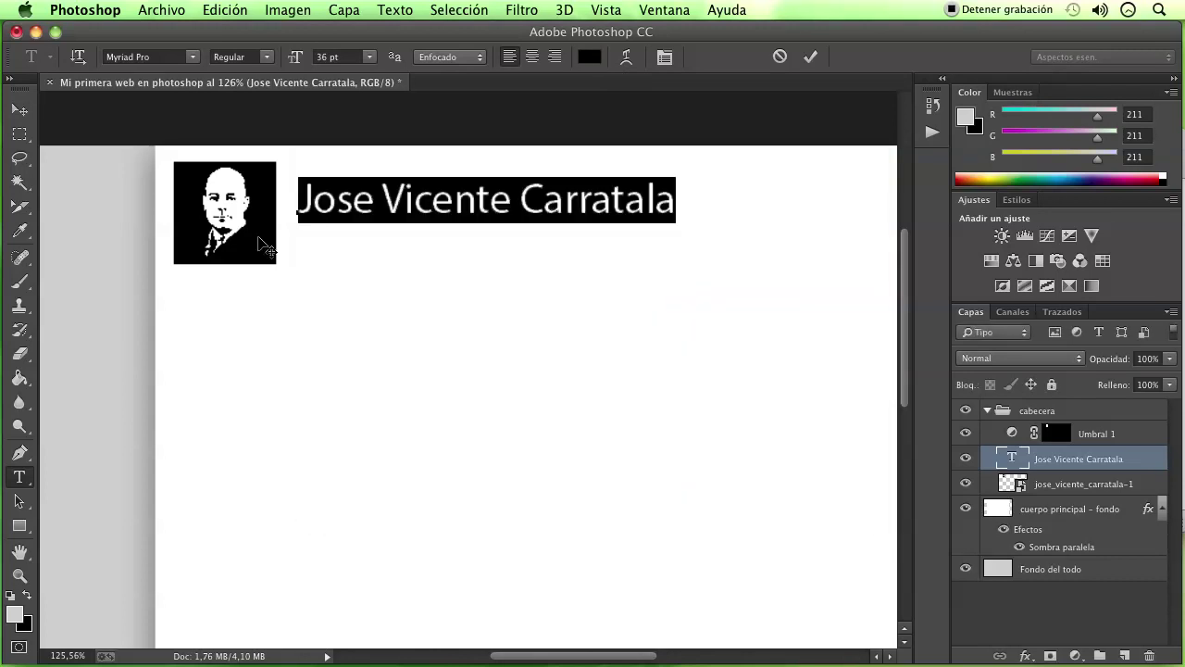
{"action": "left_click", "coordinate": [19, 108]}
{"action": "left_click_drag", "start_coordinate": [396, 232], "coordinate": [392, 231]}
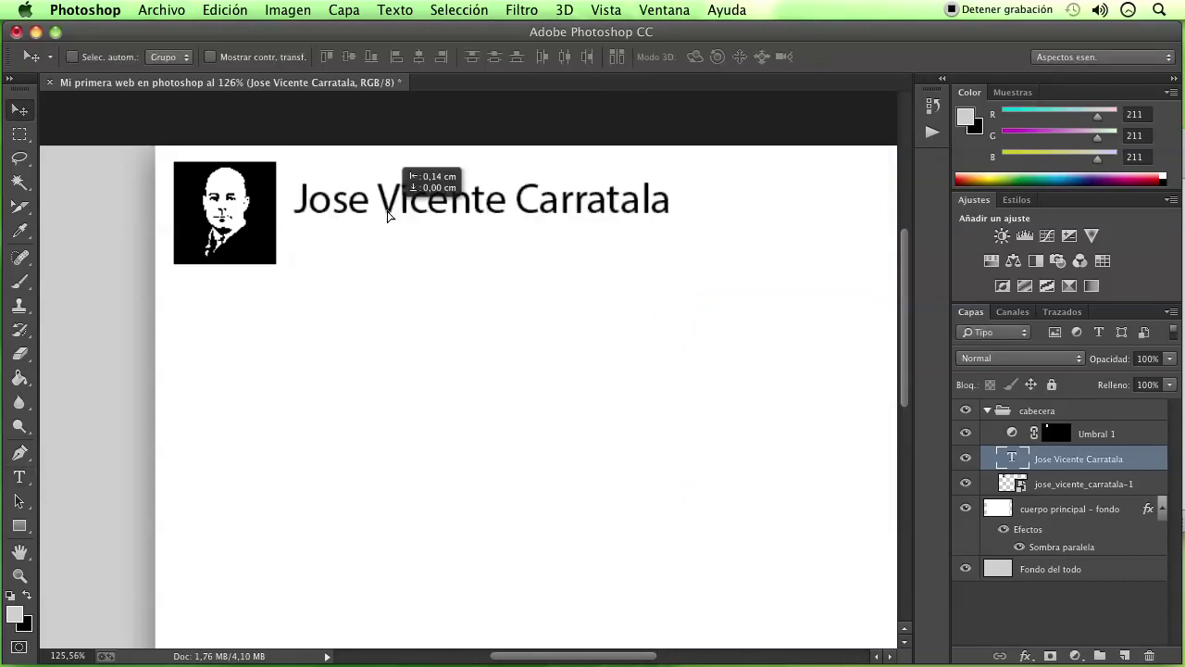
- Type the subtitle 'formador, programador y diseñador' below the name
{"action": "left_click", "coordinate": [18, 477]}
{"action": "left_click", "coordinate": [357, 295]}
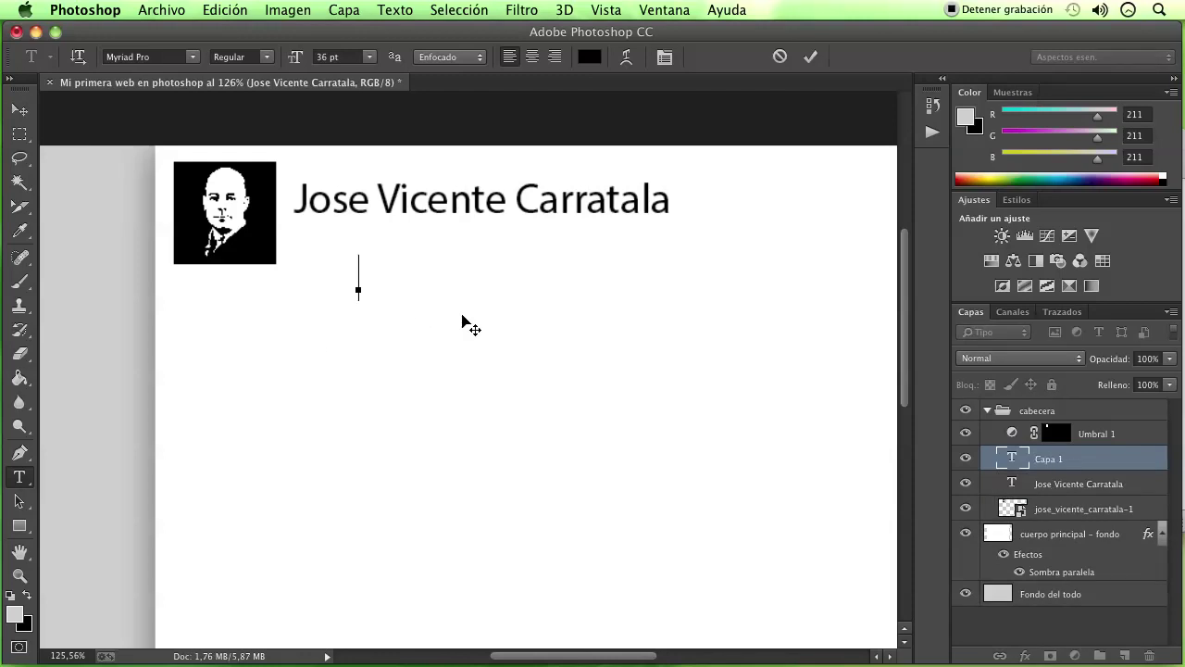
{"action": "type", "text": "fo"}
{"action": "type", "text": "rmad"}
{"action": "key", "text": "BackSpace"}
{"action": "type", "text": "ador, "}
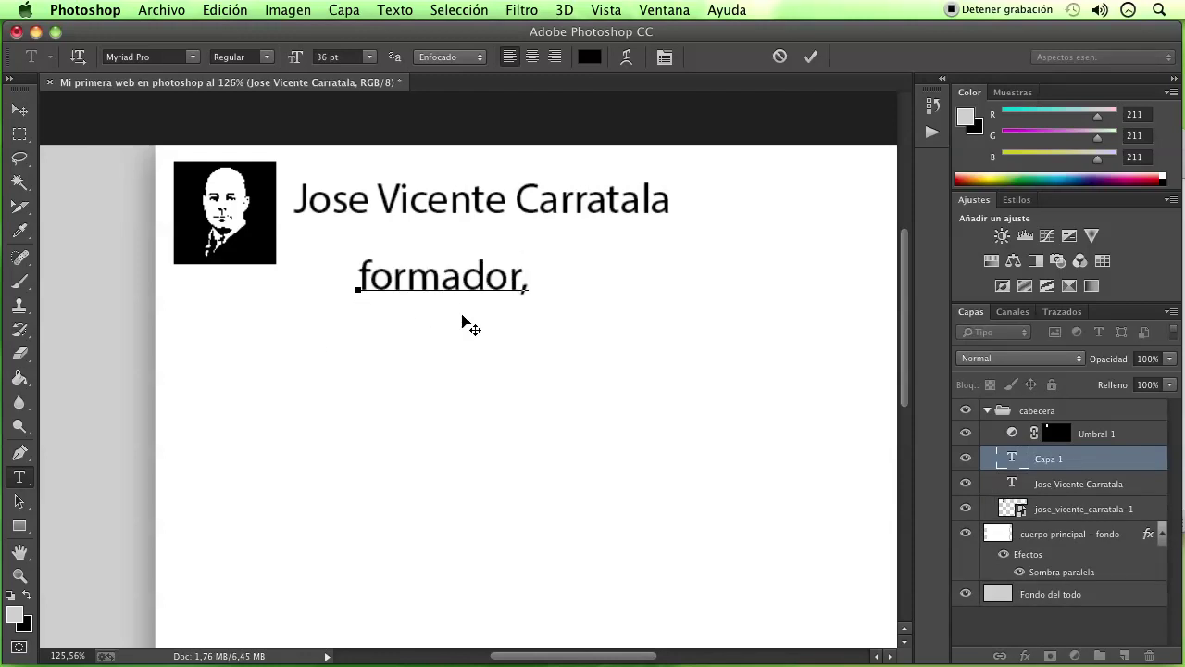
{"action": "type", "text": " programador y "}
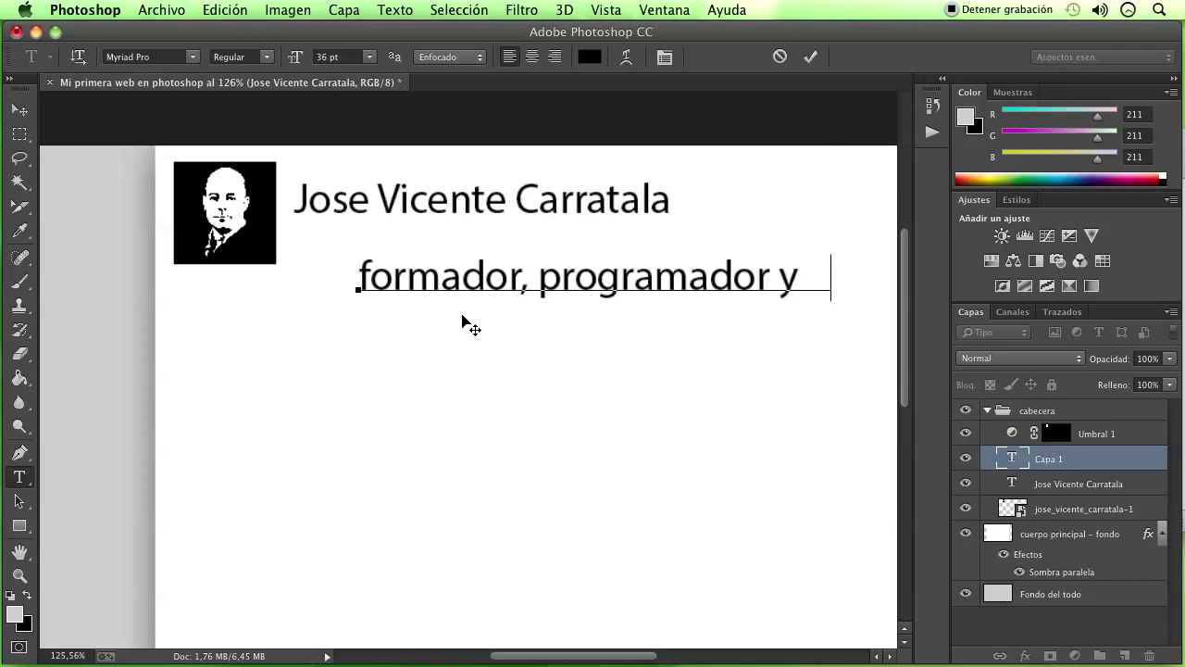
{"action": "type", "text": "diseñ"}
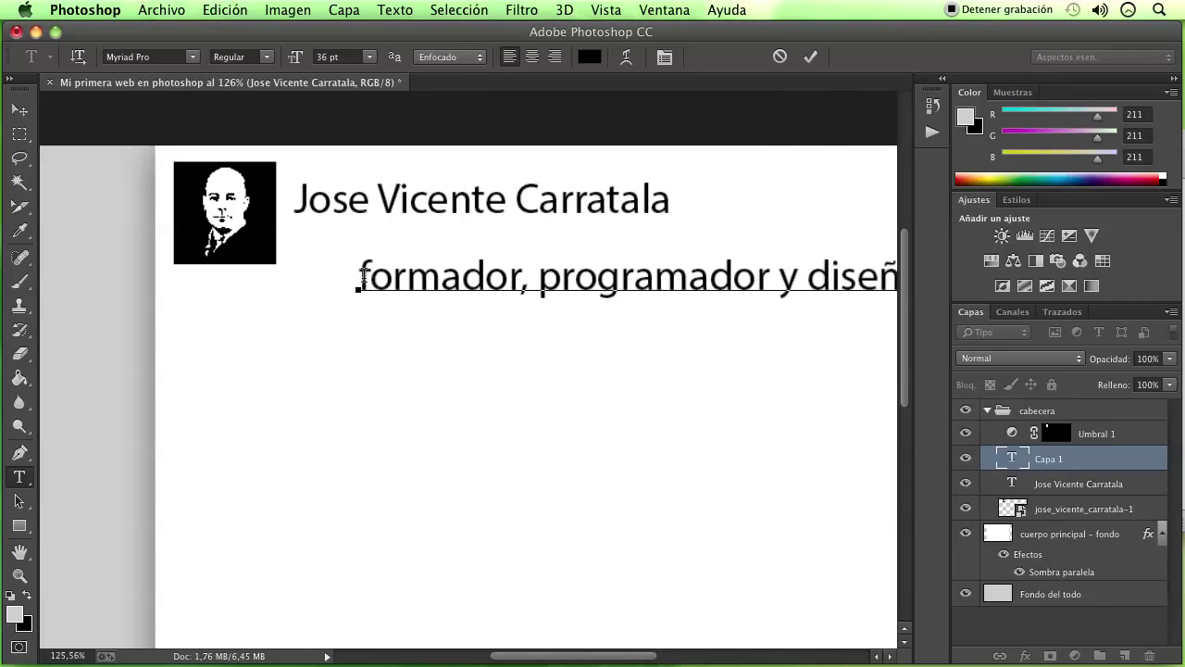
- Make the subtitle grey 9e9e9e at 14 pt and place it just under the name
{"action": "key", "text": "super+a"}
{"action": "scroll", "coordinate": [463, 371], "scroll_direction": "right", "scroll_amount": 5}
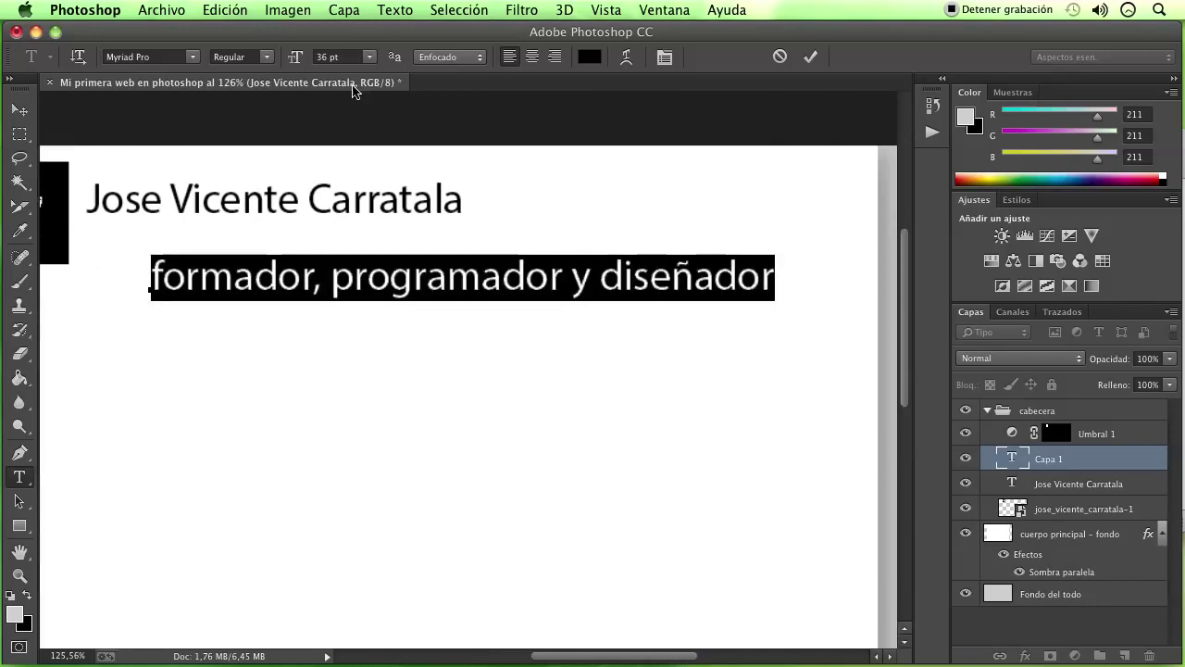
{"action": "left_click", "coordinate": [589, 56]}
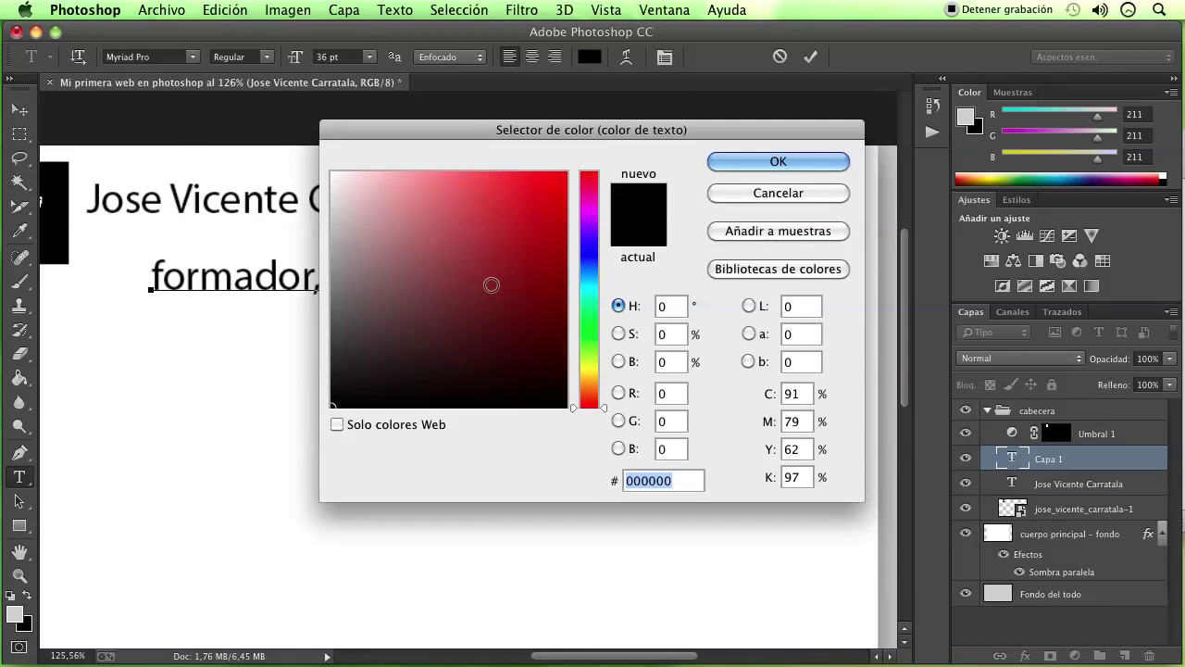
{"action": "left_click", "coordinate": [307, 257]}
{"action": "left_click", "coordinate": [778, 161]}
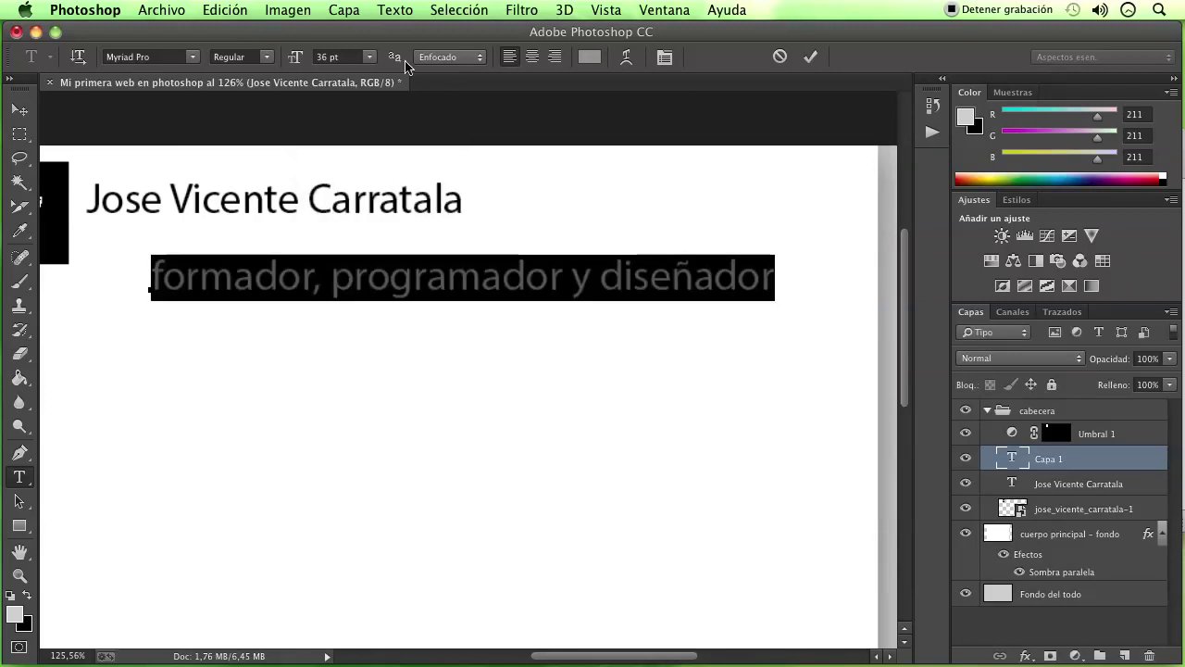
{"action": "left_click", "coordinate": [369, 56]}
{"action": "left_click", "coordinate": [347, 166]}
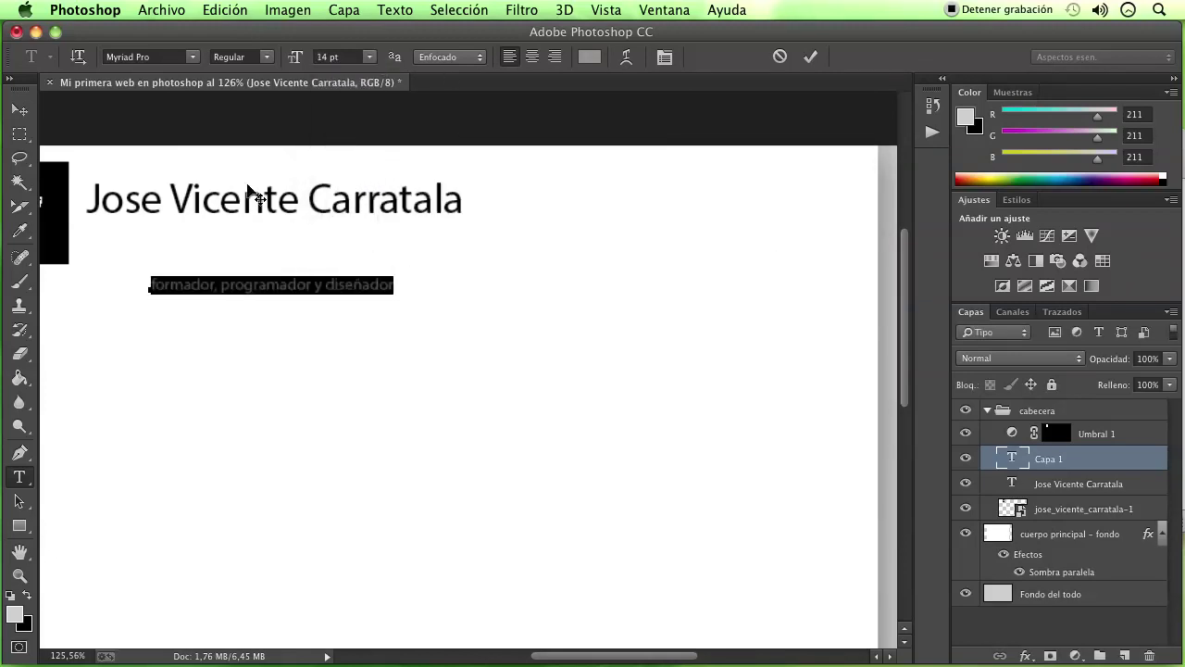
{"action": "left_click", "coordinate": [18, 112]}
{"action": "left_click_drag", "start_coordinate": [198, 286], "coordinate": [137, 234]}
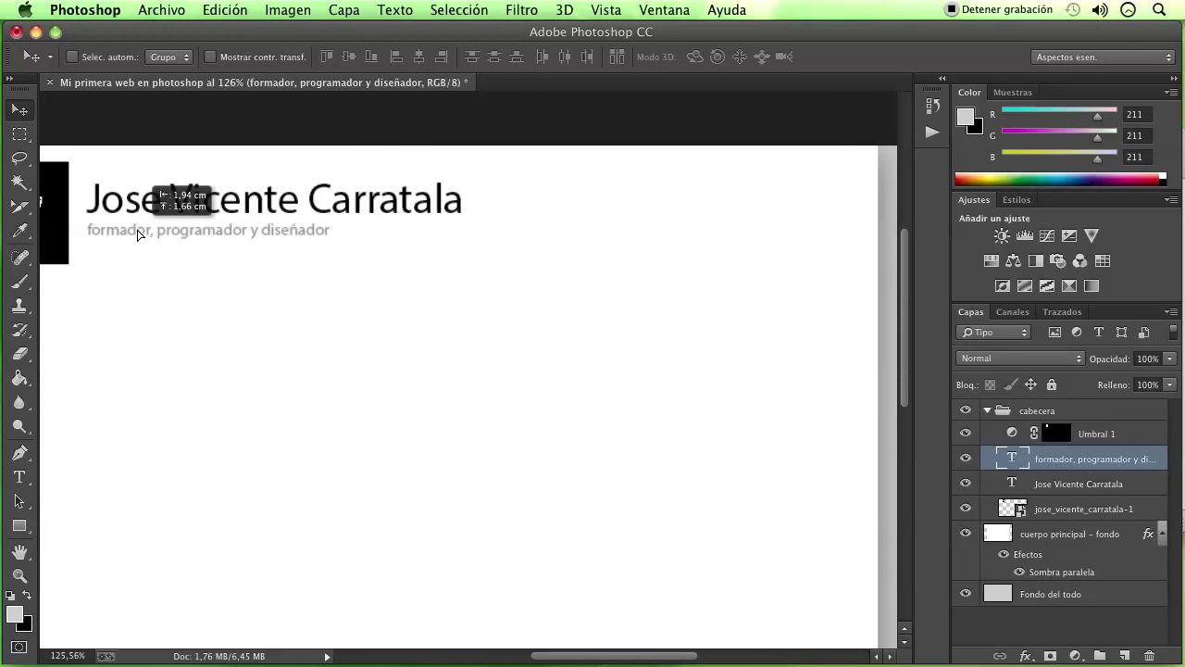
- Collapse the cabecera group, and add then delete a stray empty layer
{"action": "scroll", "coordinate": [477, 295], "scroll_direction": "down", "scroll_amount": 5}
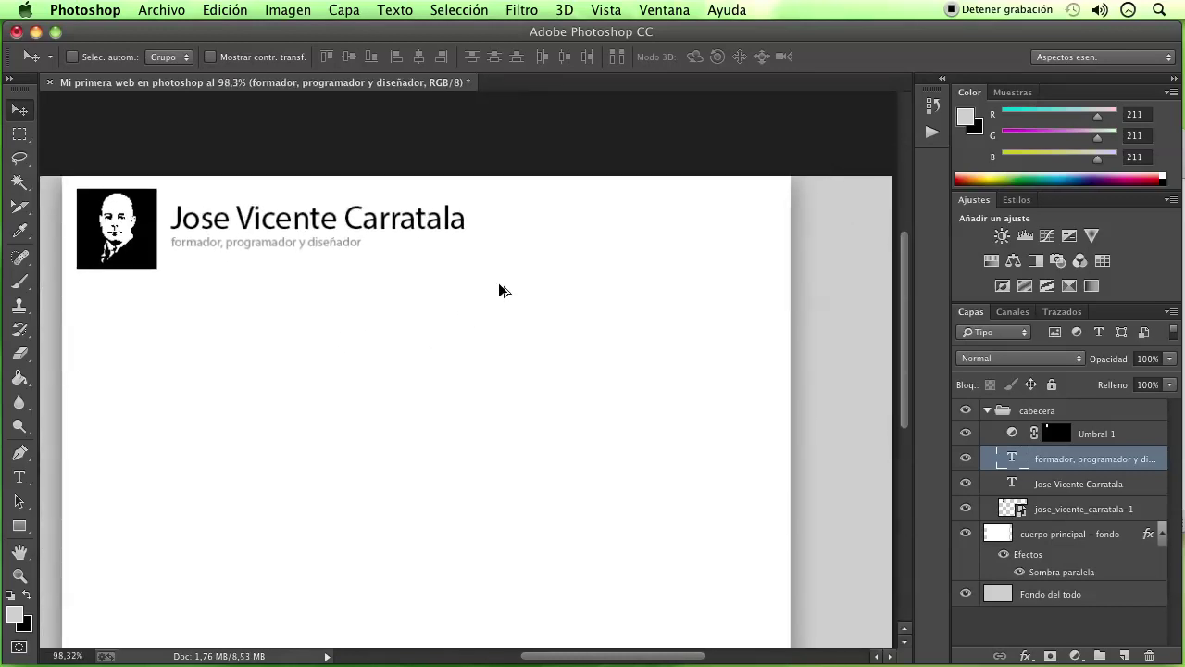
{"action": "scroll", "coordinate": [519, 283], "scroll_direction": "down", "scroll_amount": 1}
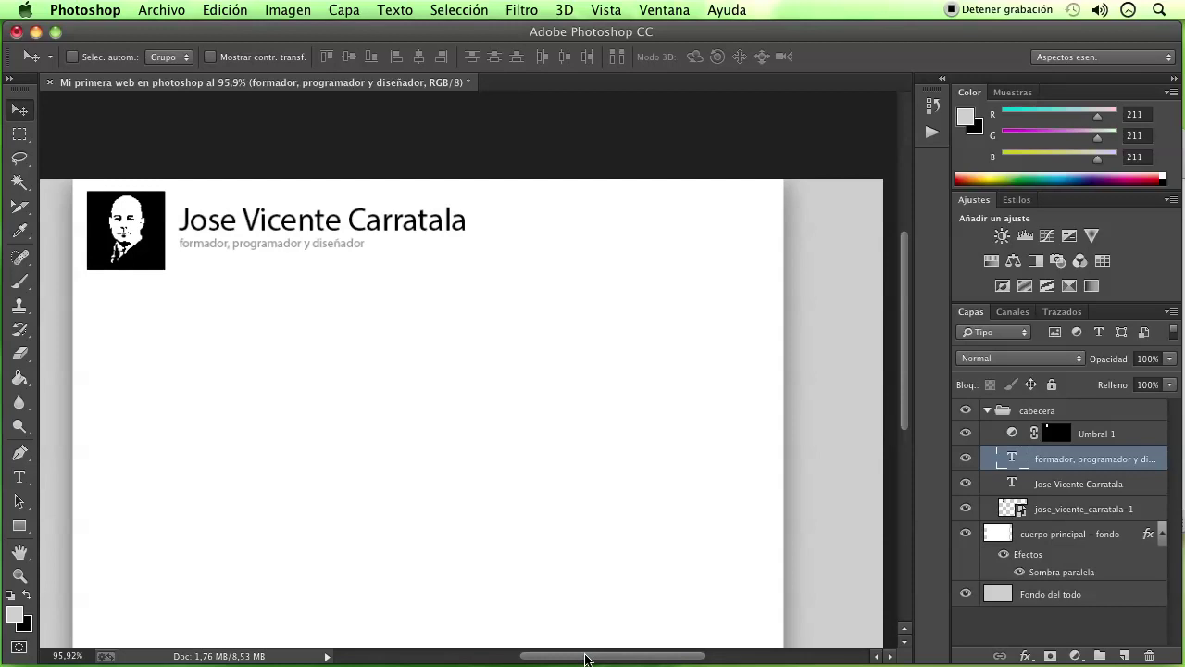
{"action": "left_click_drag", "start_coordinate": [585, 657], "coordinate": [576, 658]}
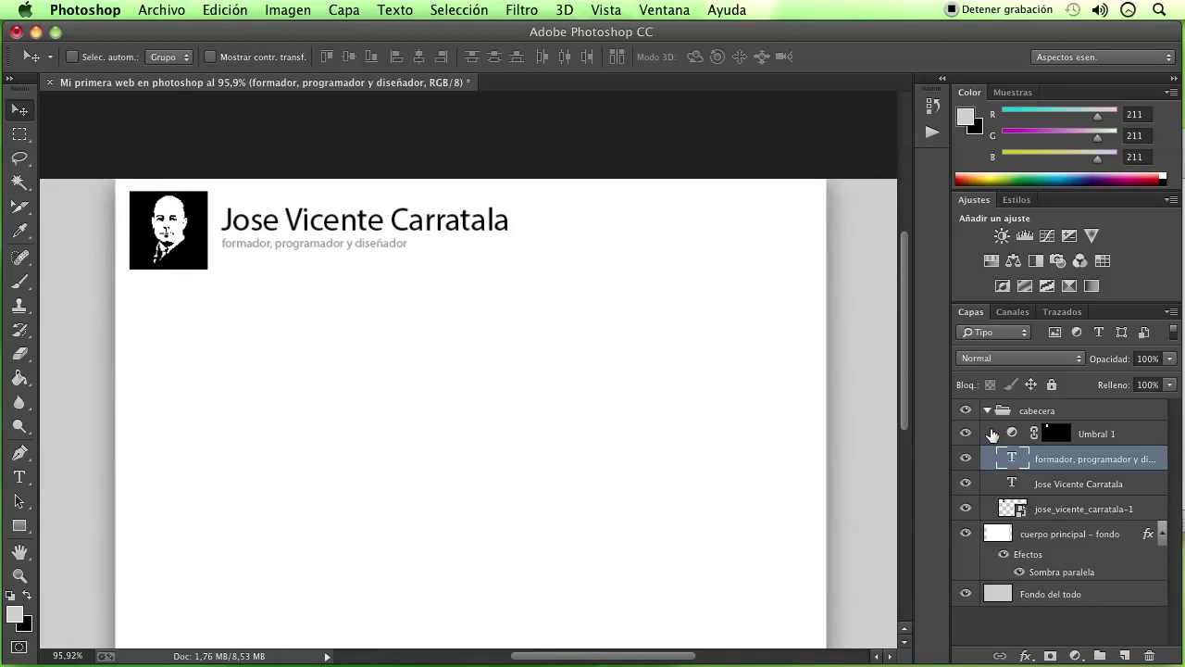
{"action": "left_click", "coordinate": [988, 411]}
{"action": "left_click", "coordinate": [987, 411]}
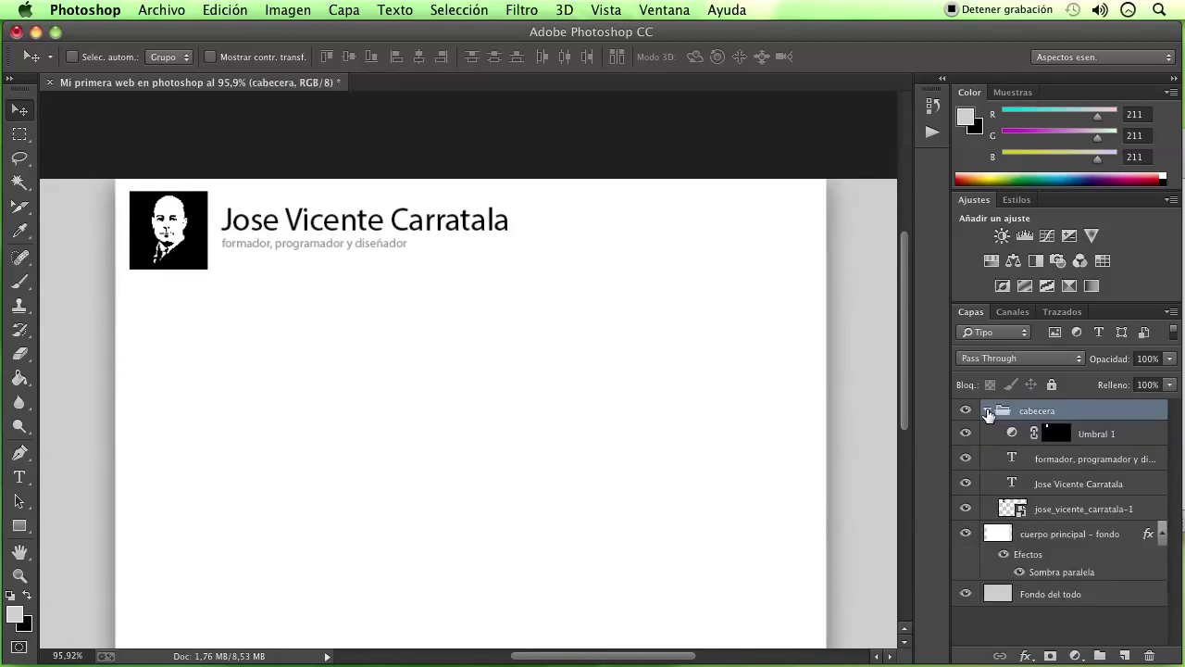
{"action": "left_click", "coordinate": [987, 412]}
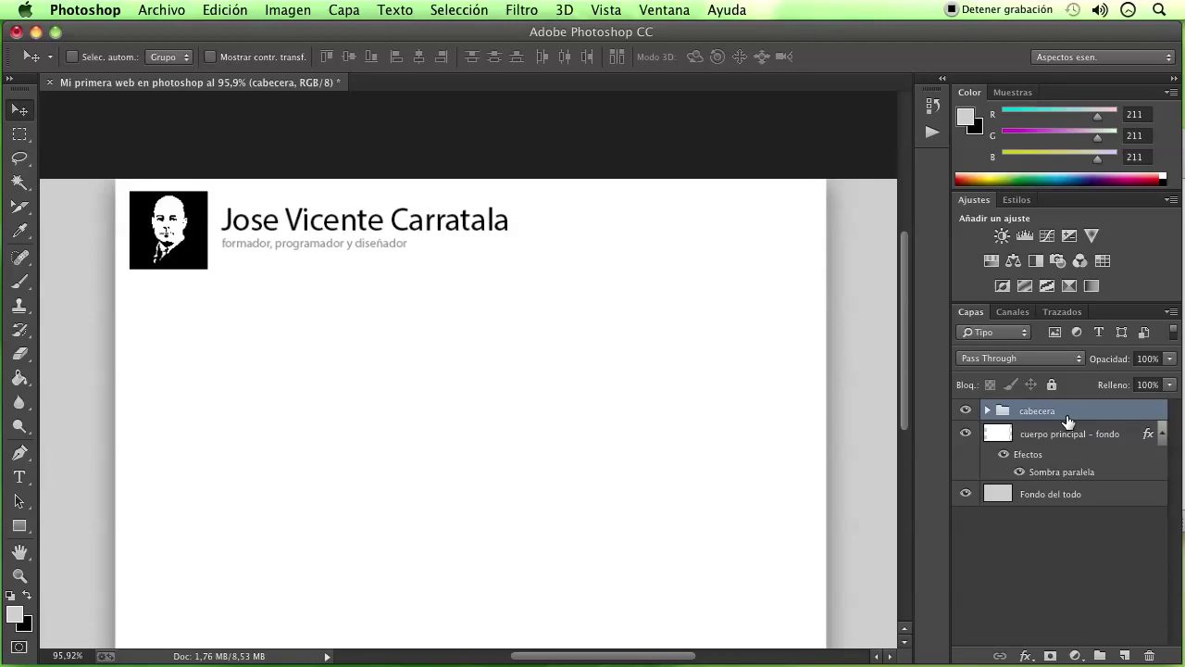
{"action": "left_click", "coordinate": [1099, 591]}
{"action": "left_click", "coordinate": [1124, 655]}
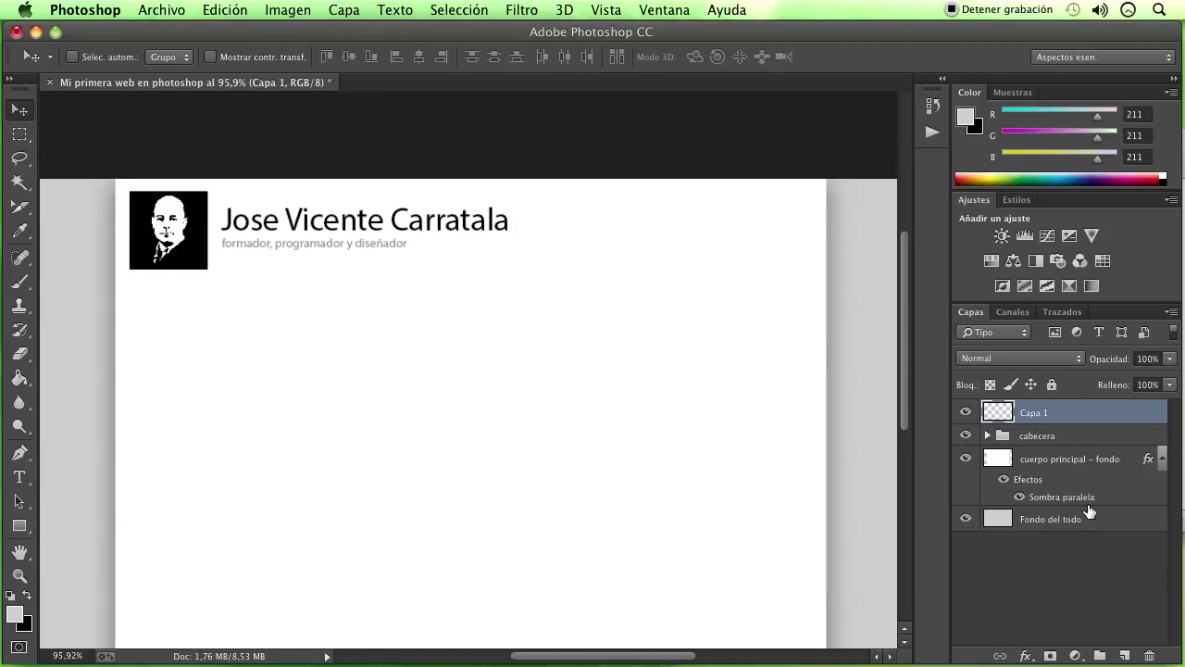
{"action": "left_click", "coordinate": [1149, 655]}
{"action": "left_click", "coordinate": [734, 263]}
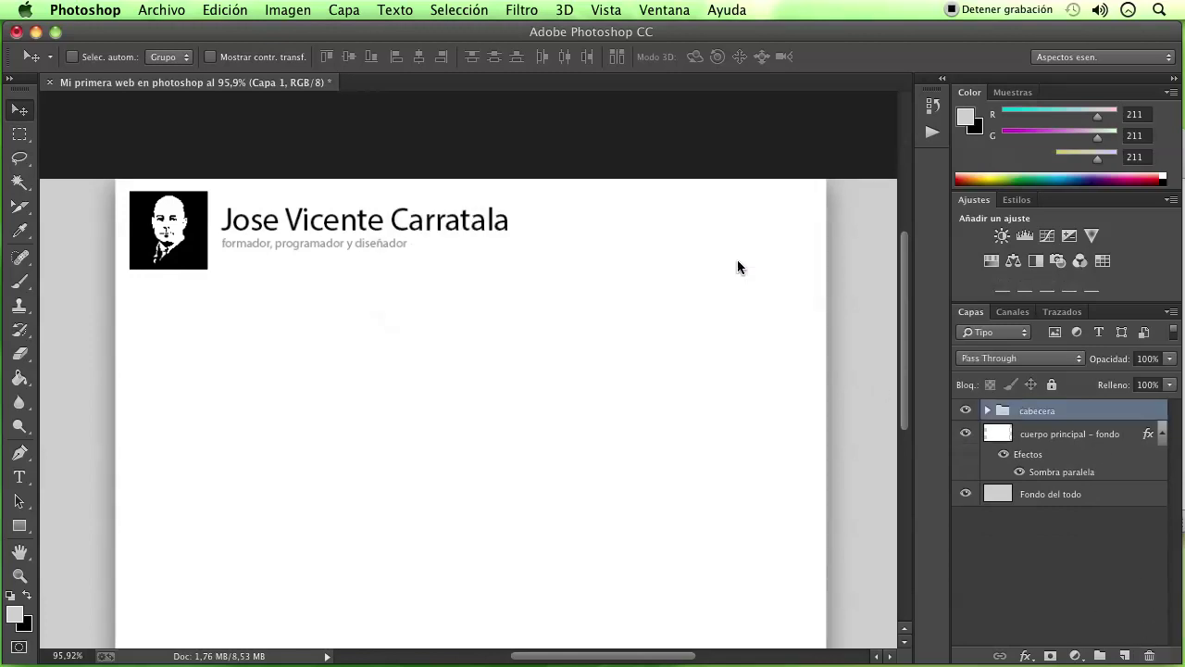
- Create a new layer group named 'menu' at the top of the stack
{"action": "left_click", "coordinate": [1099, 654]}
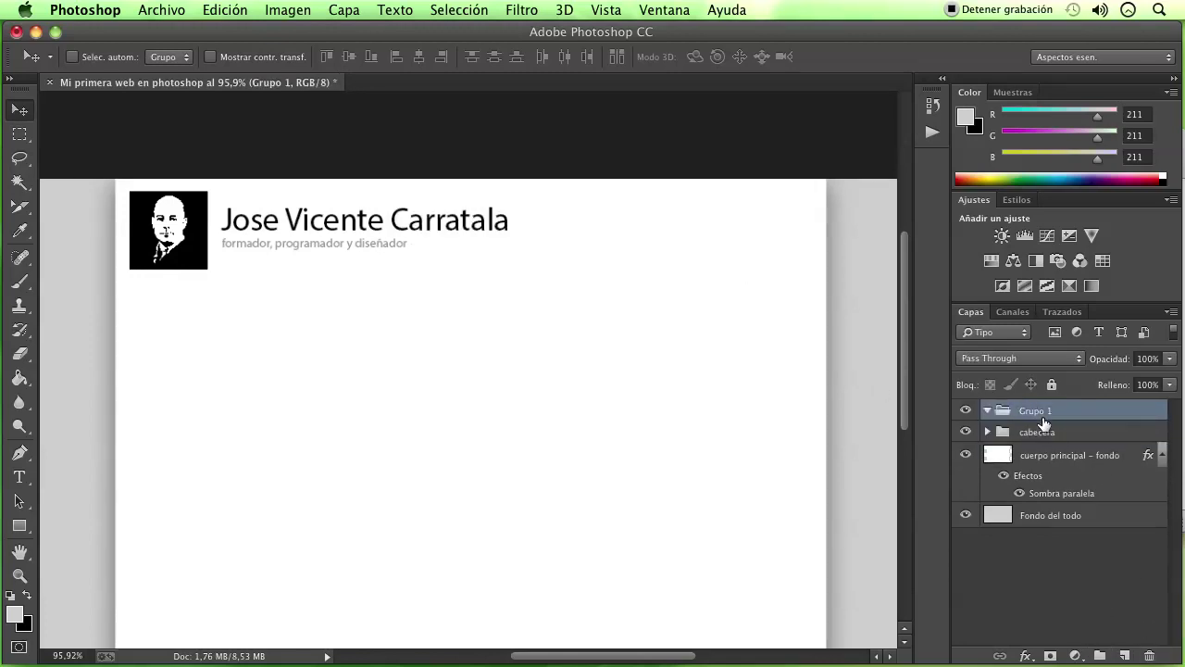
{"action": "double_click", "coordinate": [1043, 417]}
{"action": "key", "text": "Escape"}
{"action": "double_click", "coordinate": [1038, 411]}
{"action": "type", "text": "menu"}
{"action": "key", "text": "Return"}
- Draw and clear a trial strip selection below the header, then pick the Rectangle tool
{"action": "left_click", "coordinate": [27, 139]}
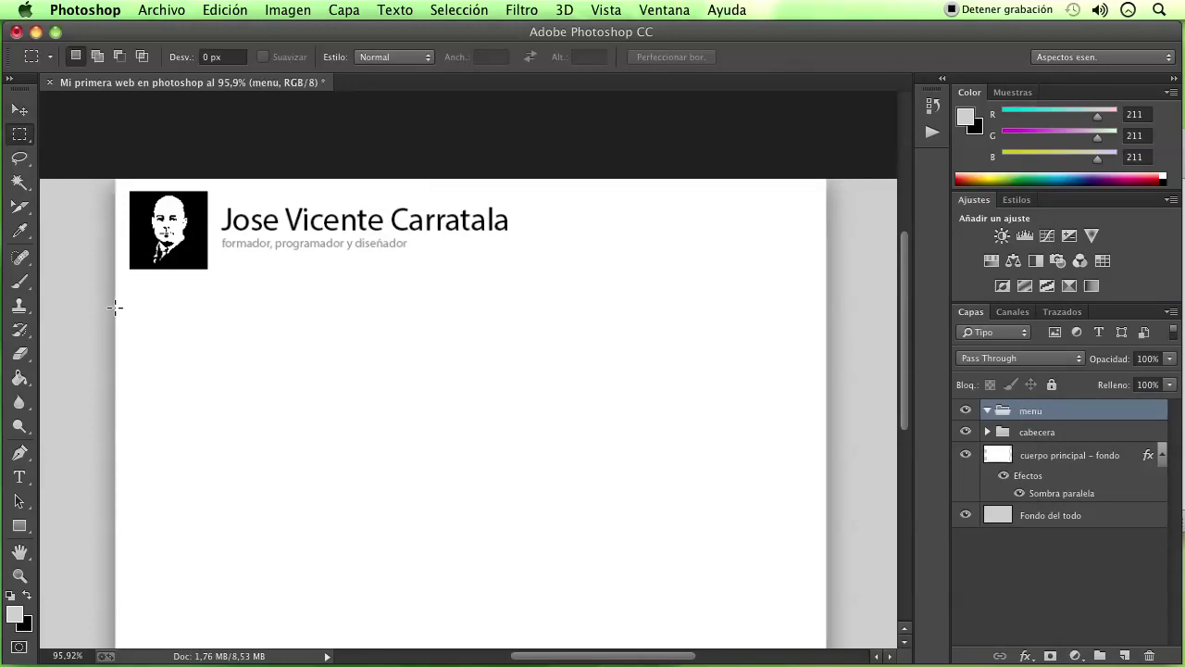
{"action": "left_click_drag", "start_coordinate": [115, 300], "coordinate": [829, 332]}
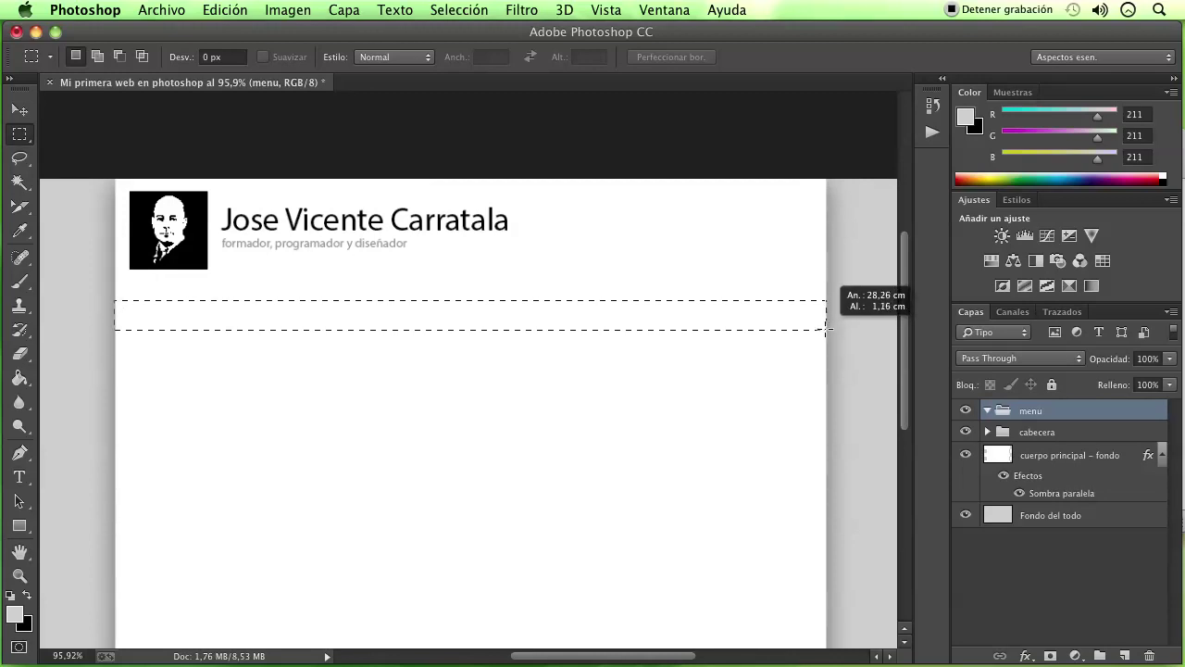
{"action": "left_click_drag", "start_coordinate": [829, 332], "coordinate": [827, 330]}
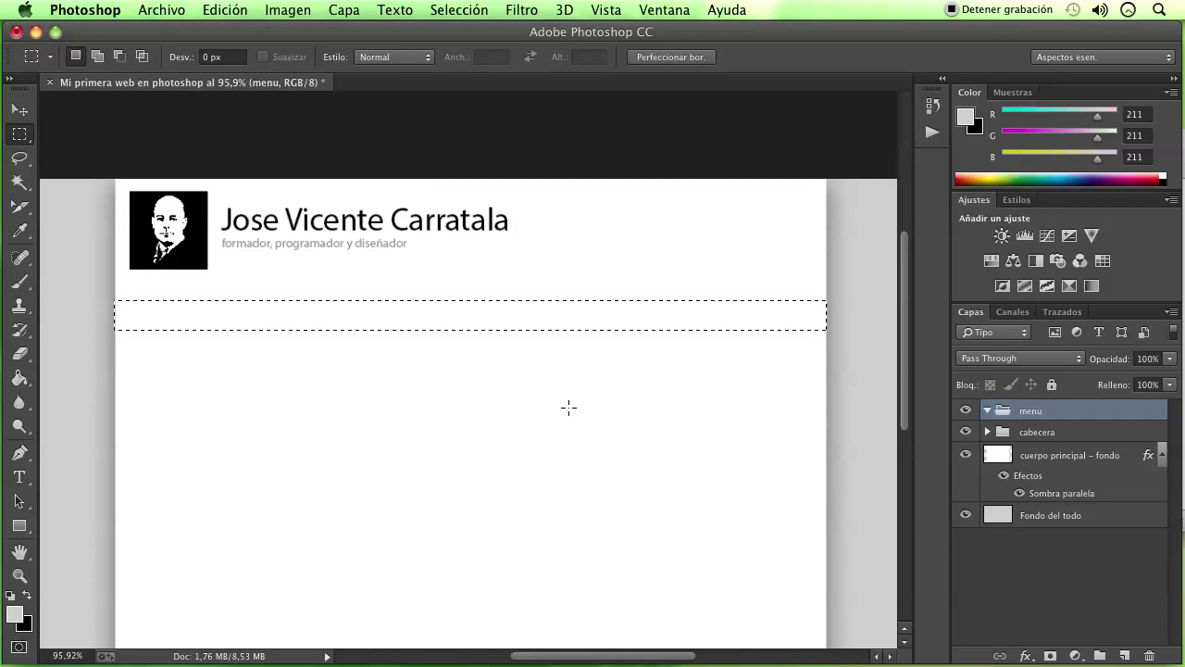
{"action": "left_click", "coordinate": [569, 407]}
{"action": "left_click", "coordinate": [18, 525]}
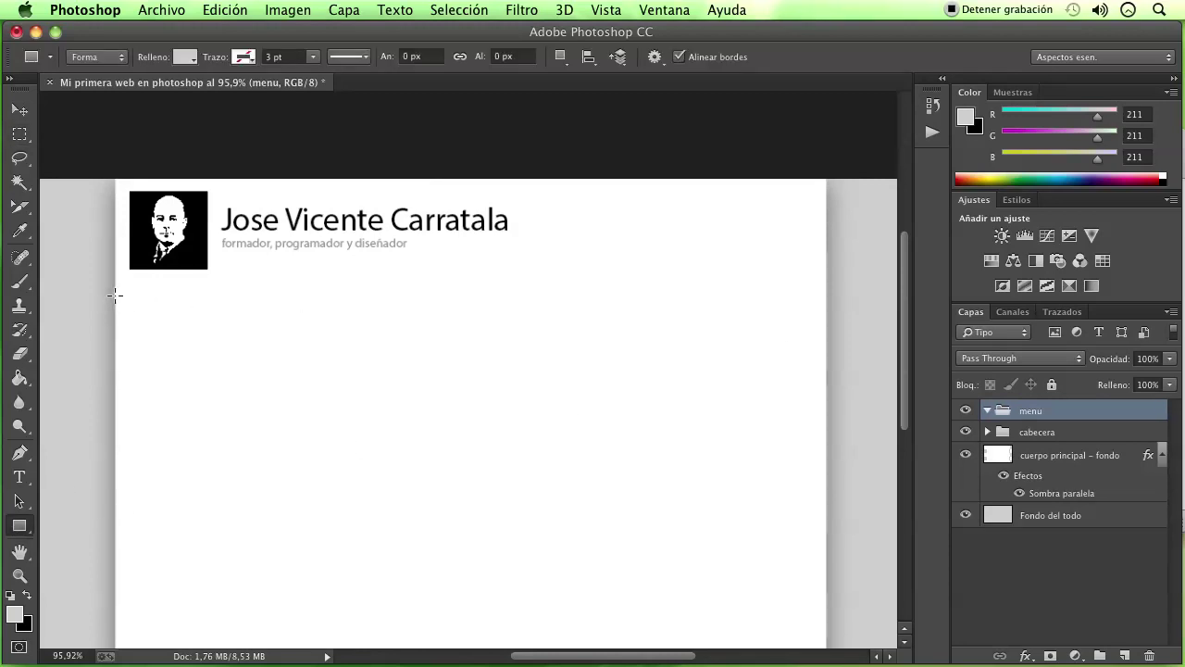
- Draw a thin light grey bar across the page and nudge it up under the header
{"action": "mouse_move", "coordinate": [115, 295]}
{"action": "left_mouse_down"}
{"action": "mouse_move", "coordinate": [815, 312]}
{"action": "mouse_move", "coordinate": [826, 321]}
{"action": "left_mouse_up"}
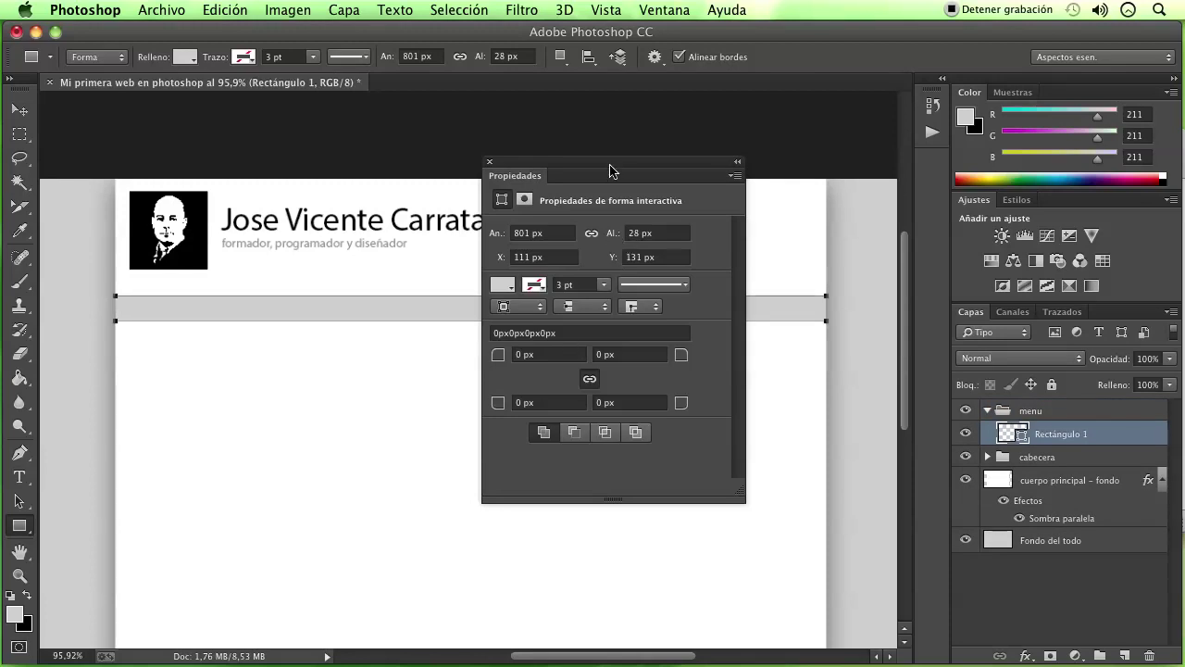
{"action": "mouse_move", "coordinate": [611, 170]}
{"action": "left_mouse_down"}
{"action": "mouse_move", "coordinate": [520, 348]}
{"action": "mouse_move", "coordinate": [665, 179]}
{"action": "left_mouse_up"}
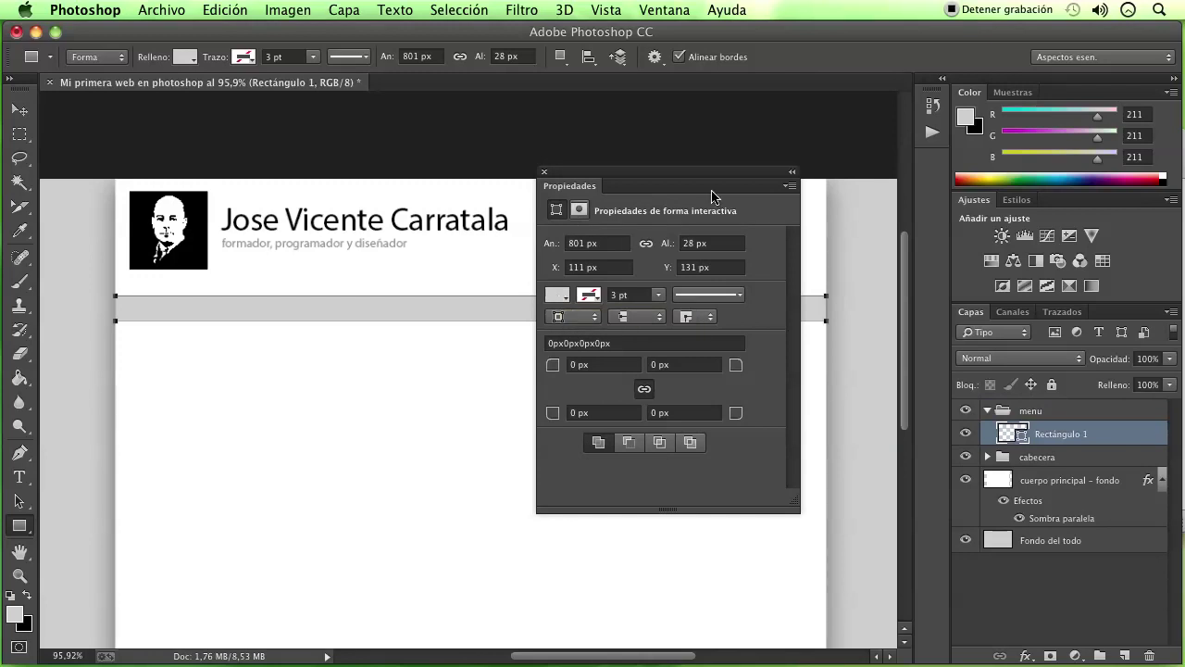
{"action": "left_click", "coordinate": [544, 172]}
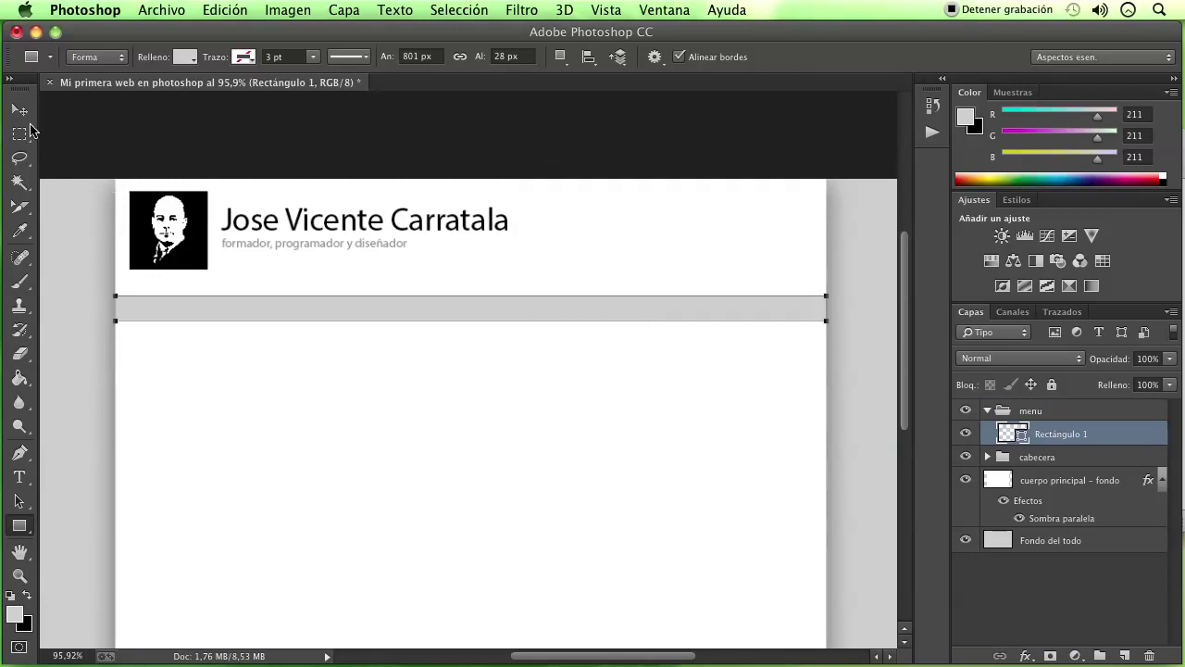
{"action": "left_click", "coordinate": [20, 109]}
{"action": "left_click_drag", "start_coordinate": [284, 300], "coordinate": [283, 289]}
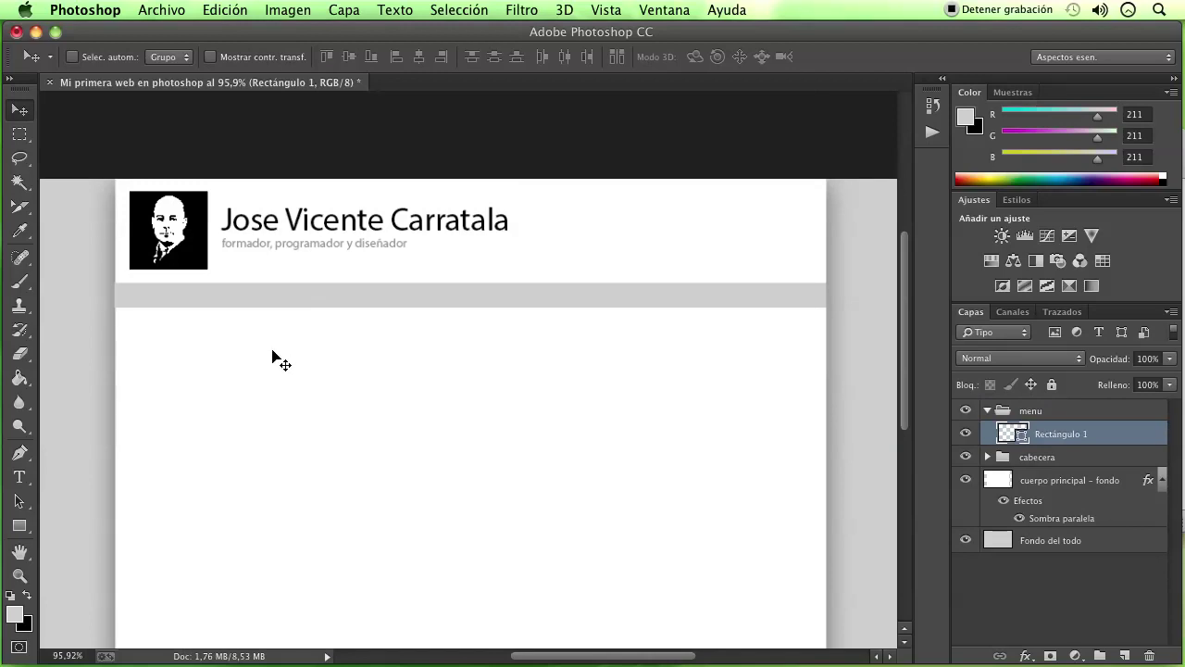
- Resize the bar to about 801 × 28 px with Free Transform and fit the page on screen
{"action": "scroll", "coordinate": [76, 297], "scroll_direction": "up", "scroll_amount": 1}
{"action": "scroll", "coordinate": [78, 296], "scroll_direction": "up", "scroll_amount": 2}
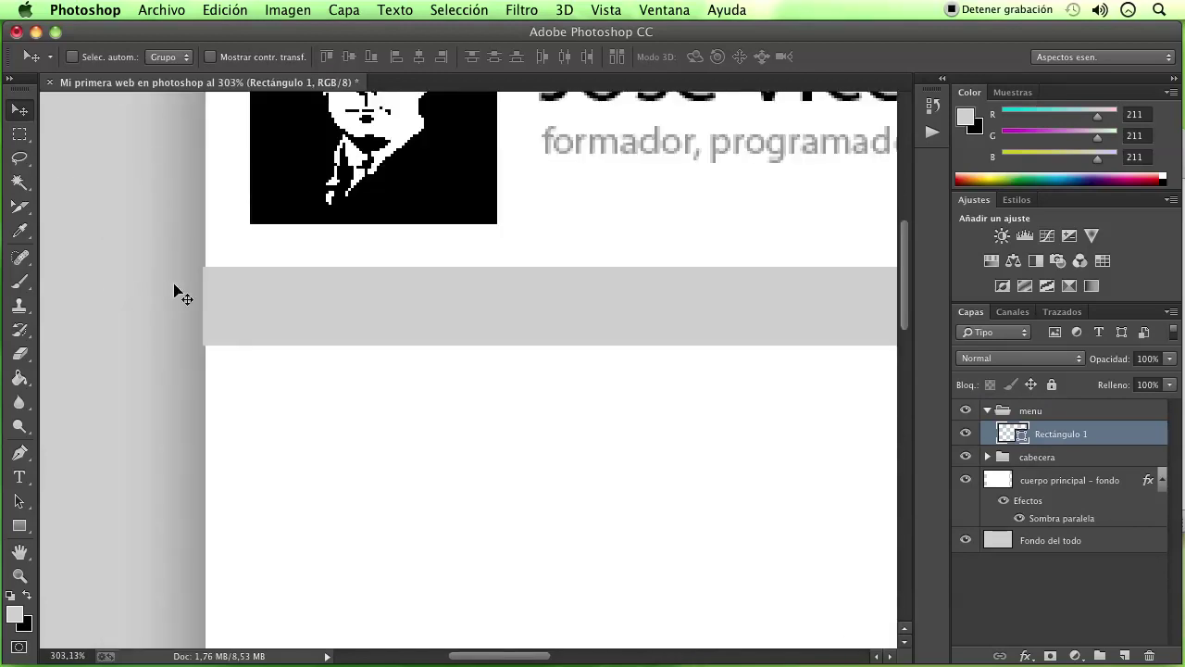
{"action": "key", "text": "super+t"}
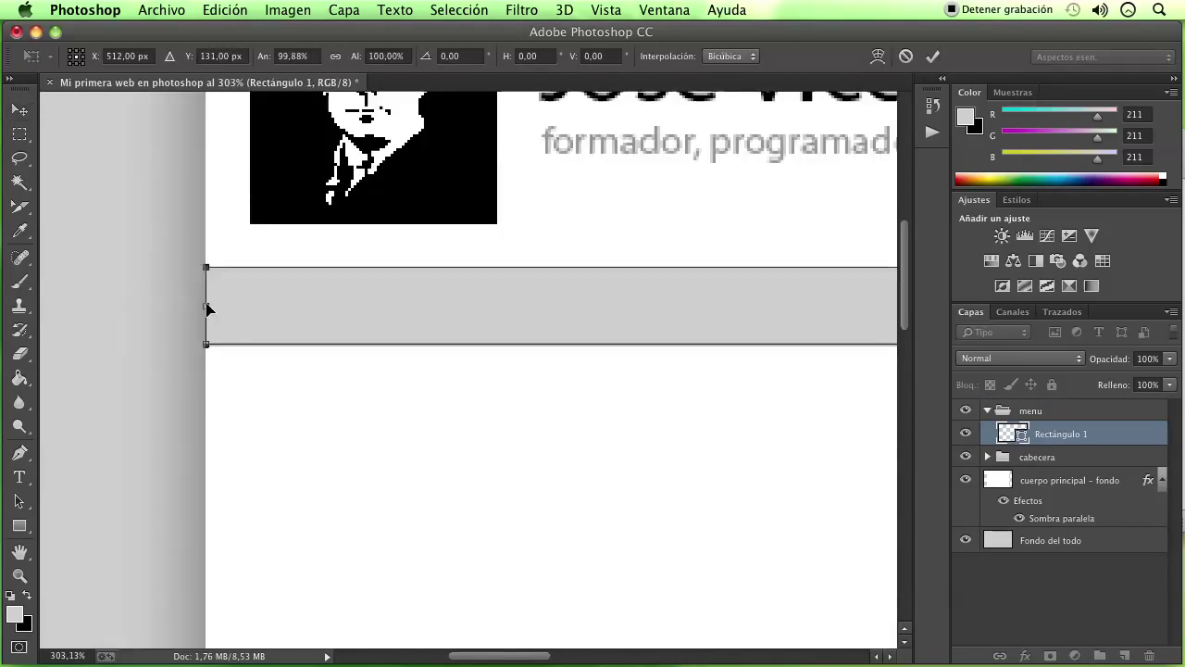
{"action": "key", "text": "Return"}
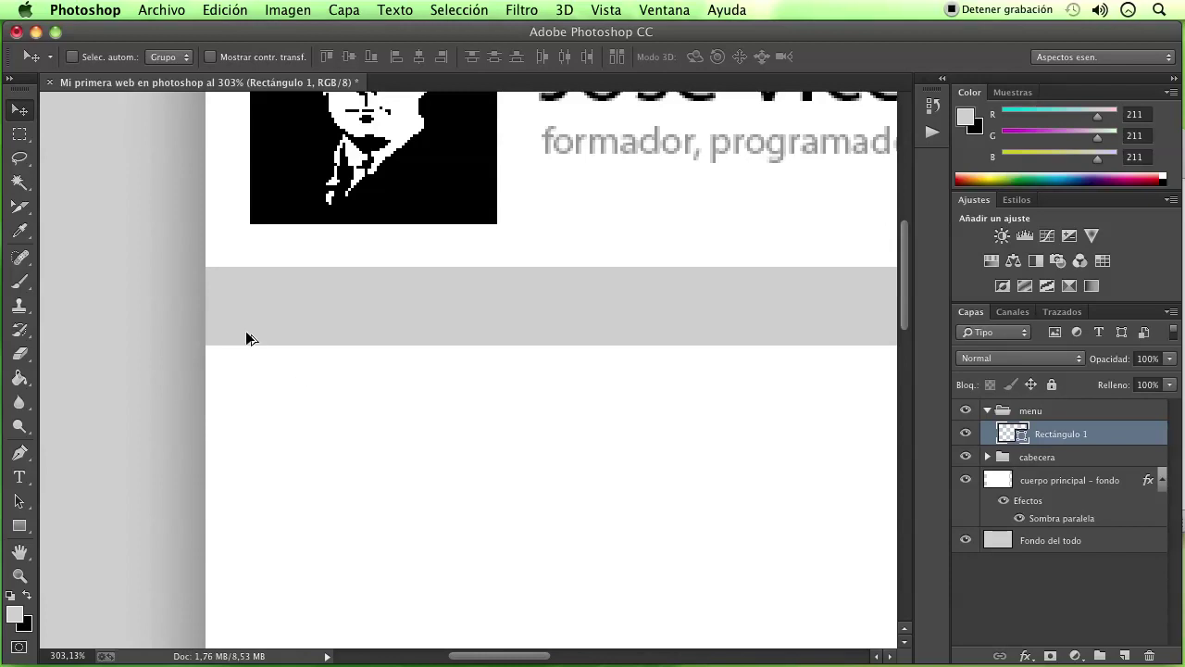
{"action": "key", "text": "super+0"}
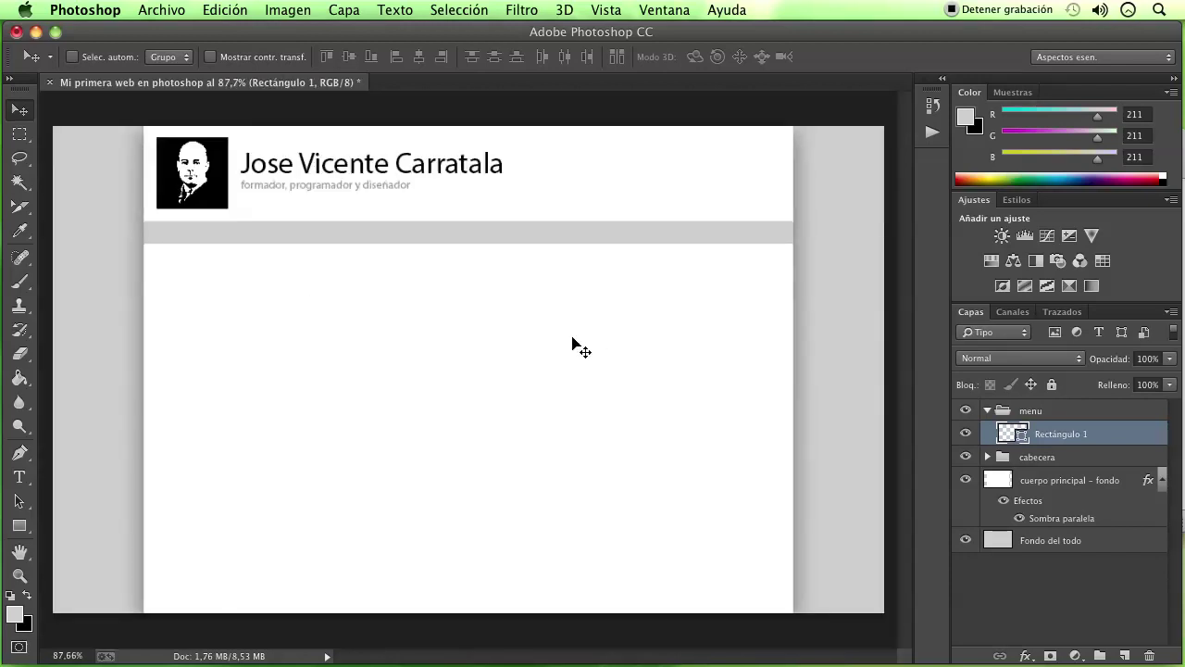
{"action": "scroll", "coordinate": [404, 243], "scroll_direction": "up", "scroll_amount": 2}
{"action": "scroll", "coordinate": [390, 233], "scroll_direction": "up", "scroll_amount": 1}
{"action": "scroll", "coordinate": [391, 233], "scroll_direction": "up", "scroll_amount": 2}
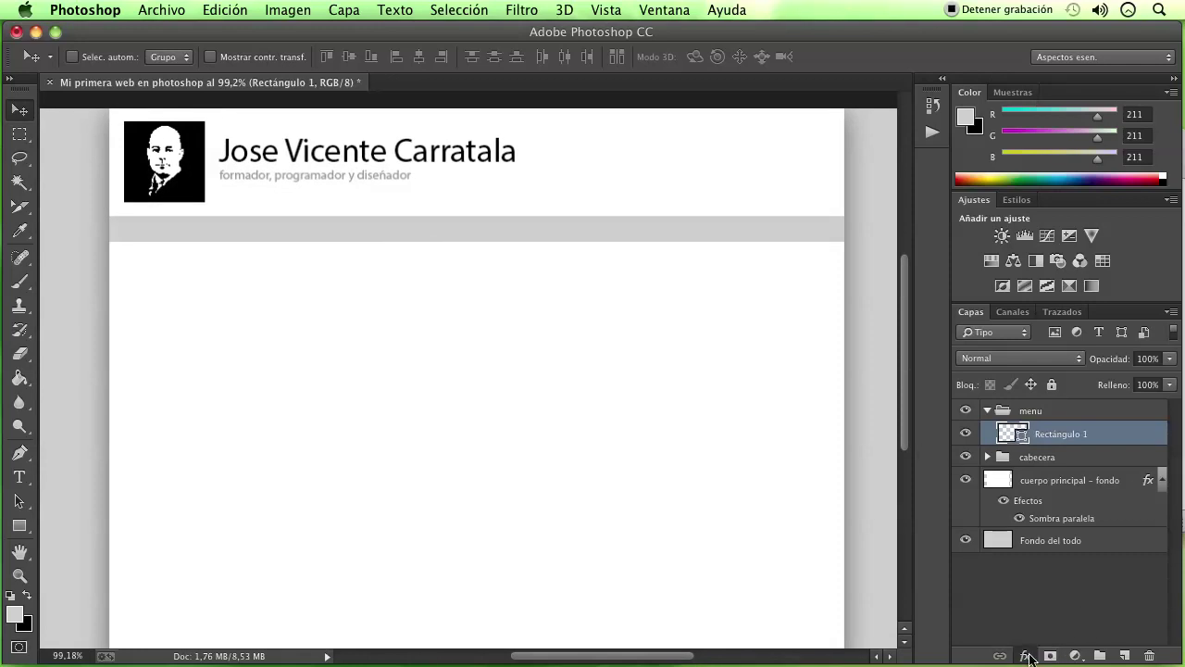
- Add a Sombra interior inner shadow to Rectángulo 1 with 18 px size and 15% opacity
{"action": "left_click", "coordinate": [1026, 654]}
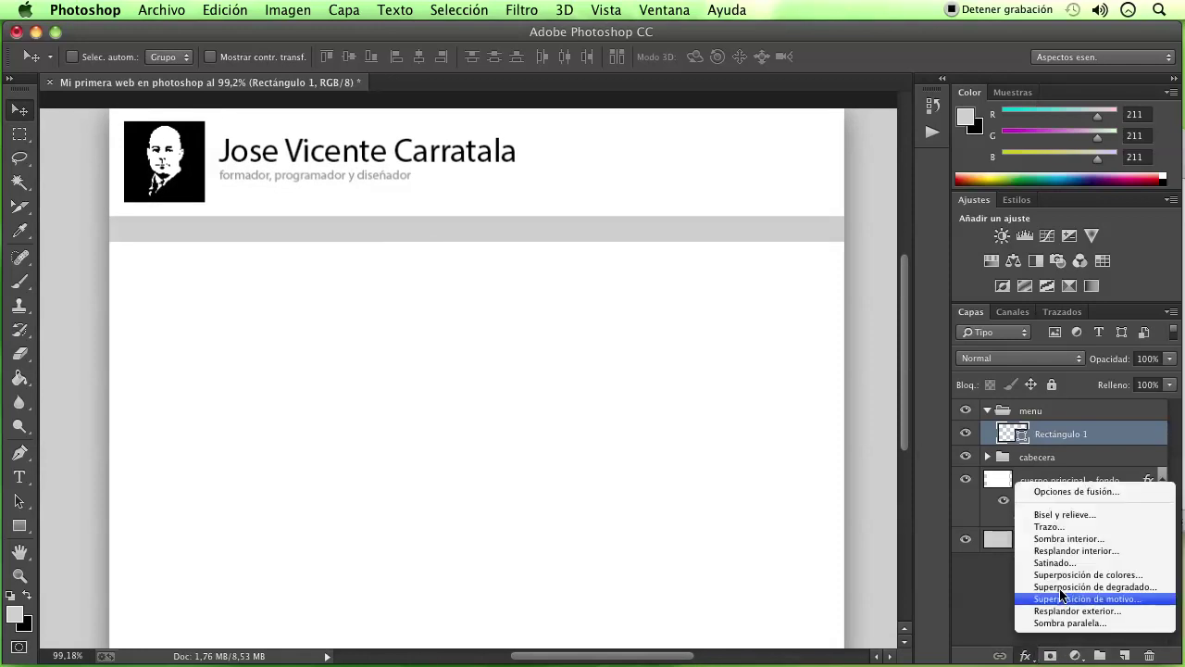
{"action": "left_click", "coordinate": [1077, 539]}
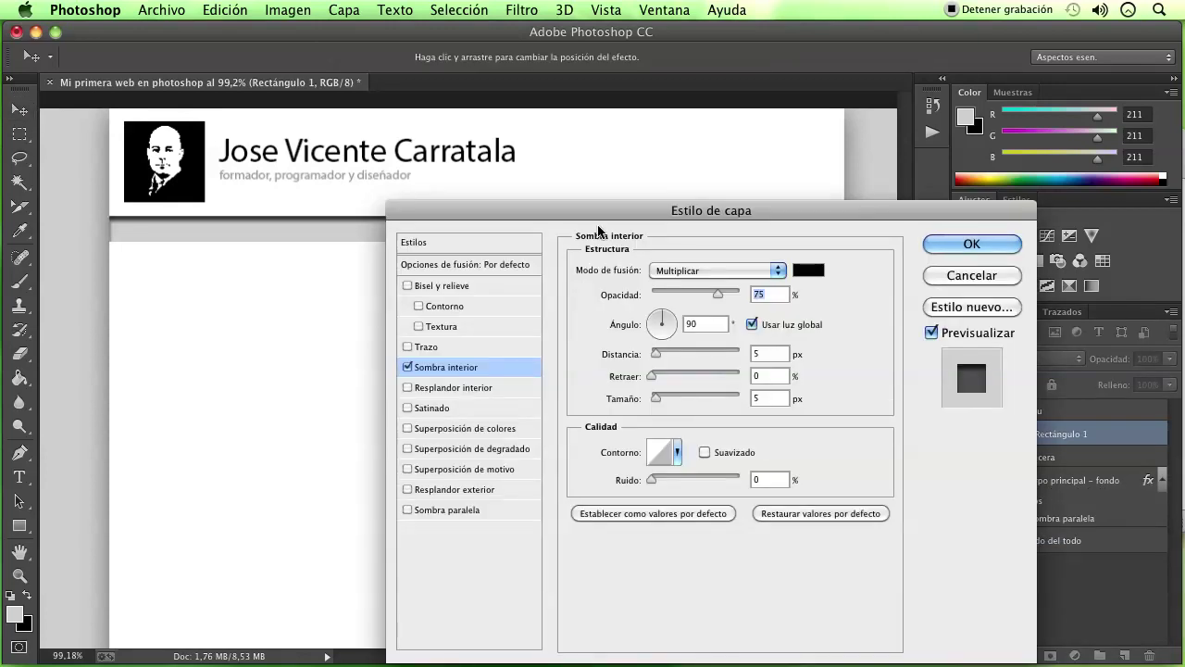
{"action": "left_click_drag", "start_coordinate": [604, 213], "coordinate": [288, 333]}
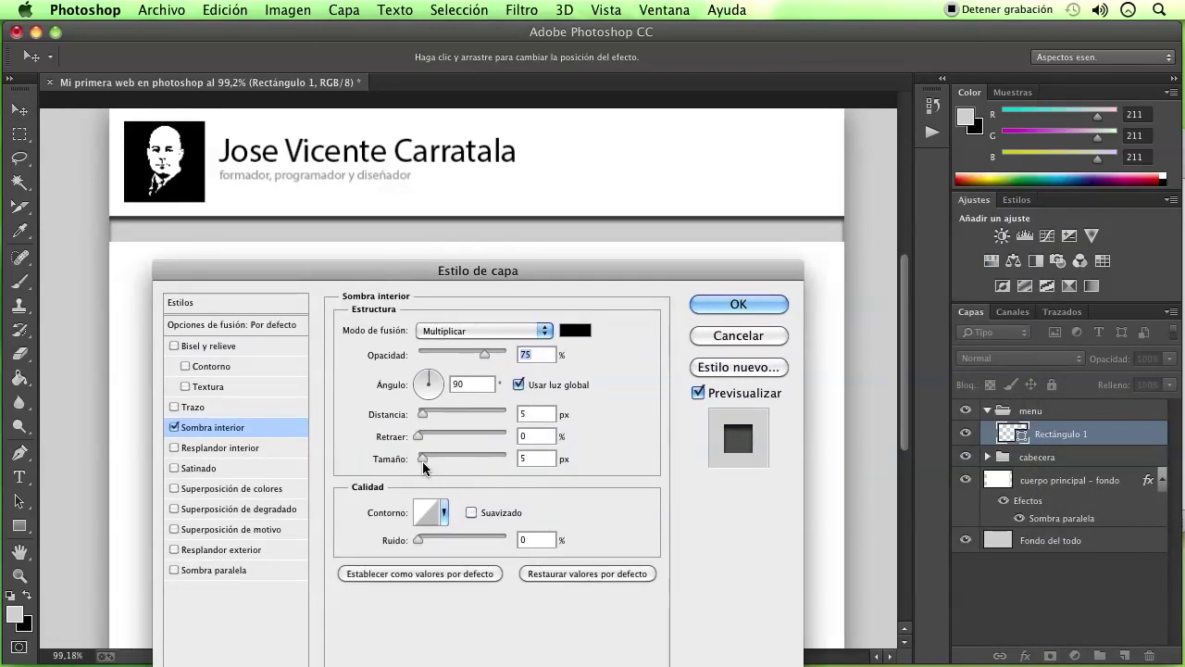
{"action": "left_click_drag", "start_coordinate": [423, 457], "coordinate": [430, 457]}
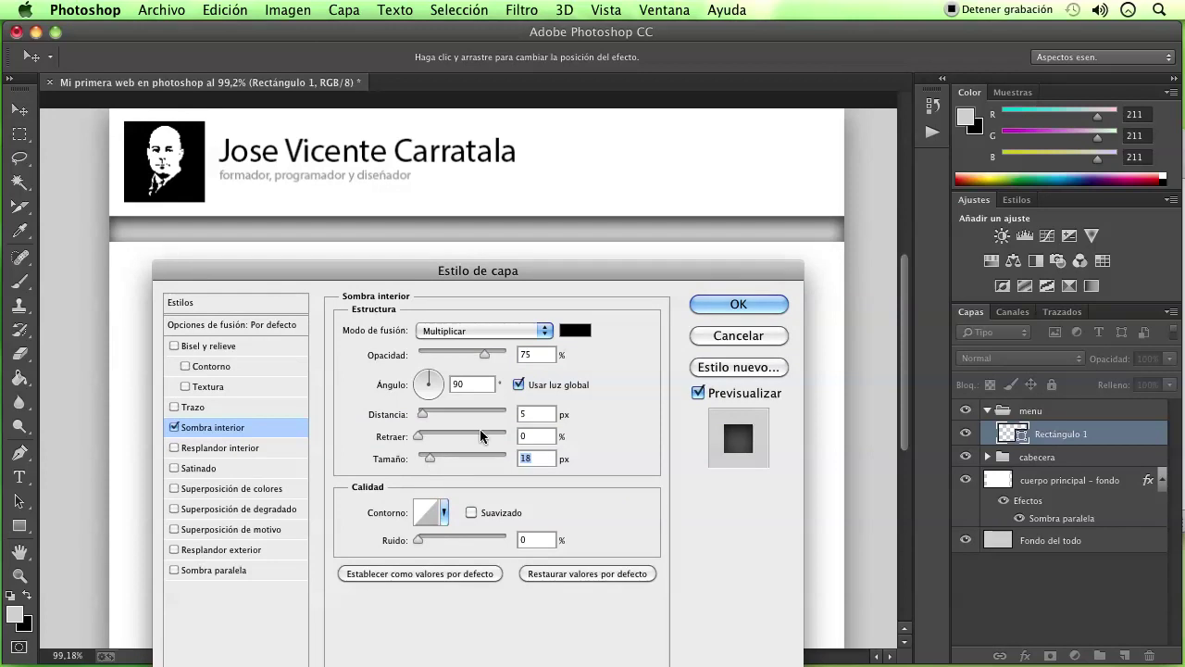
{"action": "left_click_drag", "start_coordinate": [484, 354], "coordinate": [431, 357]}
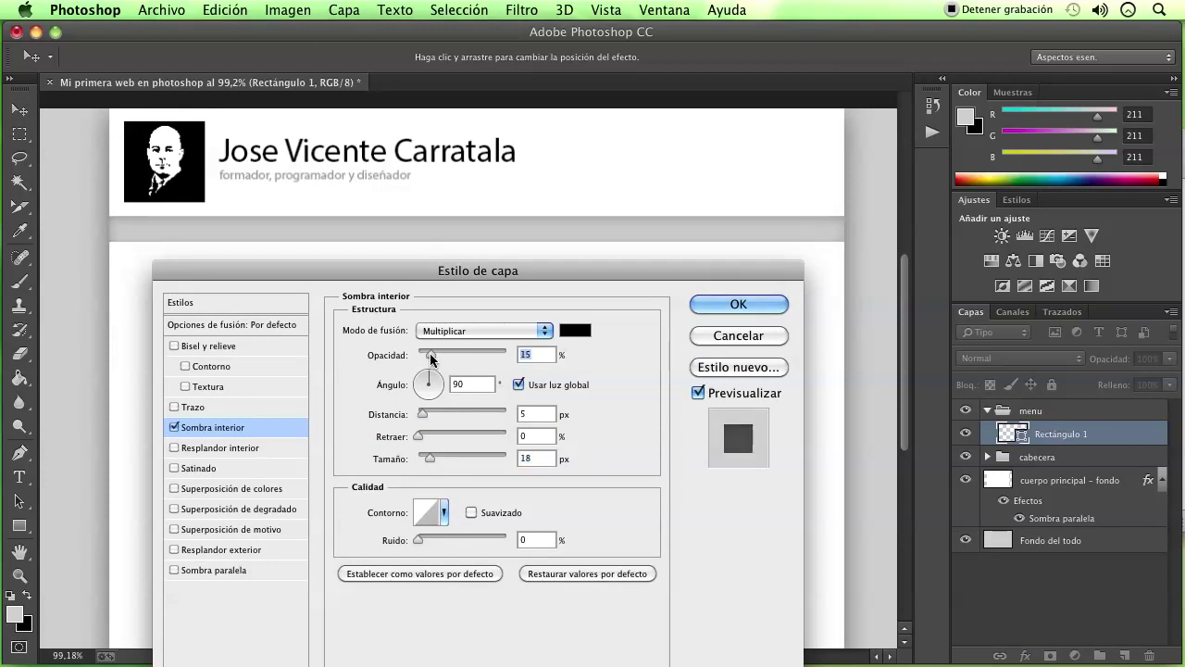
{"action": "left_click", "coordinate": [713, 314]}
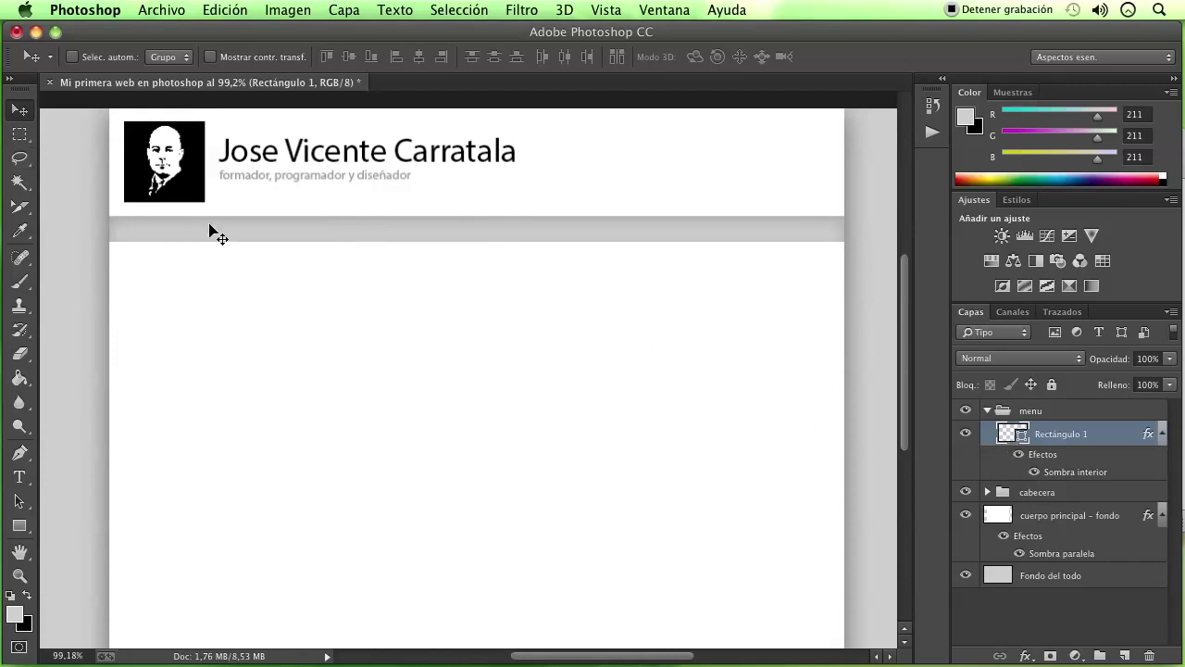
- Change the Rectángulo 1 fill colour to #e8e8e8
{"action": "double_click", "coordinate": [1021, 438]}
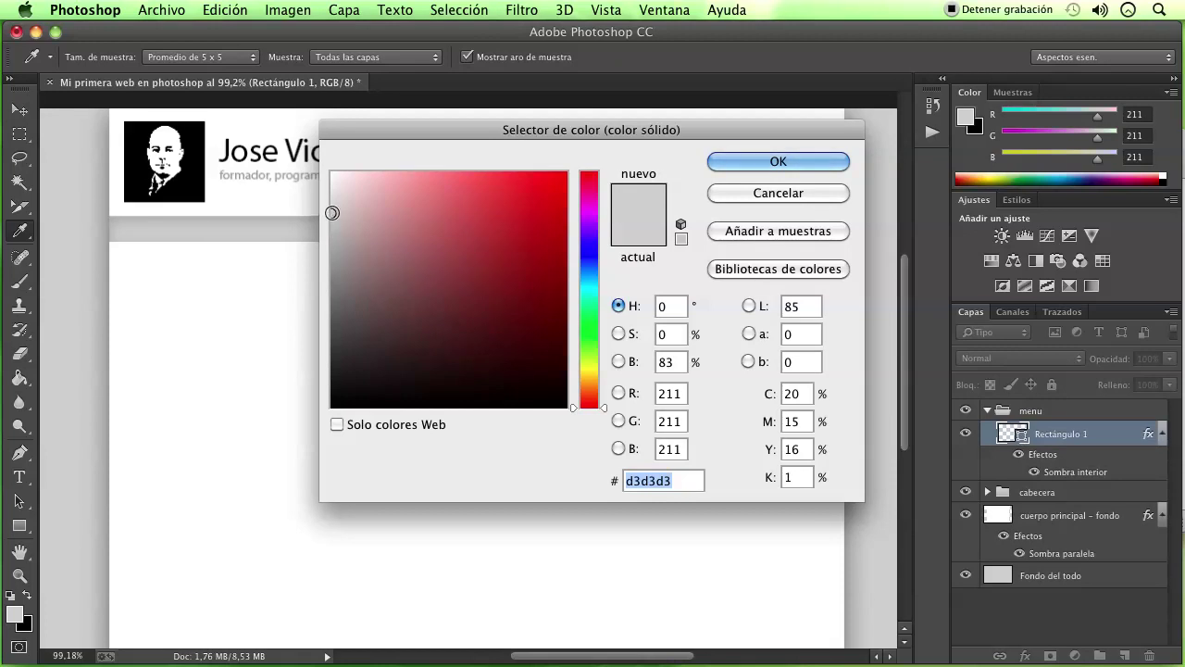
{"action": "left_click_drag", "start_coordinate": [333, 203], "coordinate": [330, 192]}
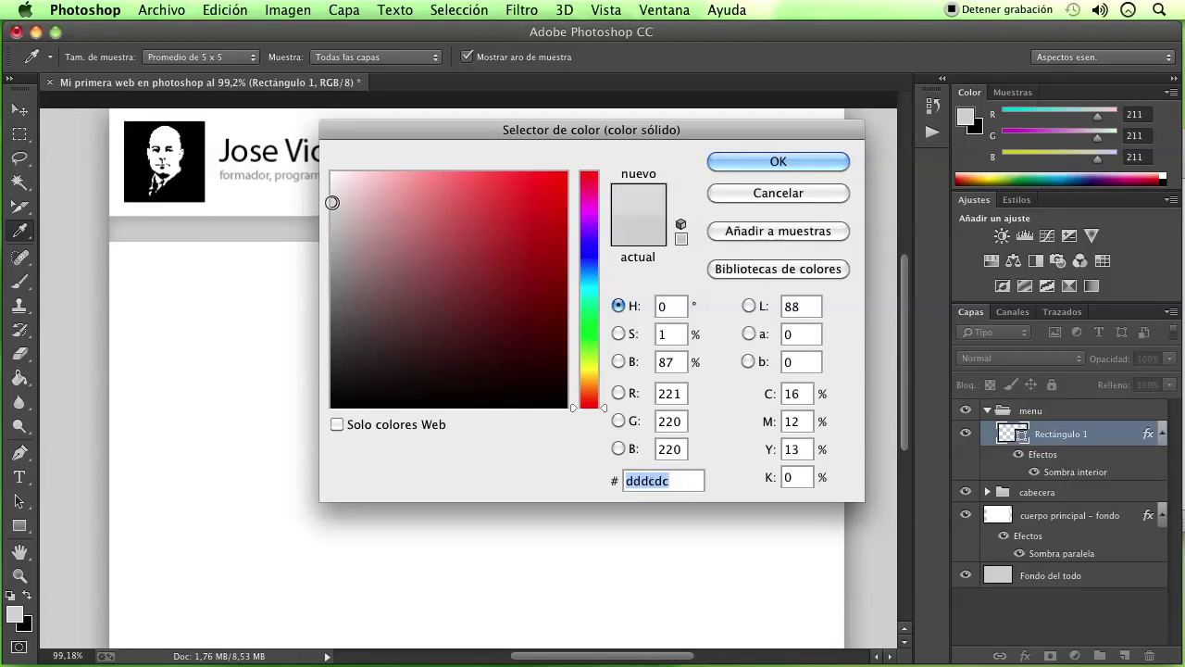
{"action": "left_click", "coordinate": [748, 162]}
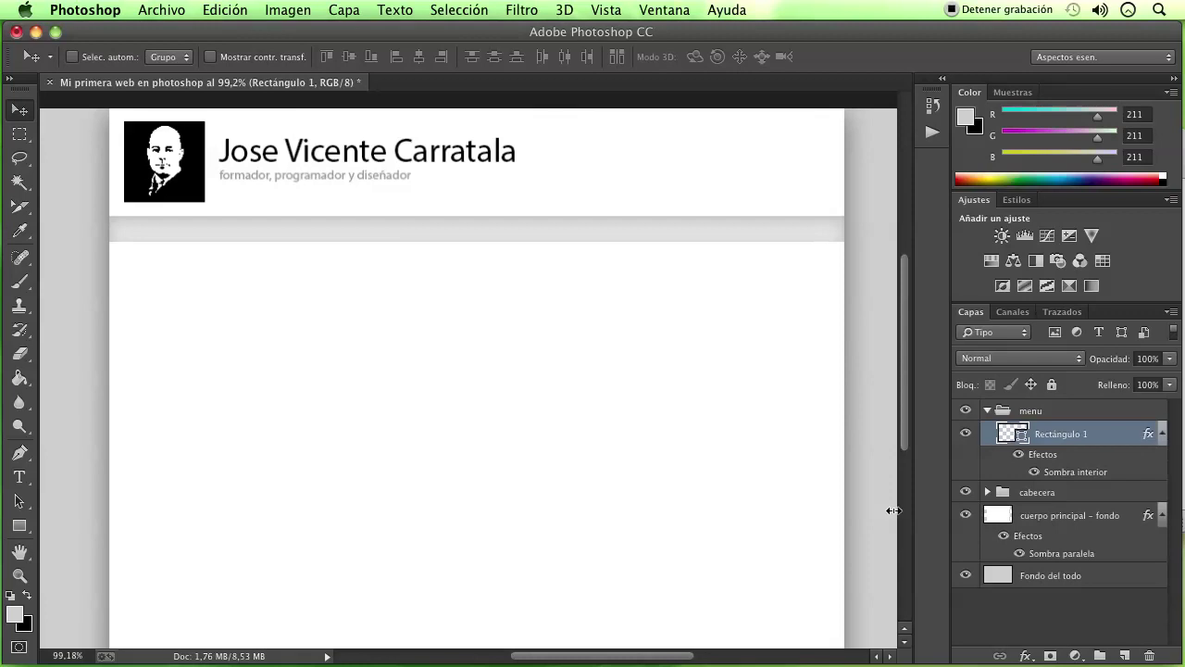
- Start a text line below the menu bar and type the 'INICIO :: PROYECTOS ...' navigation labels
{"action": "left_click", "coordinate": [19, 477]}
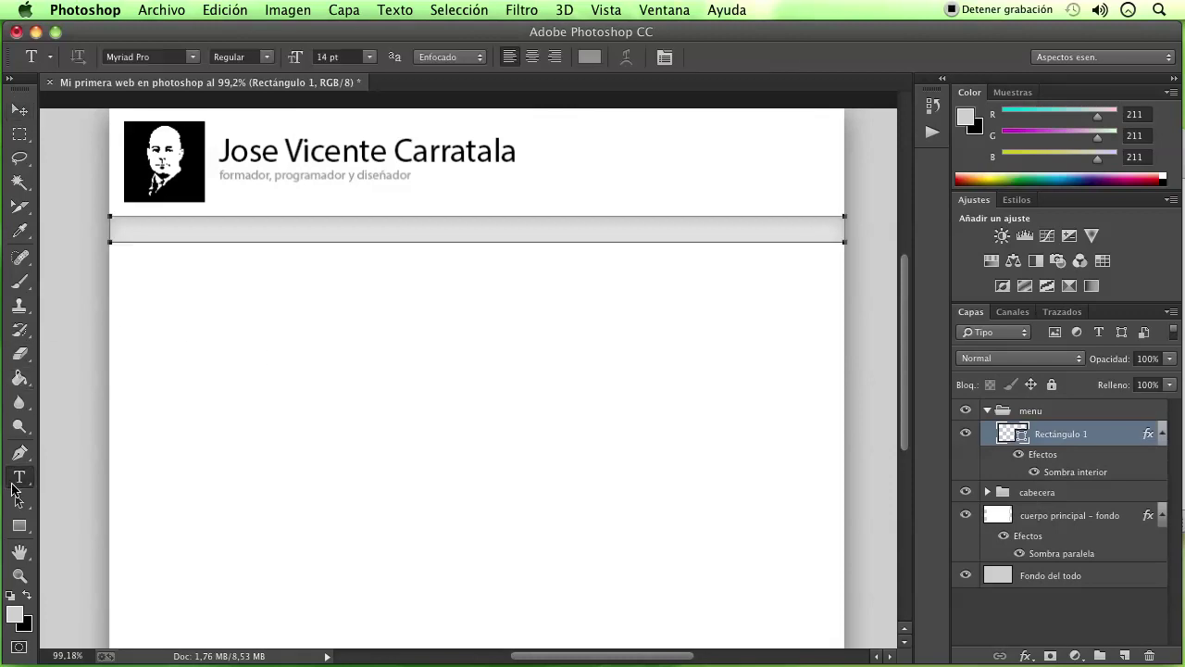
{"action": "left_click", "coordinate": [187, 368]}
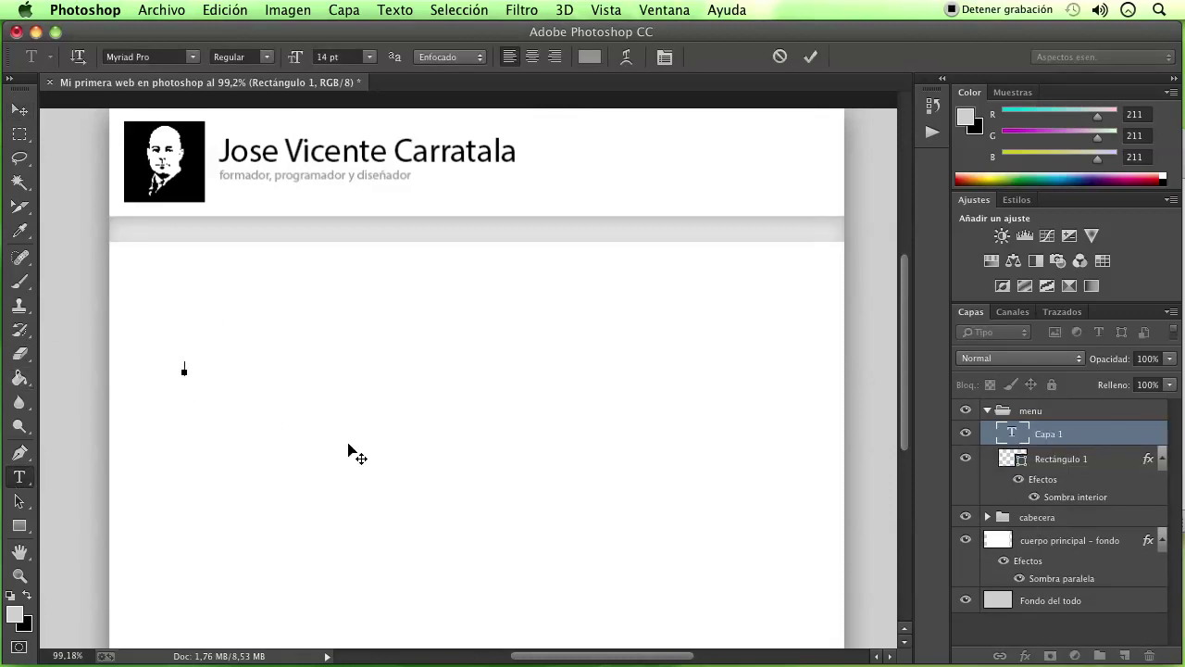
{"action": "type", "text": "INICIO:: PROYEC"}
{"action": "type", "text": "TOS :: QUIE"}
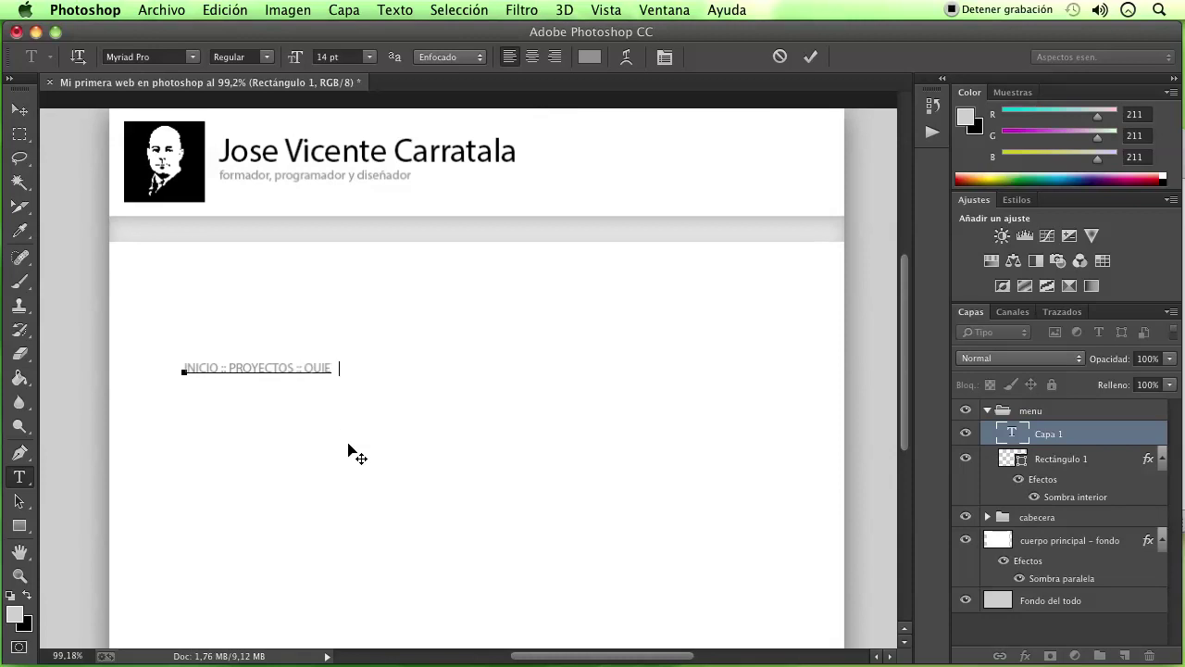
{"action": "type", "text": ":: CONTACTO"}
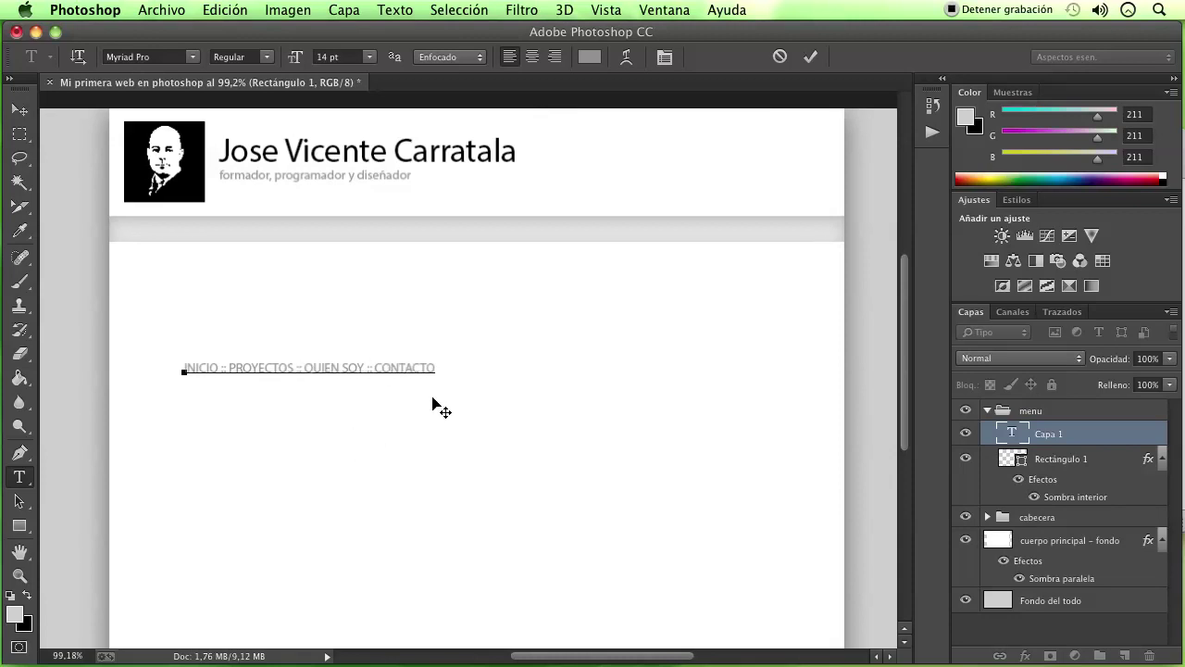
- Set the navigation text to Bold, black 000000 and 18 pt, and commit it
{"action": "left_click_drag", "start_coordinate": [439, 363], "coordinate": [168, 369]}
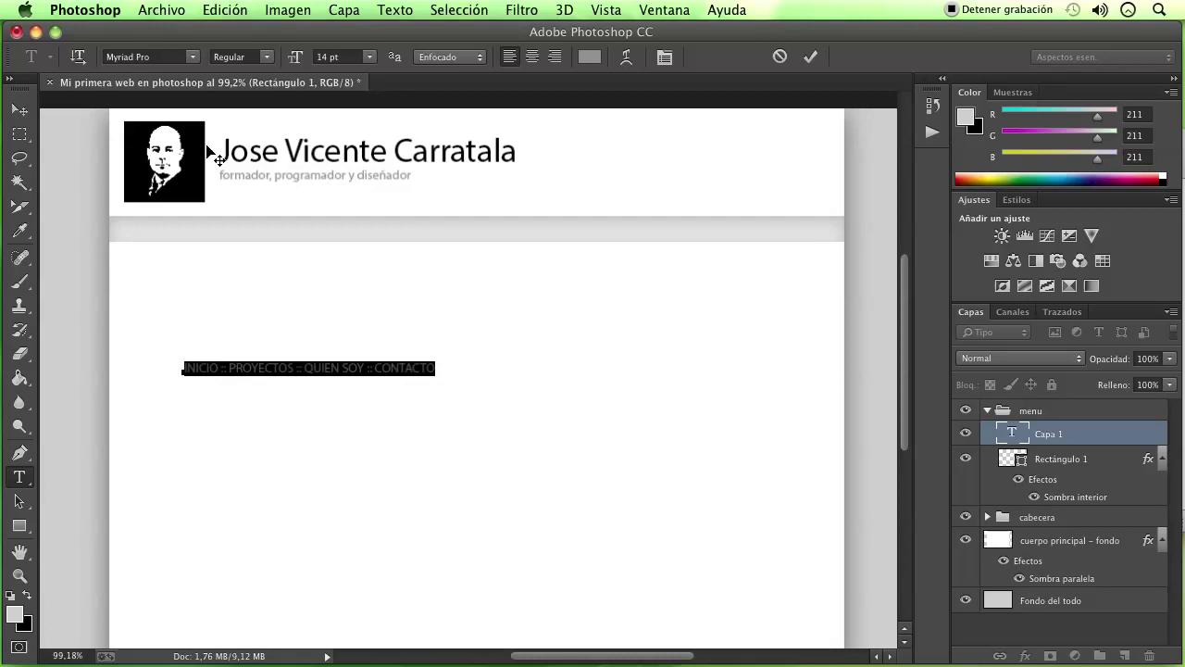
{"action": "left_click", "coordinate": [262, 59]}
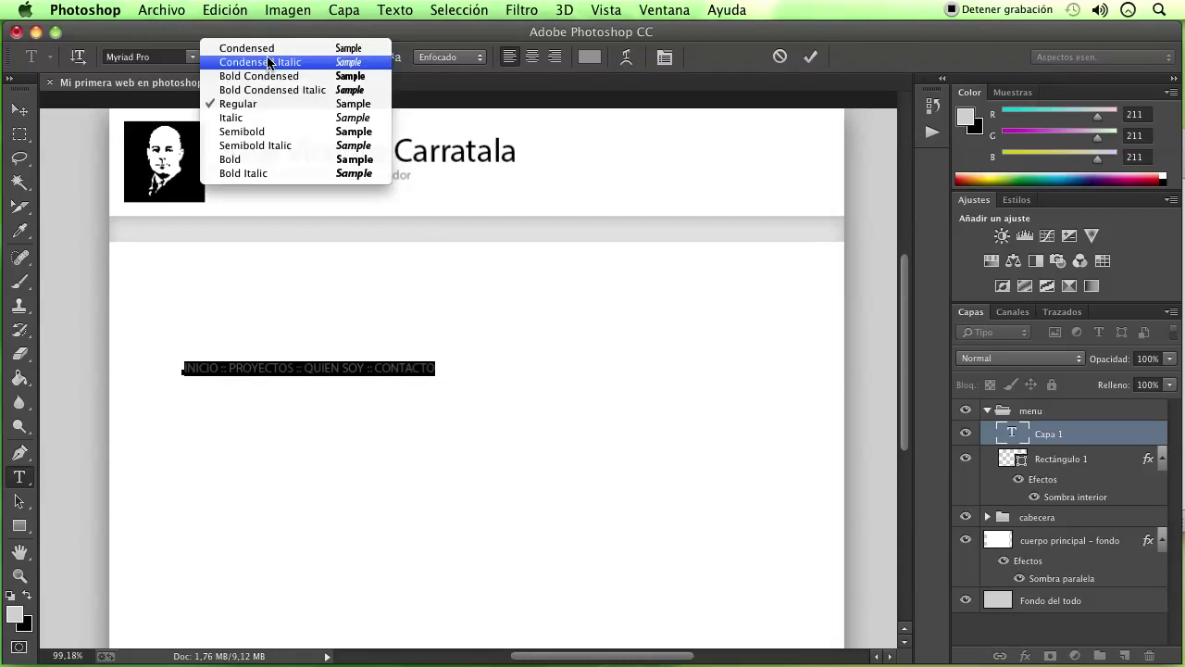
{"action": "left_click", "coordinate": [252, 159]}
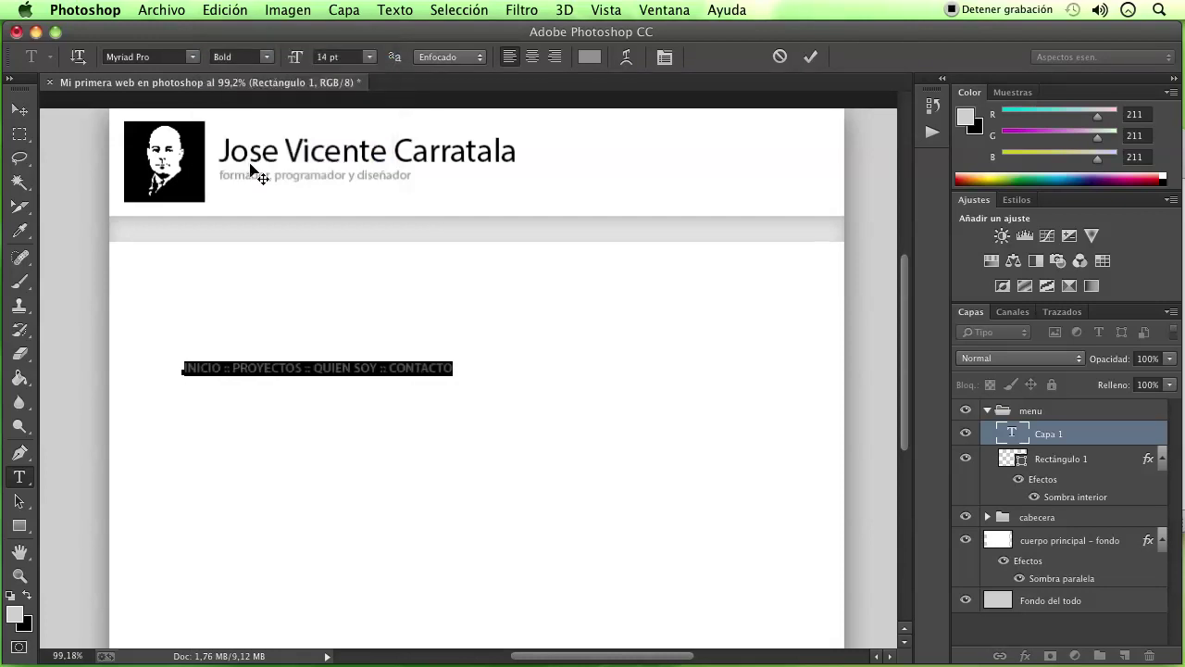
{"action": "left_click", "coordinate": [589, 57]}
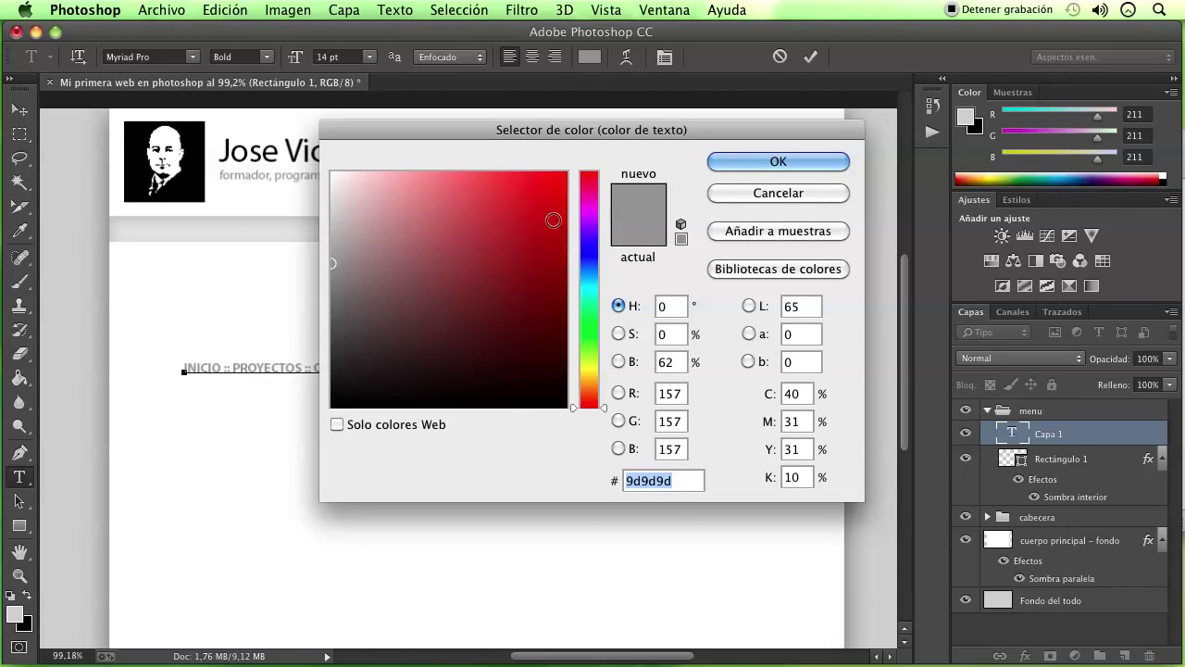
{"action": "left_click_drag", "start_coordinate": [554, 220], "coordinate": [331, 408]}
{"action": "left_click", "coordinate": [767, 159]}
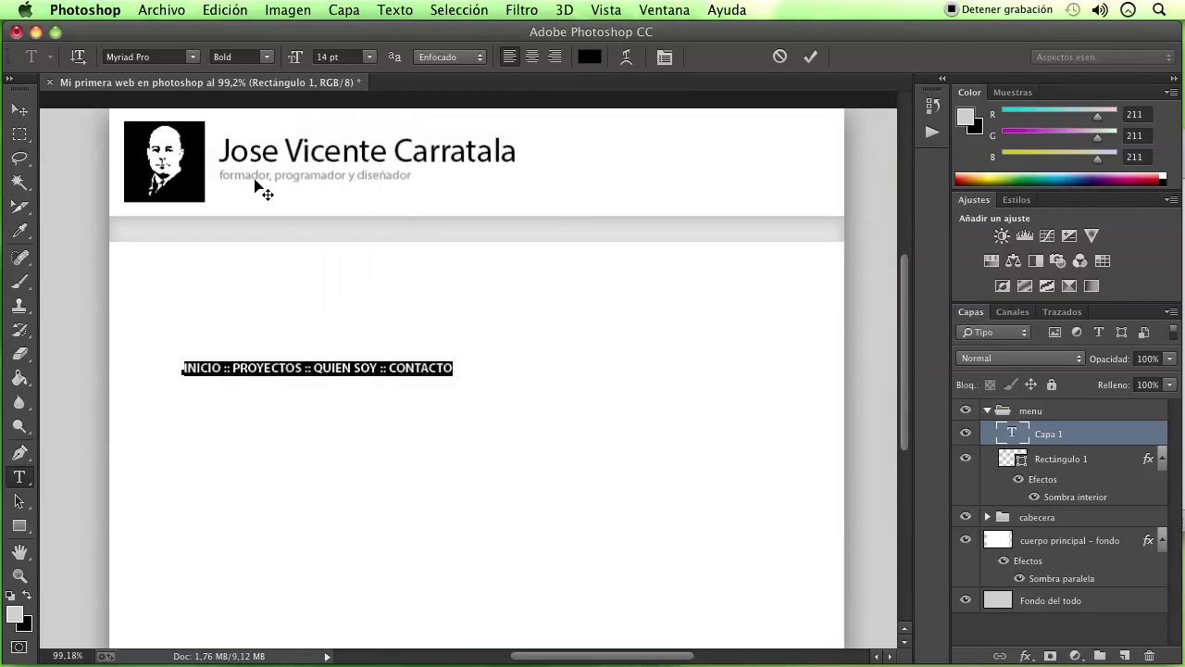
{"action": "left_click", "coordinate": [369, 57]}
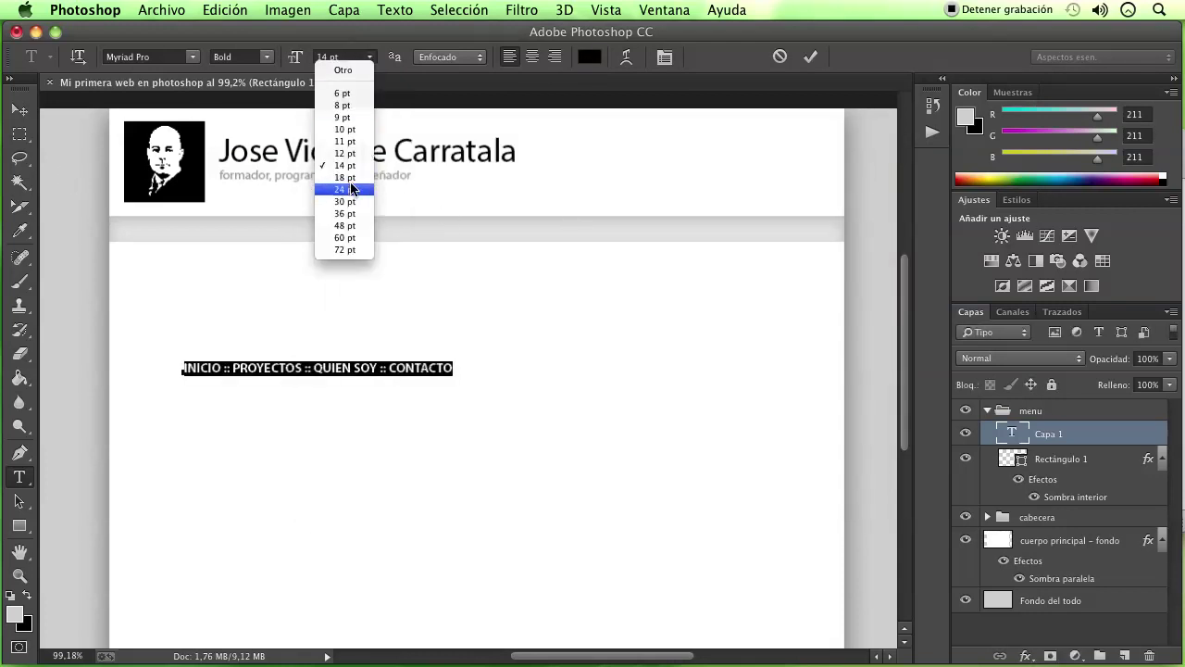
{"action": "left_click", "coordinate": [342, 182]}
{"action": "left_click", "coordinate": [19, 109]}
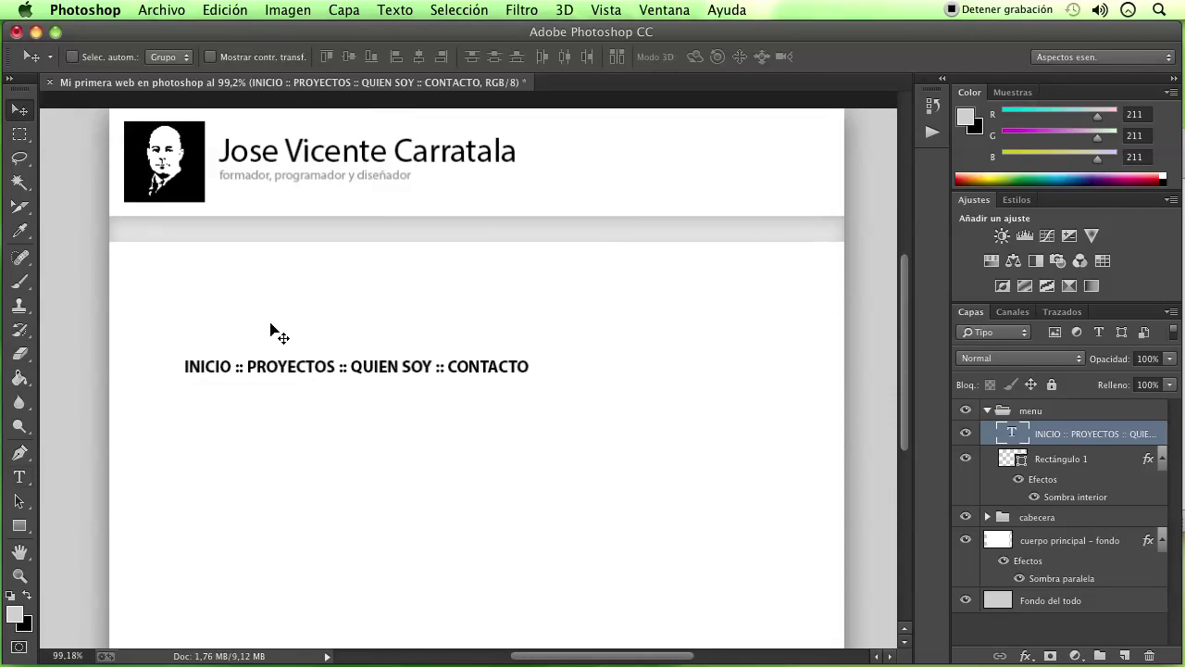
- Centre the navigation text on the pale grey menu bar and restyle it from Bold to Myriad Pro Regular
{"action": "mouse_move", "coordinate": [326, 363]}
{"action": "left_mouse_down"}
{"action": "mouse_move", "coordinate": [379, 254]}
{"action": "mouse_move", "coordinate": [419, 225]}
{"action": "left_mouse_up"}
{"action": "mouse_move", "coordinate": [497, 232]}
{"action": "left_mouse_down"}
{"action": "mouse_move", "coordinate": [330, 239]}
{"action": "mouse_move", "coordinate": [511, 239]}
{"action": "left_mouse_up"}
{"action": "left_click", "coordinate": [19, 477]}
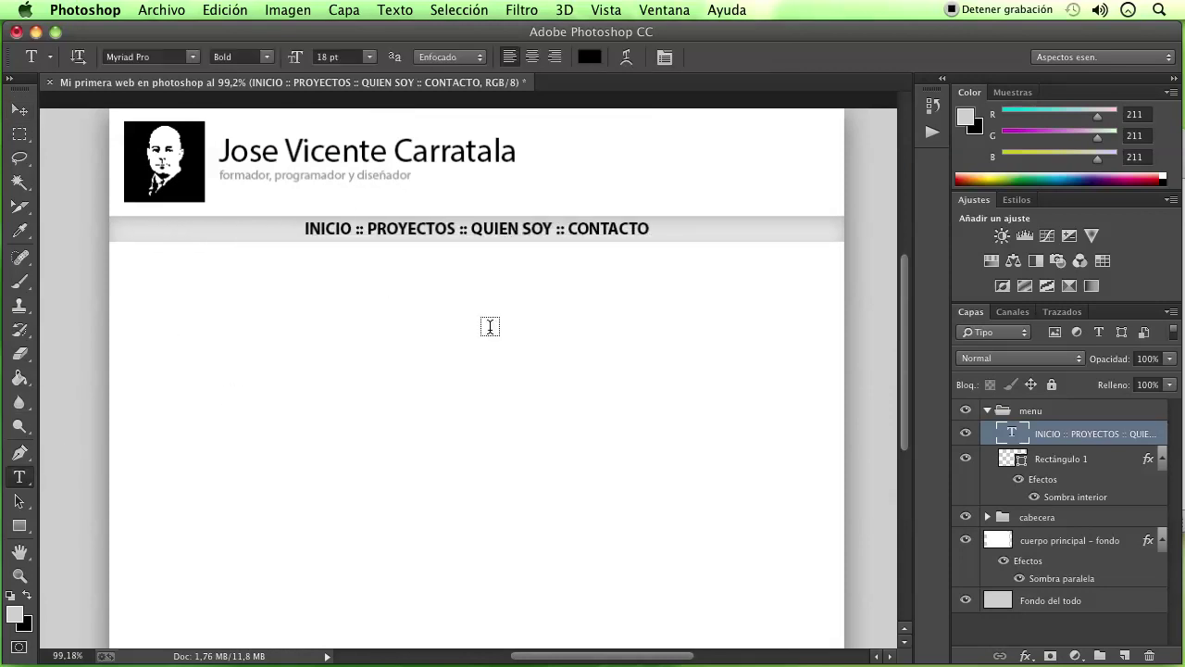
{"action": "left_click_drag", "start_coordinate": [646, 229], "coordinate": [302, 230]}
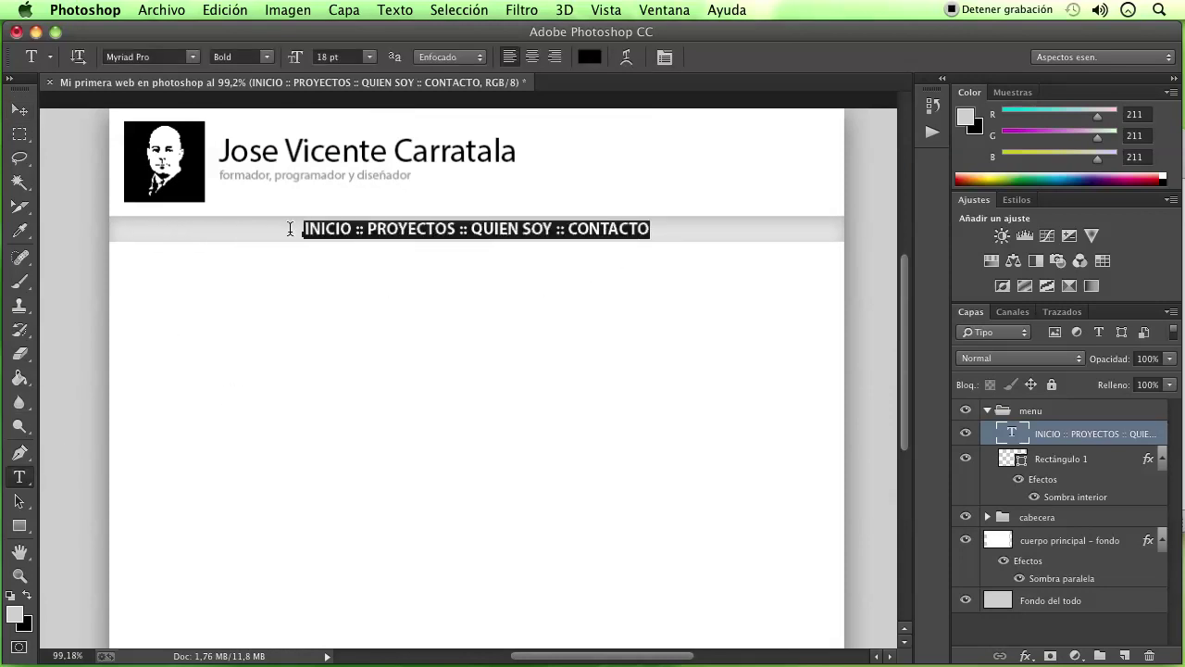
{"action": "left_click", "coordinate": [266, 57]}
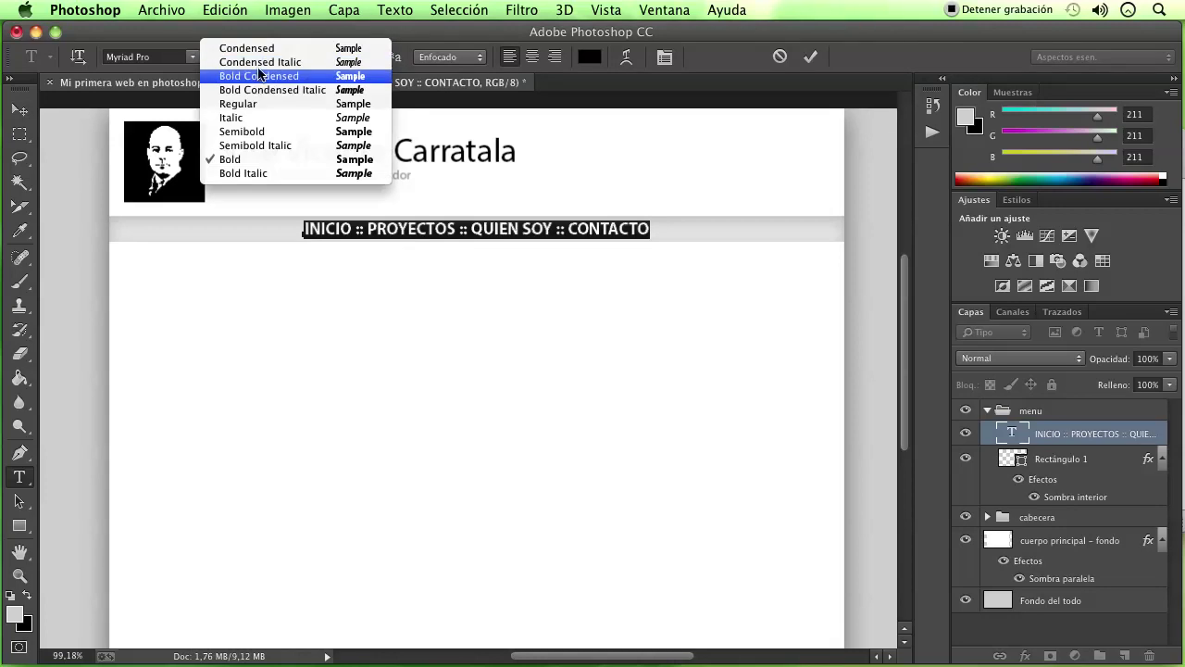
{"action": "left_click", "coordinate": [263, 58]}
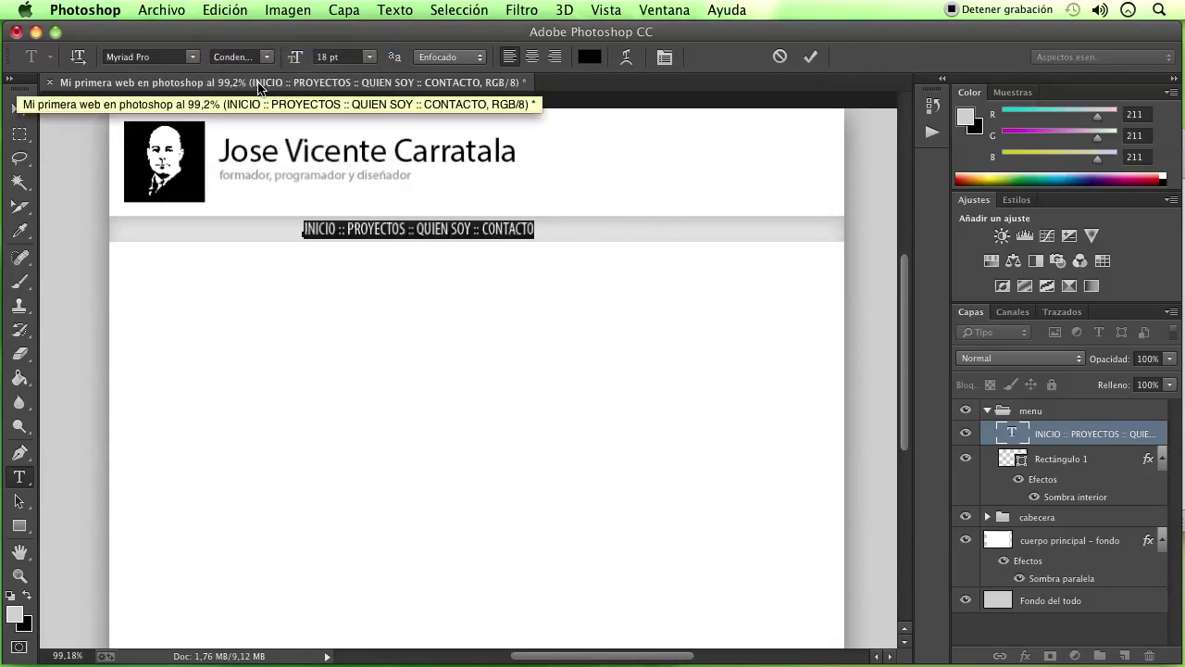
{"action": "left_click", "coordinate": [267, 58]}
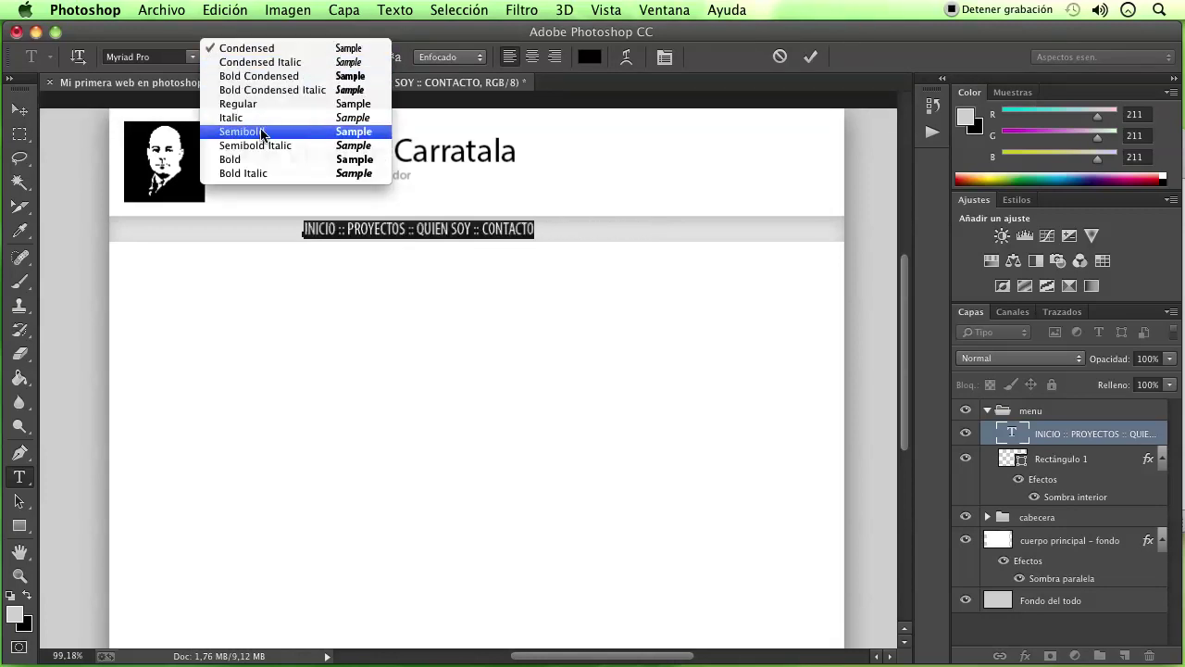
{"action": "left_click", "coordinate": [265, 104]}
{"action": "left_click", "coordinate": [19, 109]}
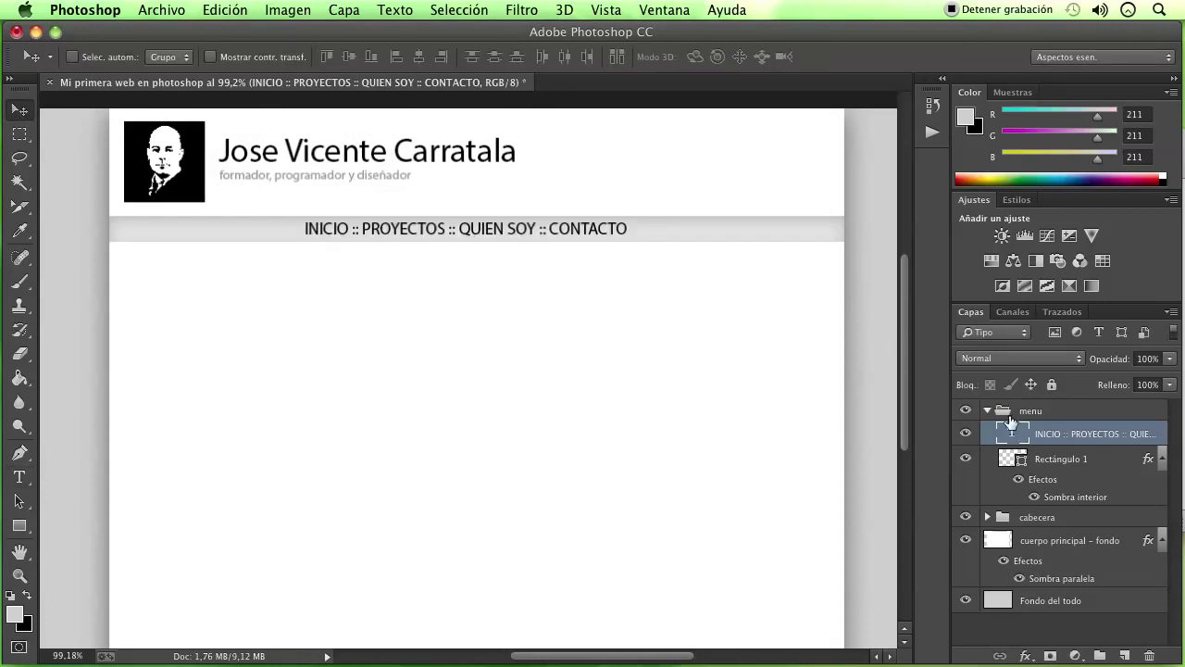
- Lower the navigation text layer's opacity to 64%, then collapse the menu group and deselect all layers
{"action": "left_click", "coordinate": [1169, 359]}
{"action": "left_click_drag", "start_coordinate": [1169, 377], "coordinate": [1145, 379]}
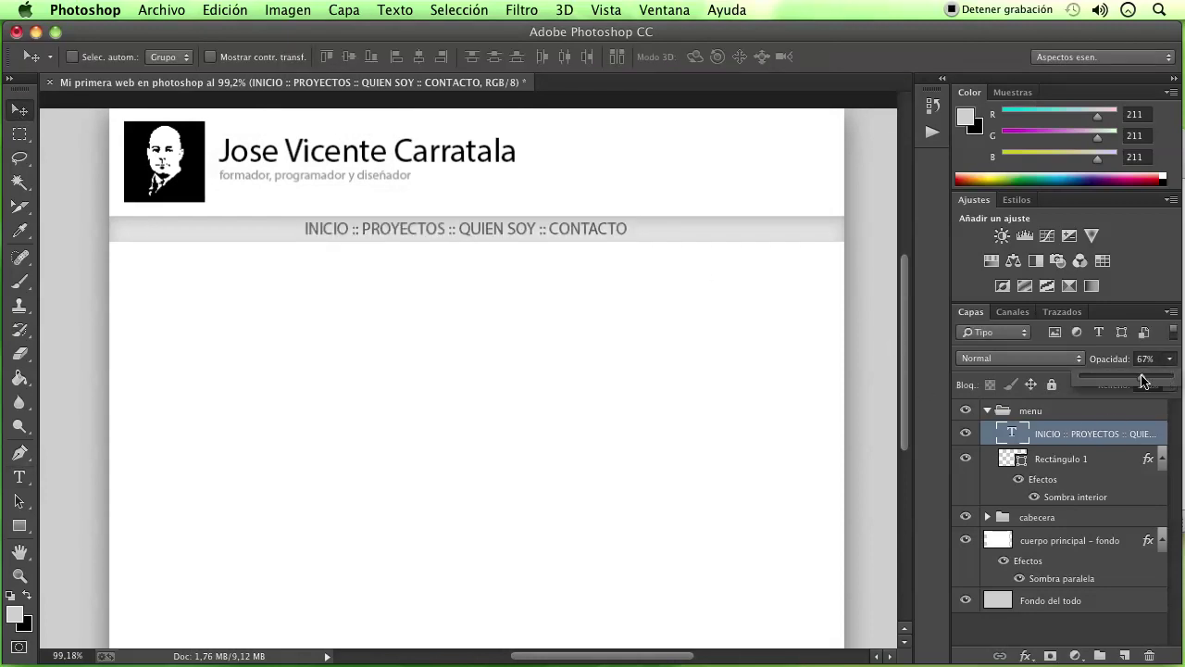
{"action": "left_click", "coordinate": [453, 479]}
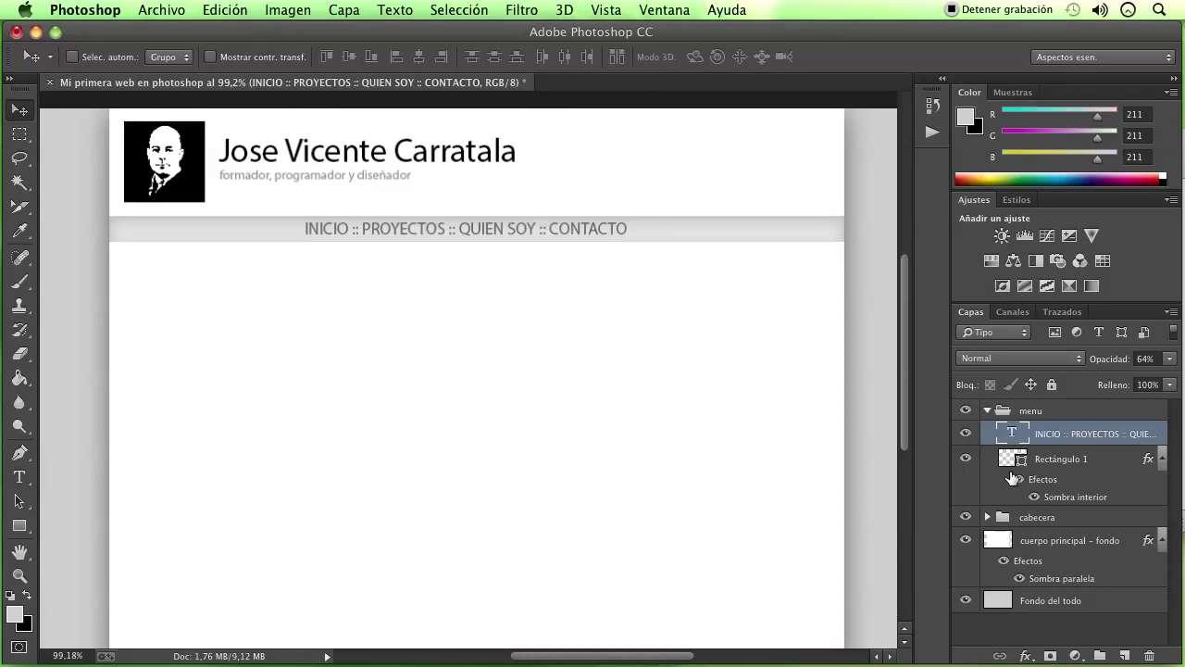
{"action": "left_click", "coordinate": [987, 411]}
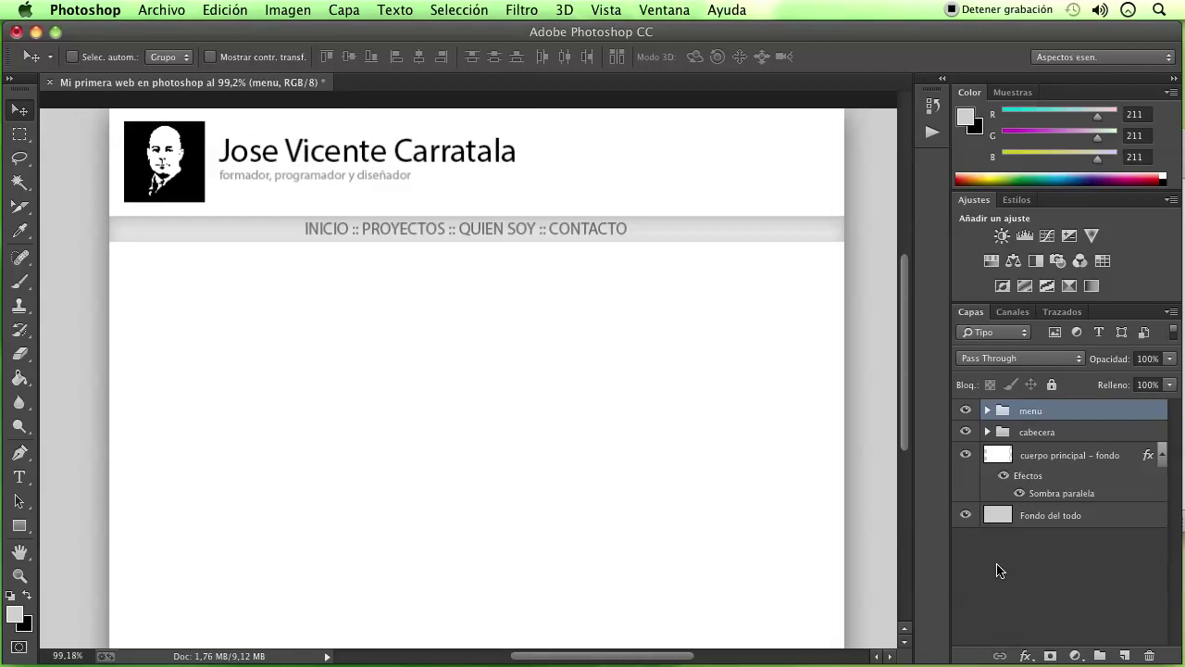
{"action": "left_click", "coordinate": [1034, 557]}
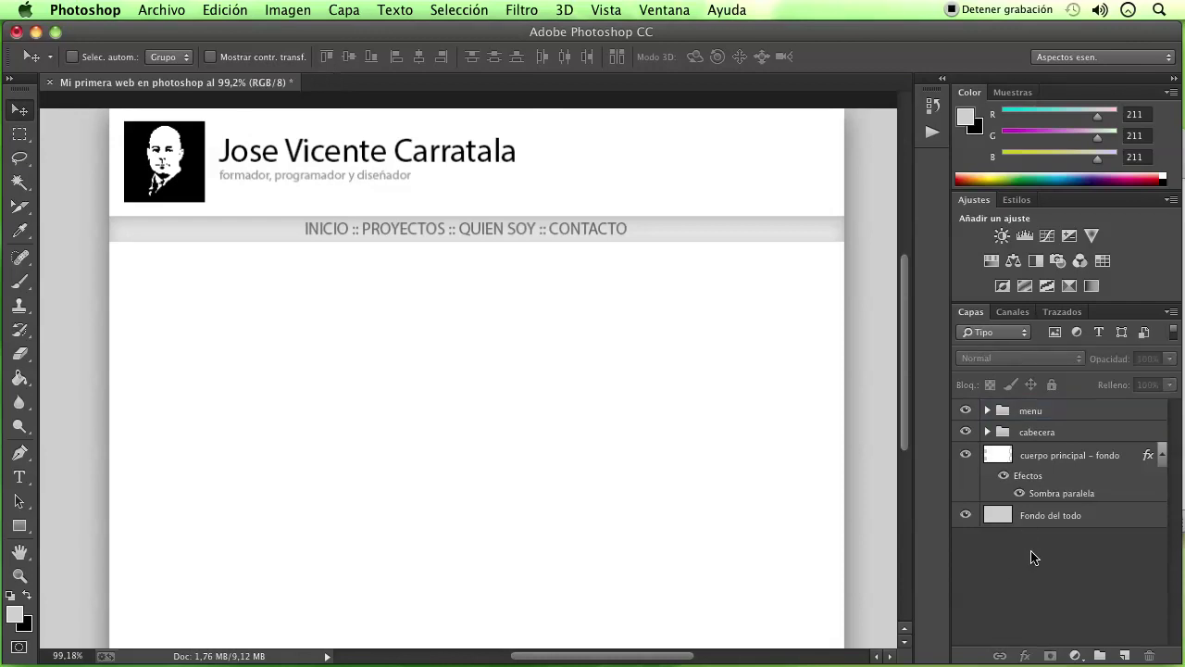